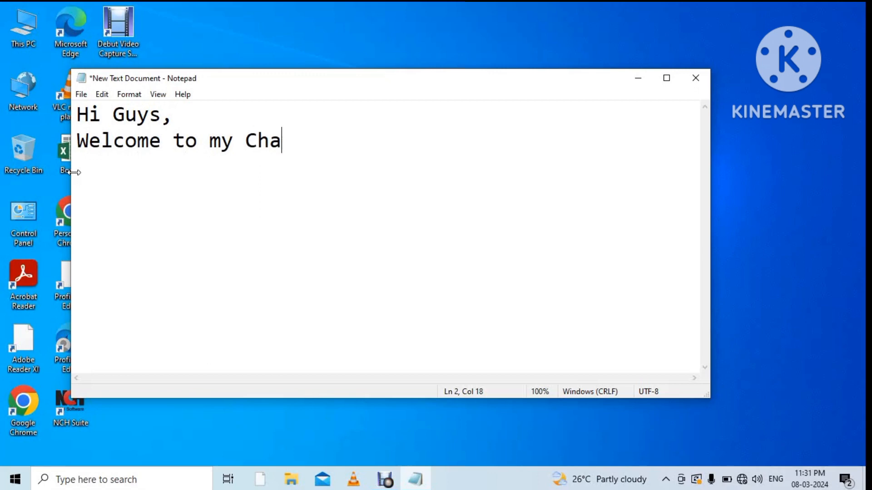
Finish the intro note with a second line reading 'Premier Solution.'.
text(nnel)
key(Return)
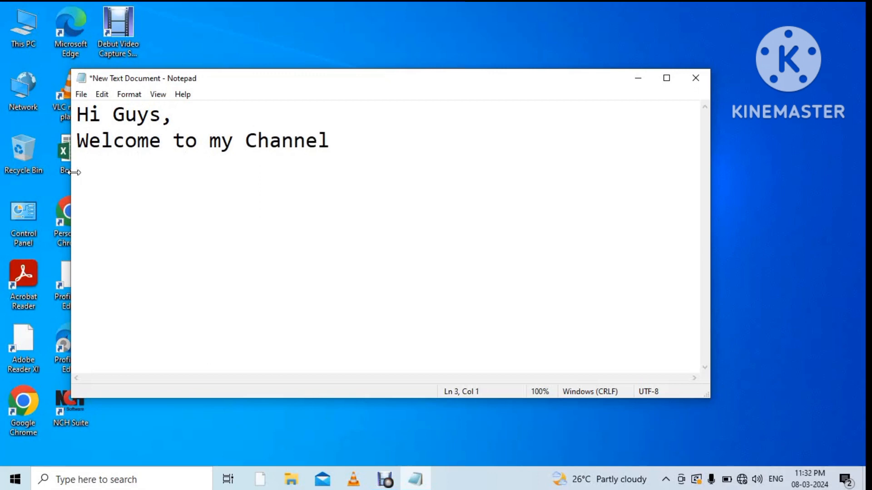
text(Premier SOl)
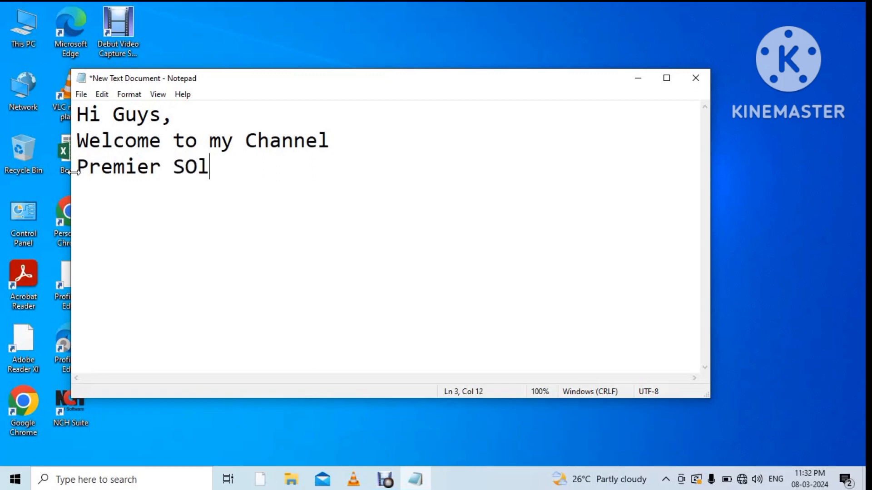
text(ution.)
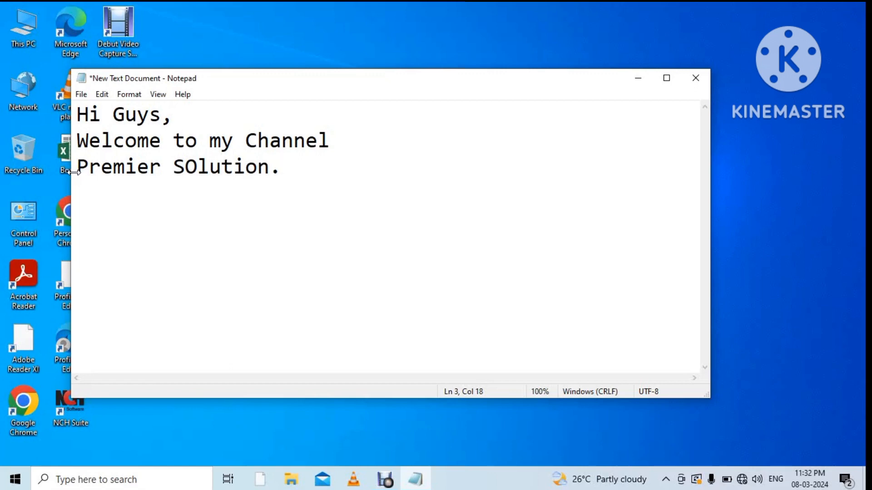
Replace the note with 'Today i will show you how to create' / 'Stock maintenance software in excel.'.
key(ctrl+a)
key(BackSpace)
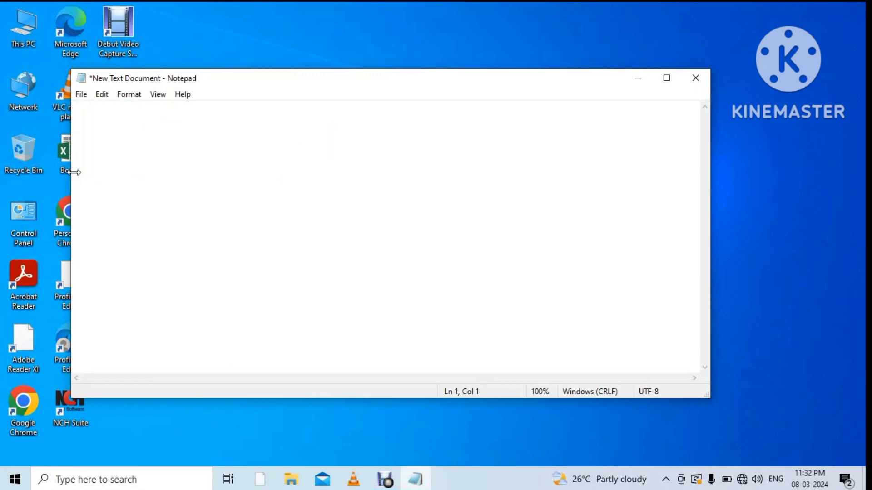
text(Today)
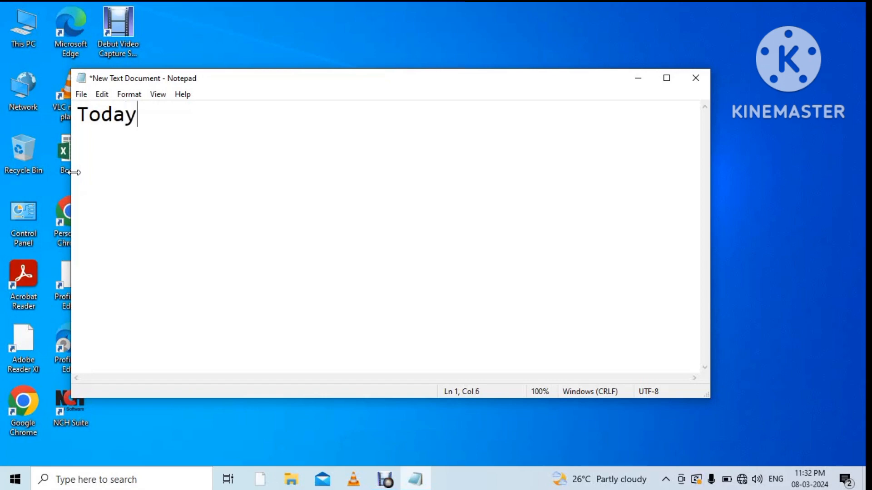
text( i will sh)
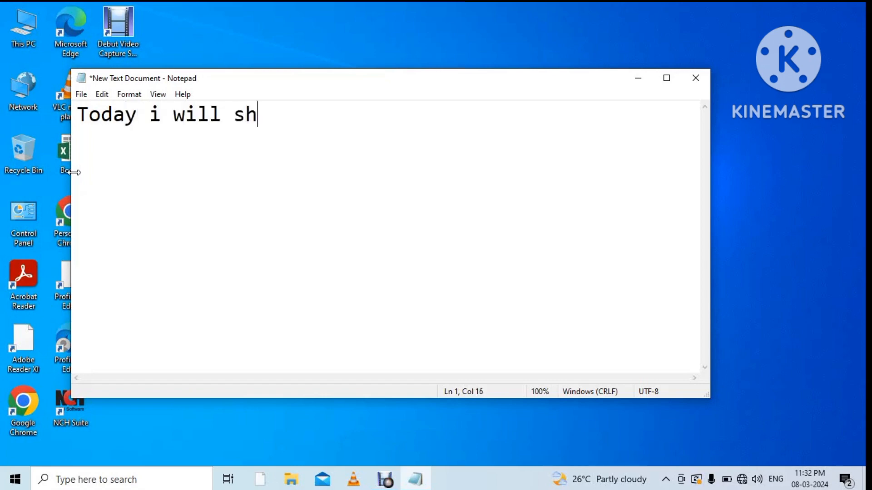
text(ow you how t)
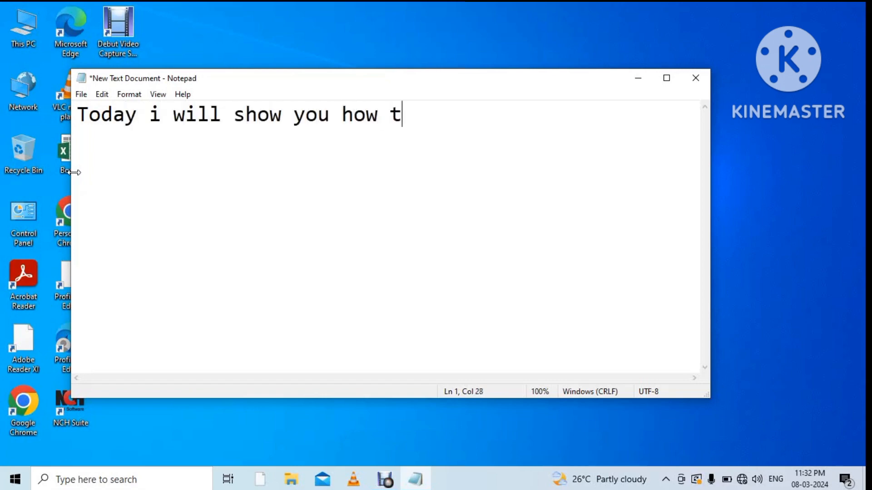
text(o create)
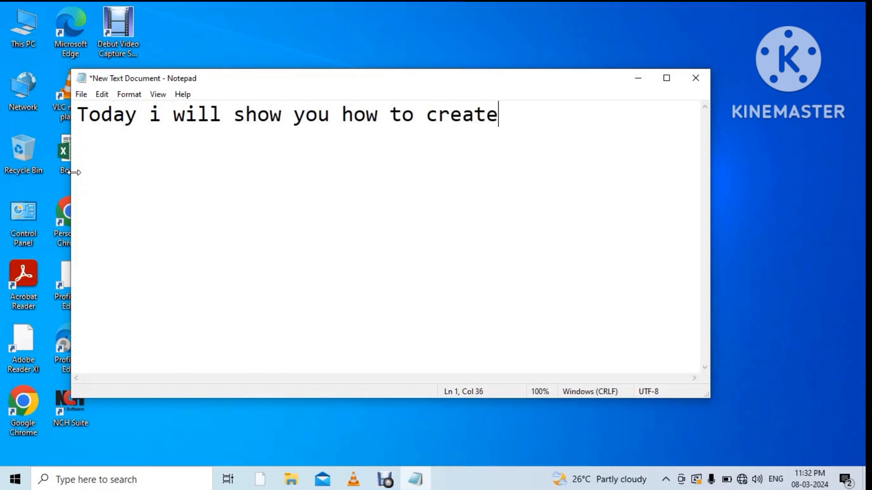
key(Return)
text(St)
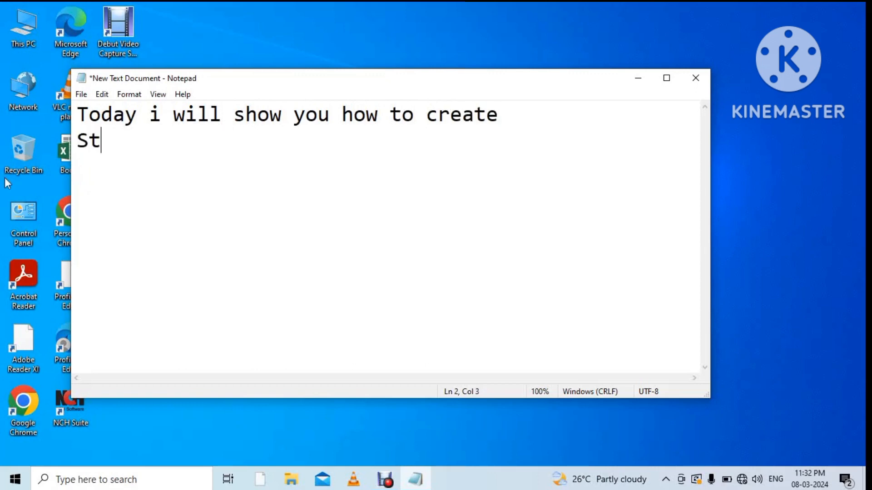
text(ock maint)
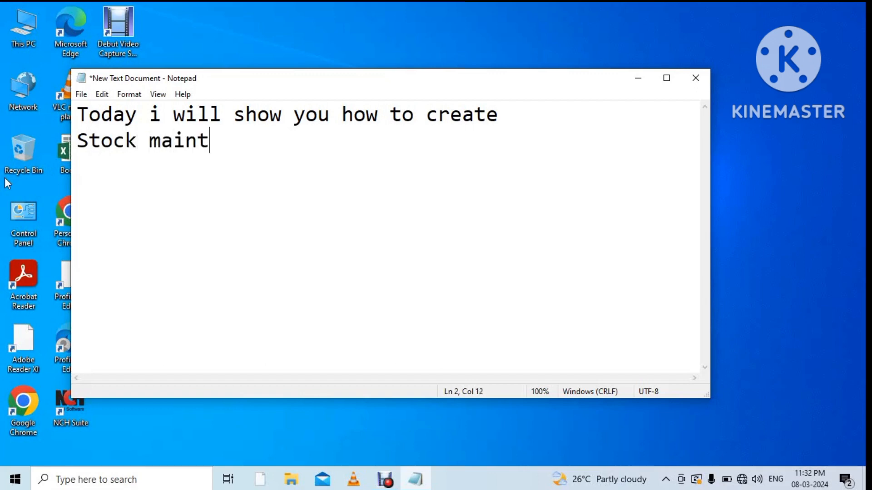
text(enance s)
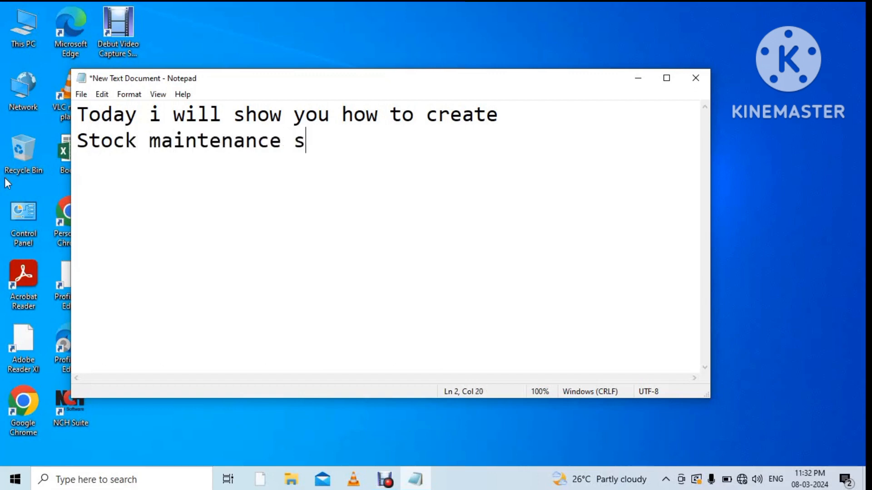
text(oftware)
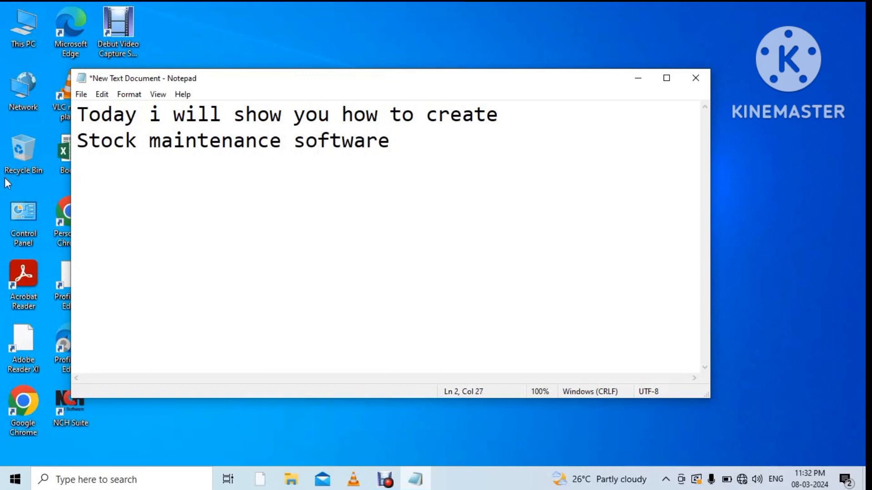
text( in ex)
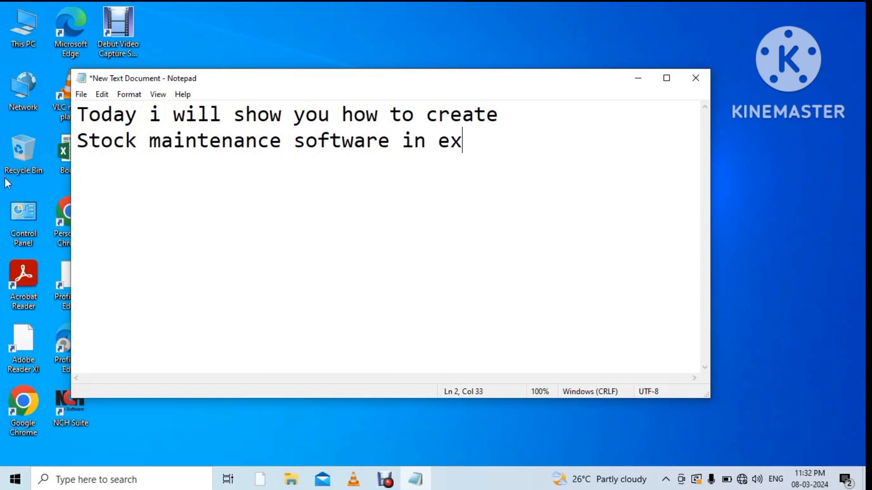
text(cel.)
Replace the note with 'First create excel sheet' and minimize Notepad.
key(ctrl+a)
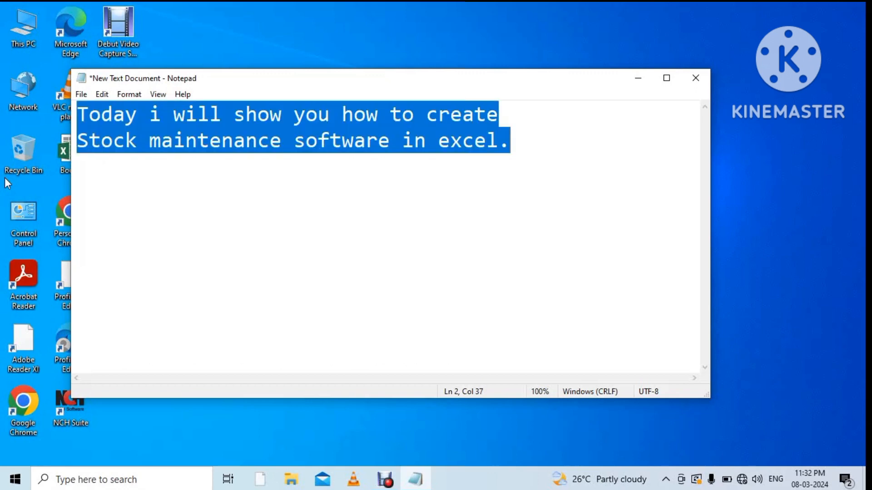
key(Return)
text(F)
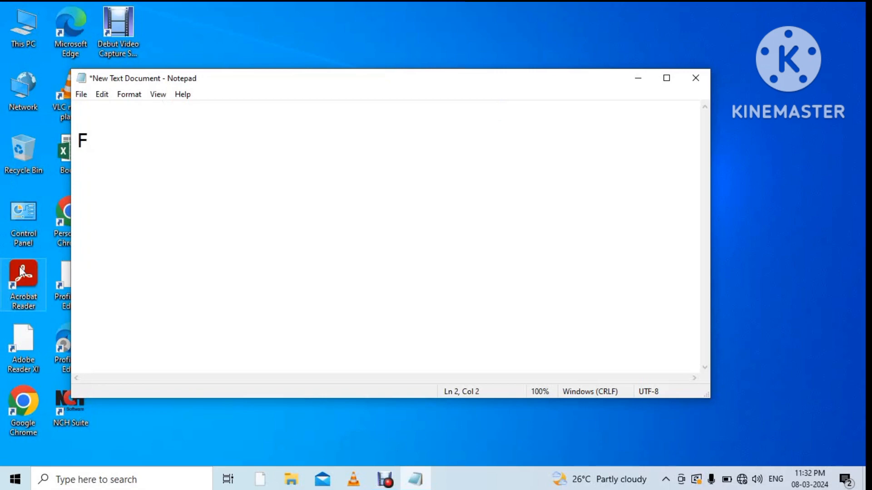
text(irst crea)
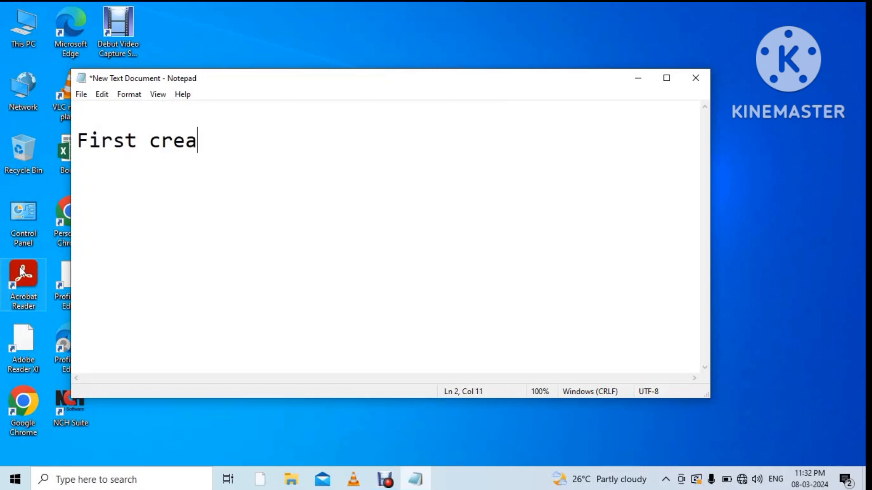
text(te e)
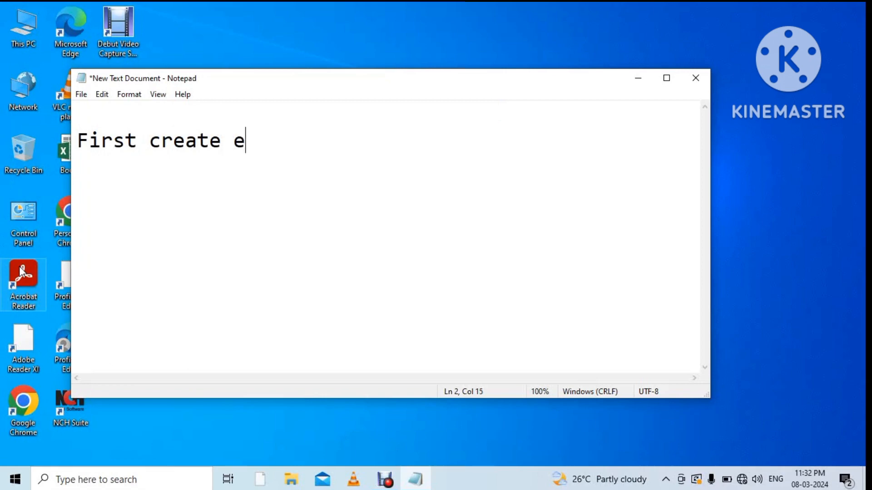
text(xcel sheet)
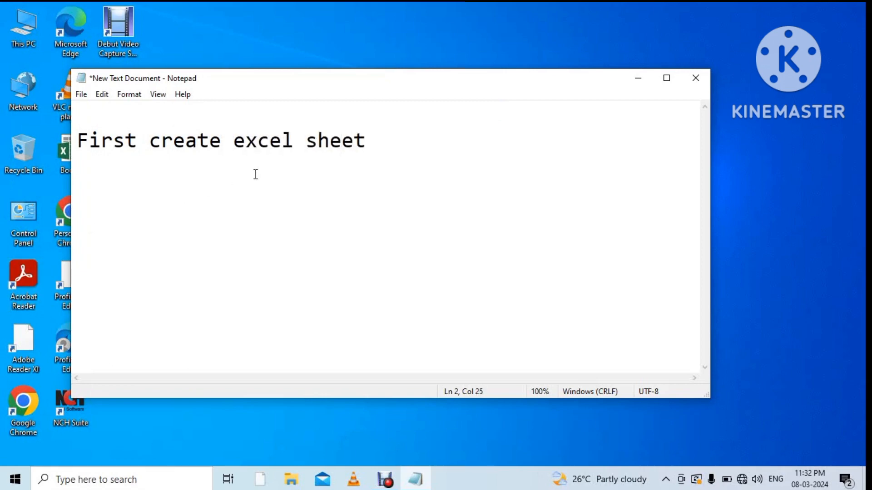
click(638, 79)
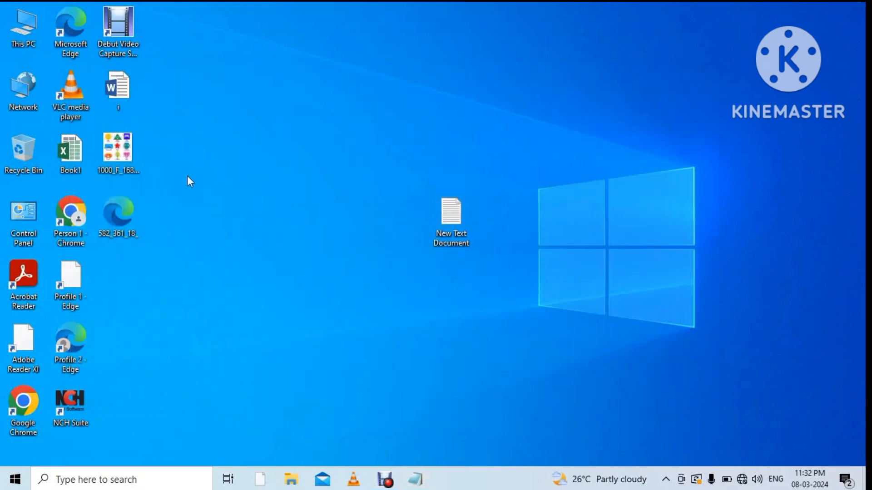
Create a new Excel worksheet on the desktop named Stock and open it.
right_click(188, 177)
mouse_move(224, 288)
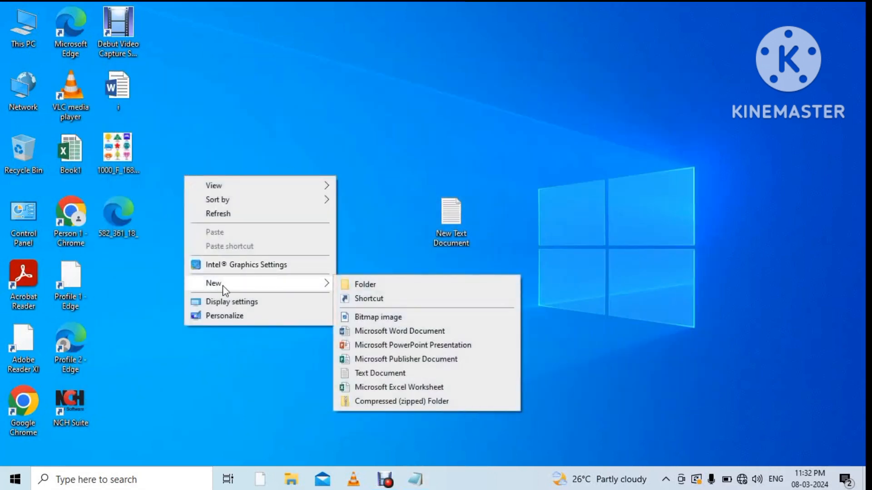
click(389, 387)
text(S)
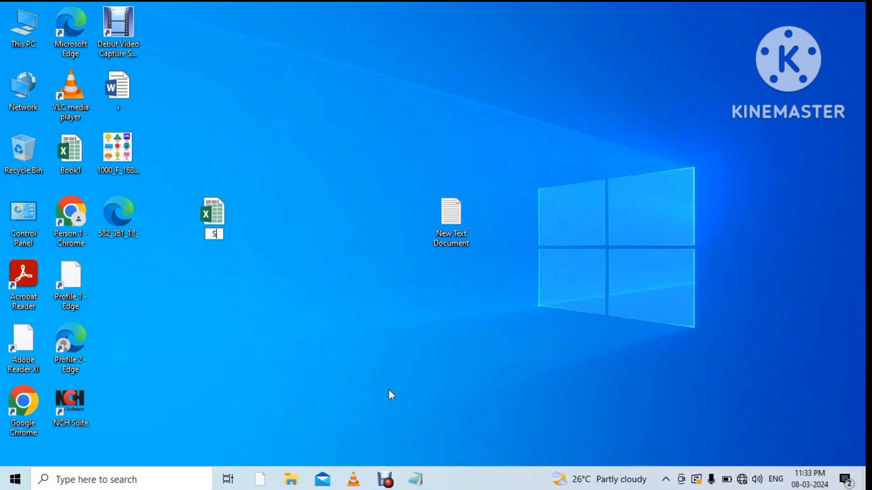
text(tock)
key(Return)
key(Return)
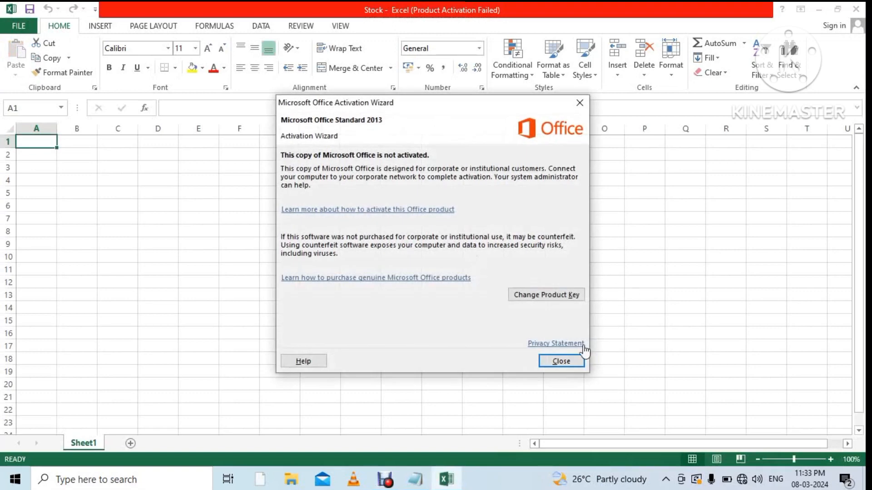
Dismiss the activation notice, merge G2:M2 and enter the centred heading 'Received Items'.
click(570, 362)
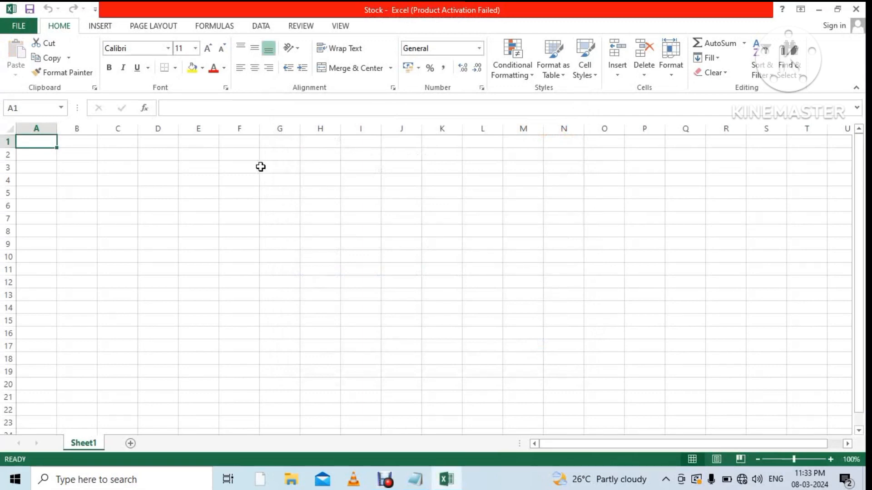
drag(279, 153, 525, 155)
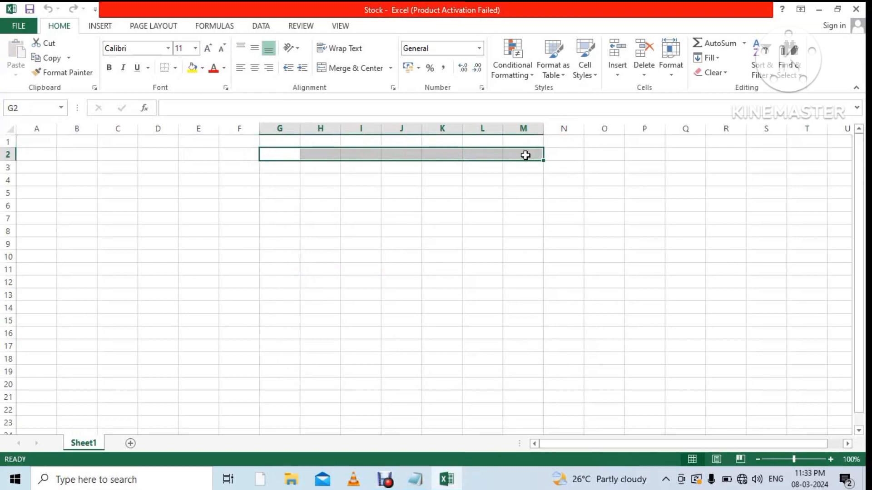
right_click(525, 156)
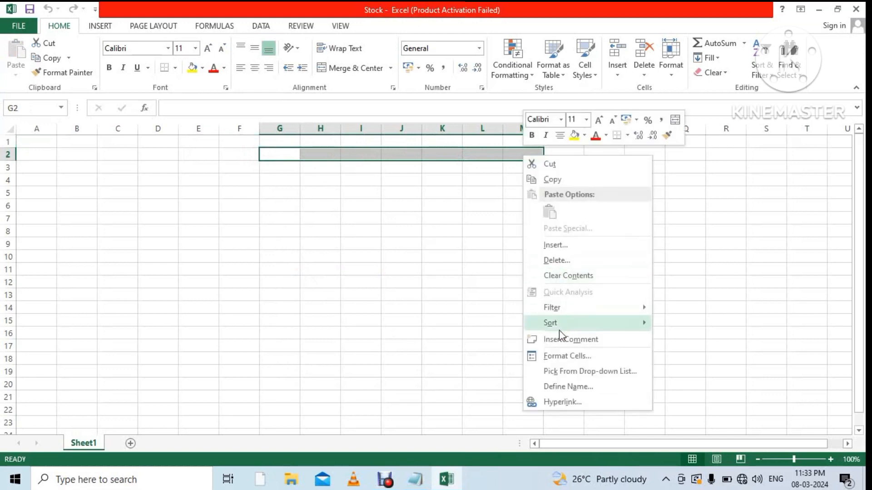
mouse_move(536, 324)
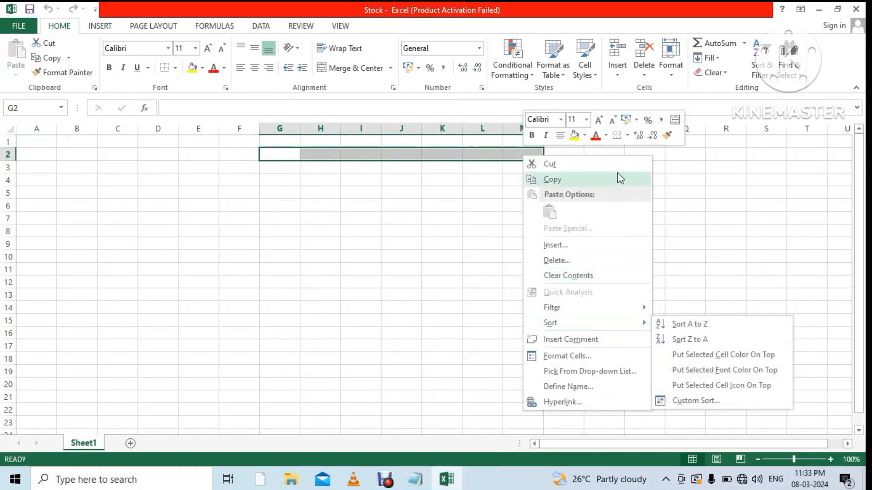
click(681, 120)
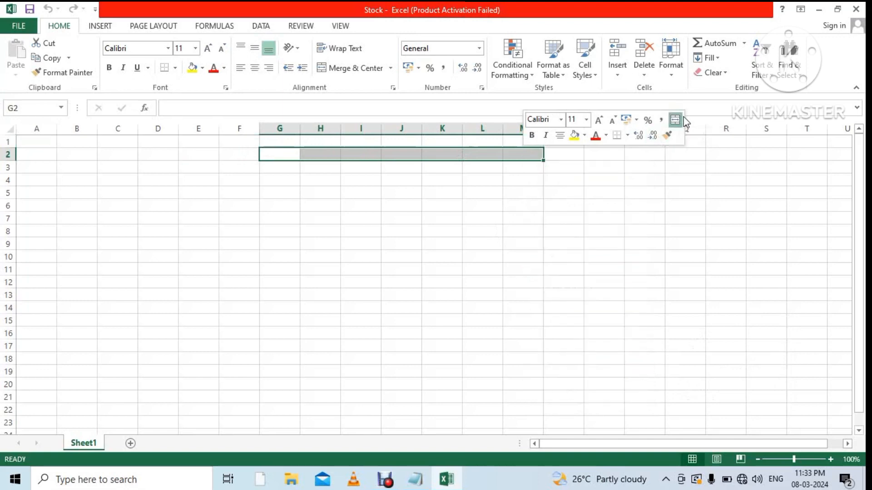
text(R)
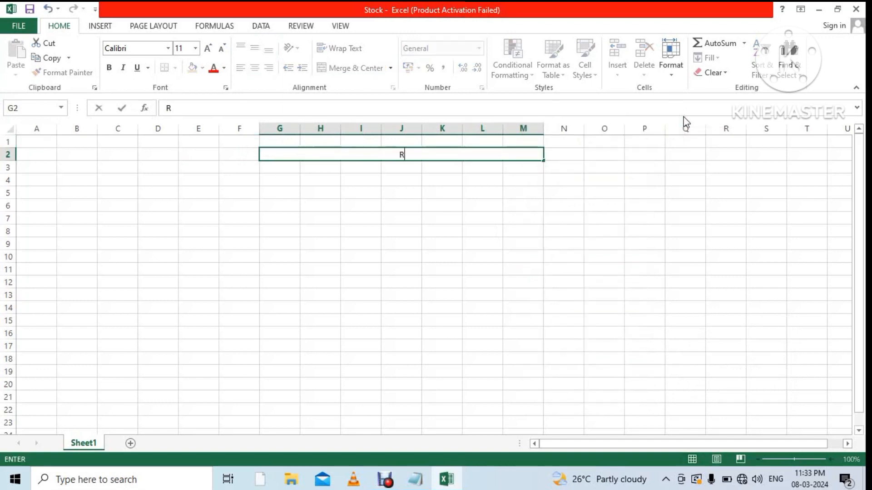
text(ecei)
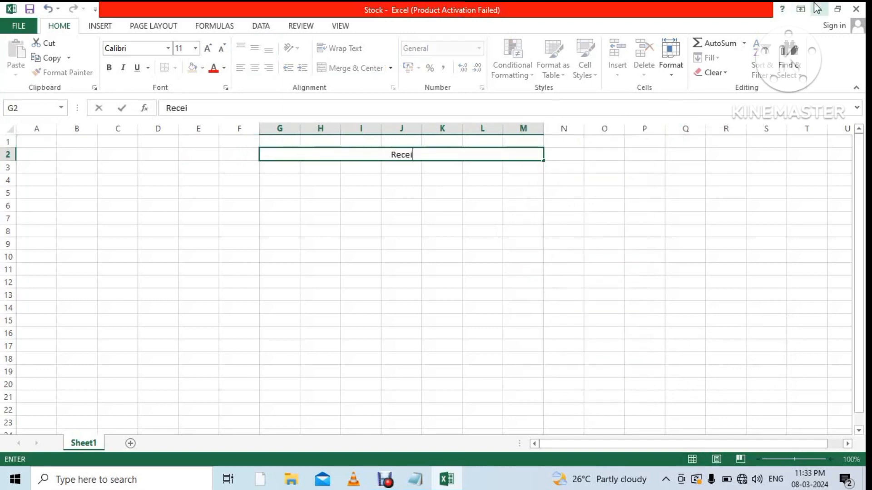
text(ved I)
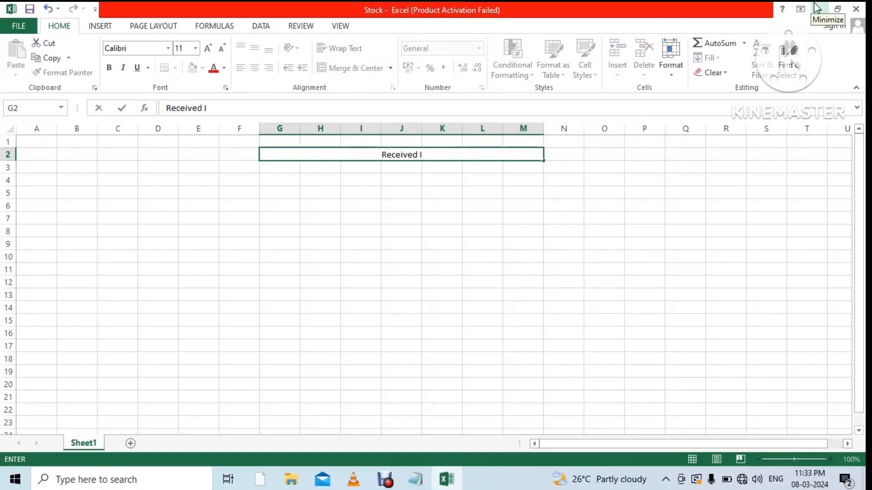
text(tems)
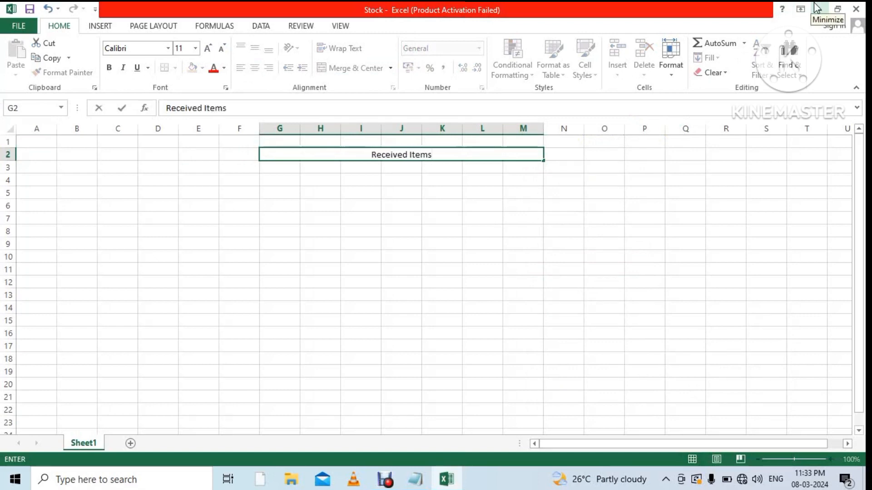
click(584, 218)
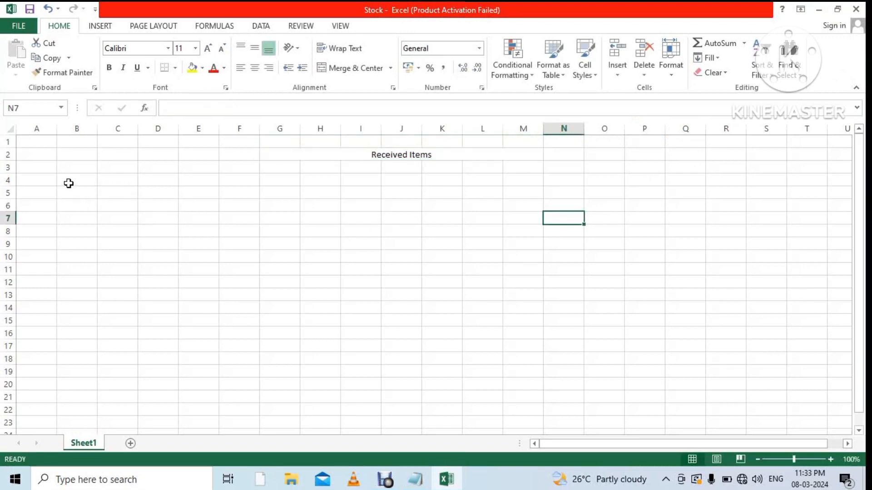
Rename the sheet to Received Items, widen column B and enter 'Item Code' in B4.
double_click(91, 445)
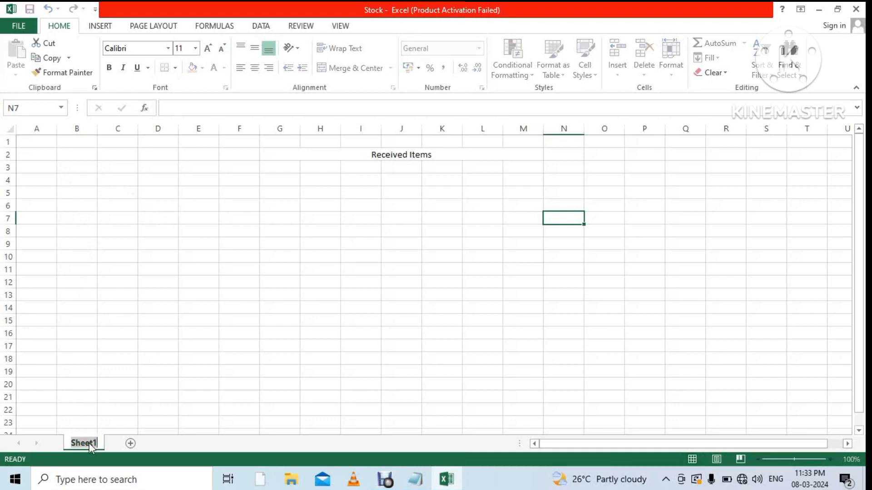
text(Rec)
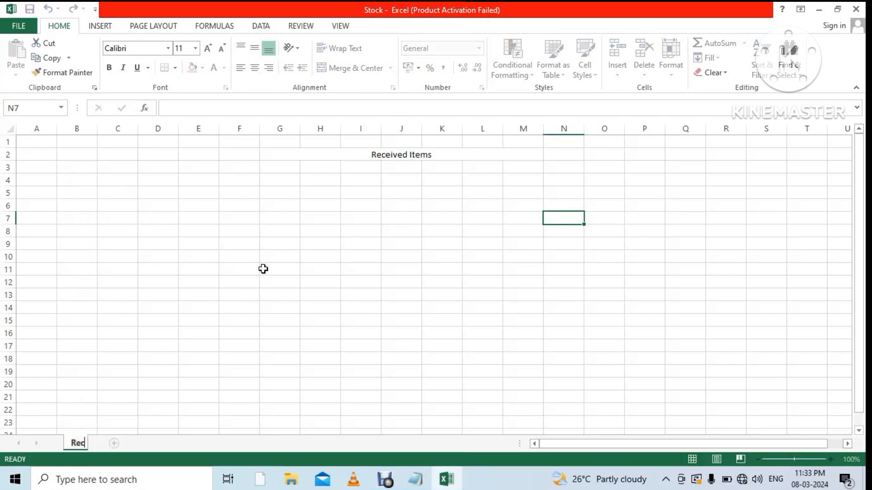
text(eived Items)
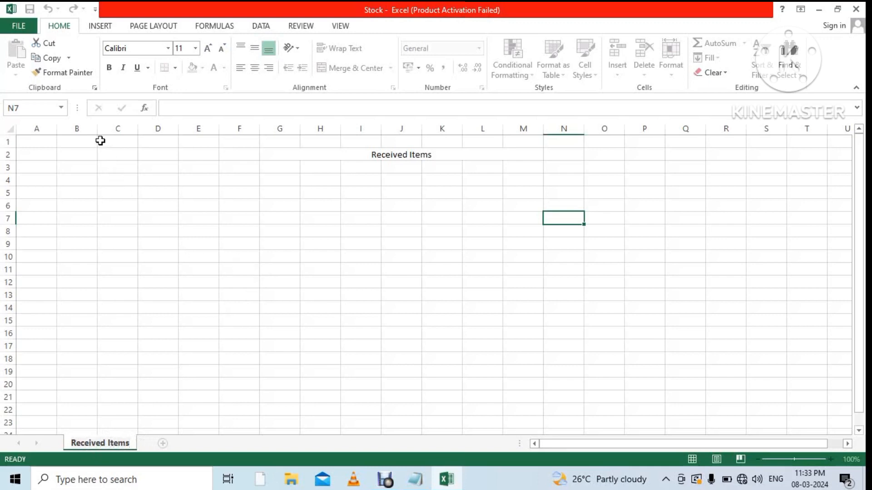
drag(98, 129, 168, 129)
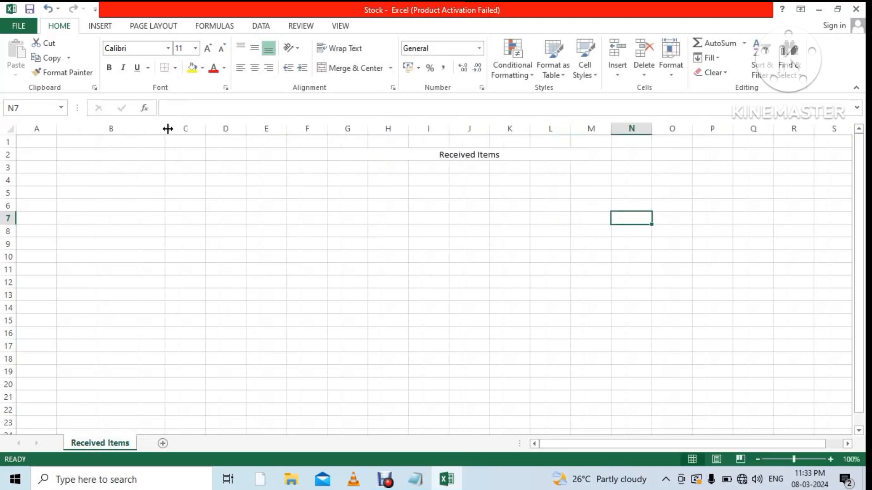
click(112, 182)
text(Ite)
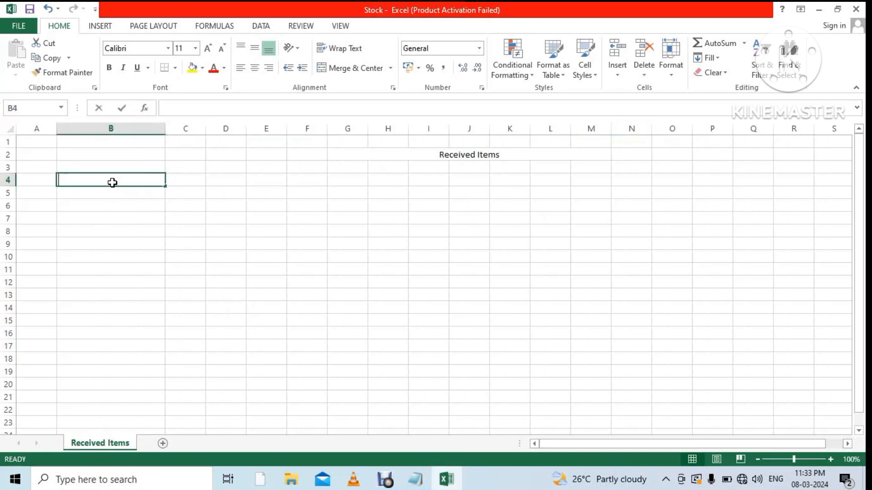
text(m )
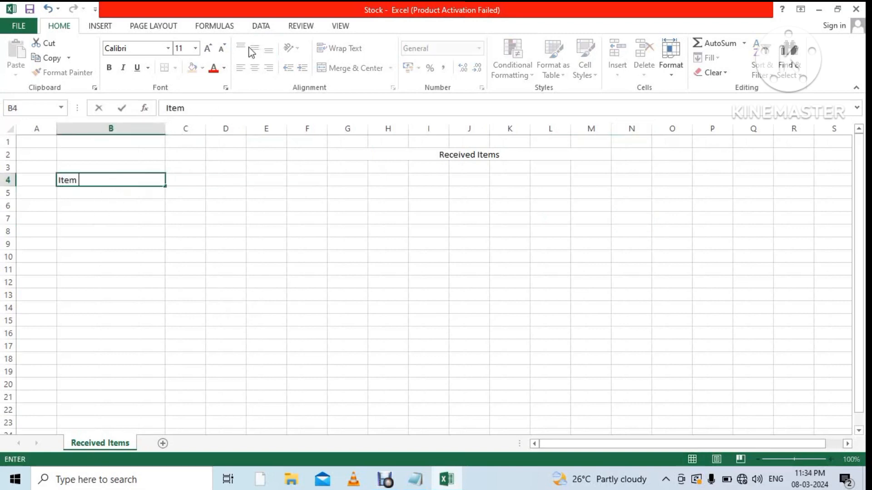
text(Code)
Widen column C and enter 'Item Description' in C4.
click(207, 128)
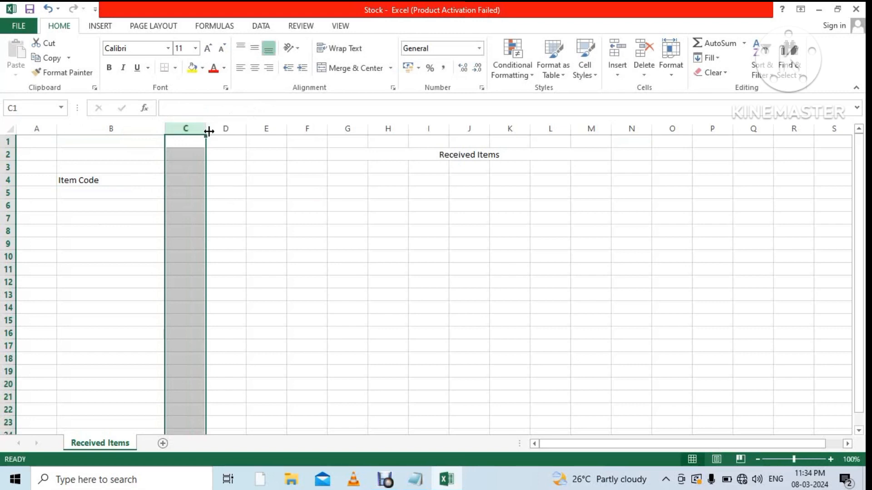
drag(209, 132, 267, 136)
click(195, 180)
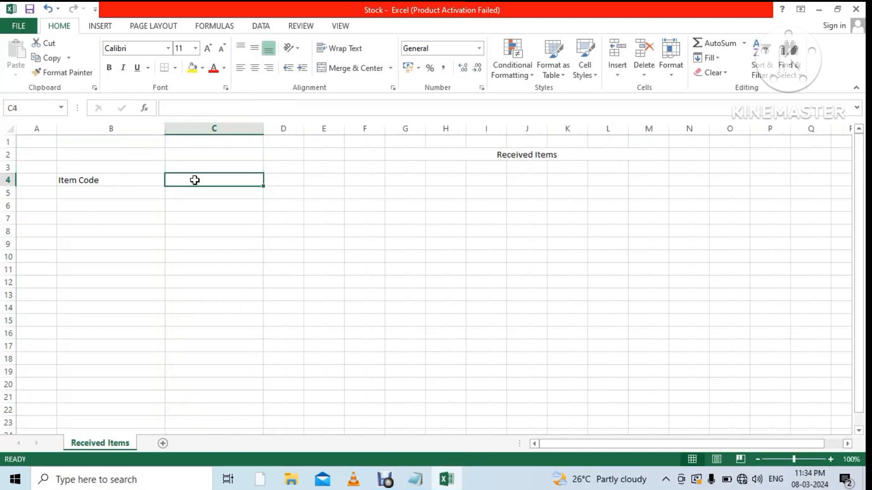
text(I)
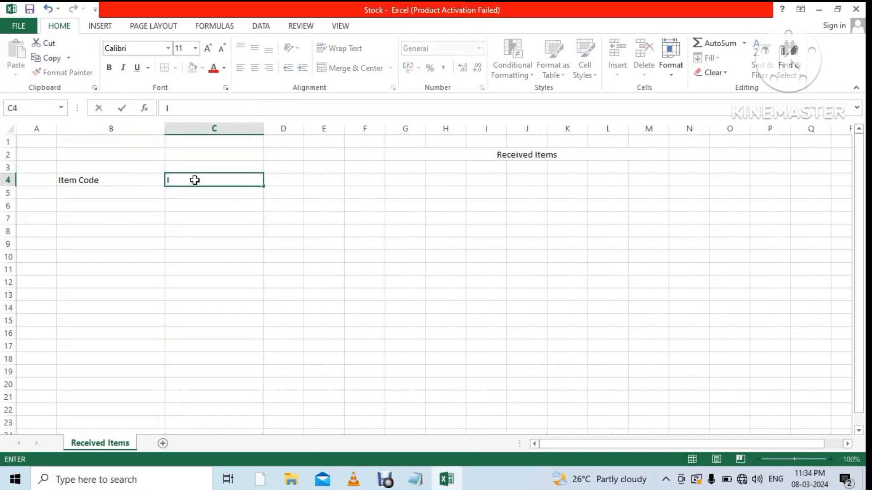
text(tem Description)
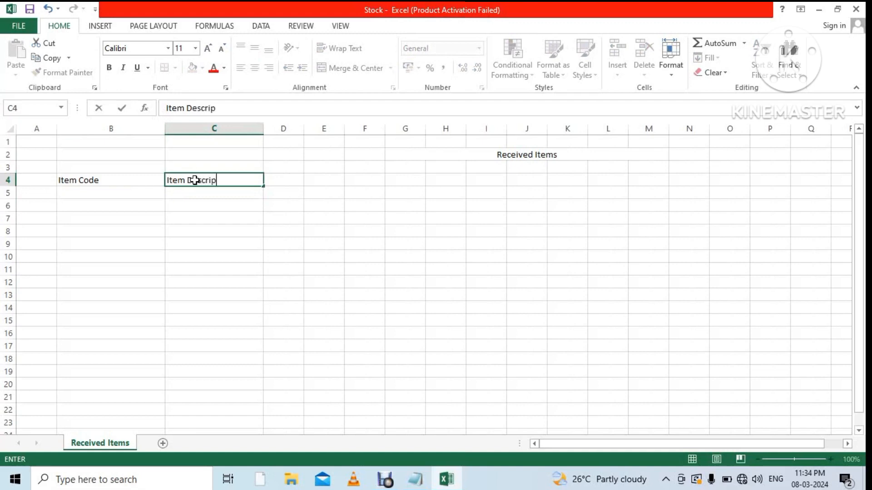
click(368, 216)
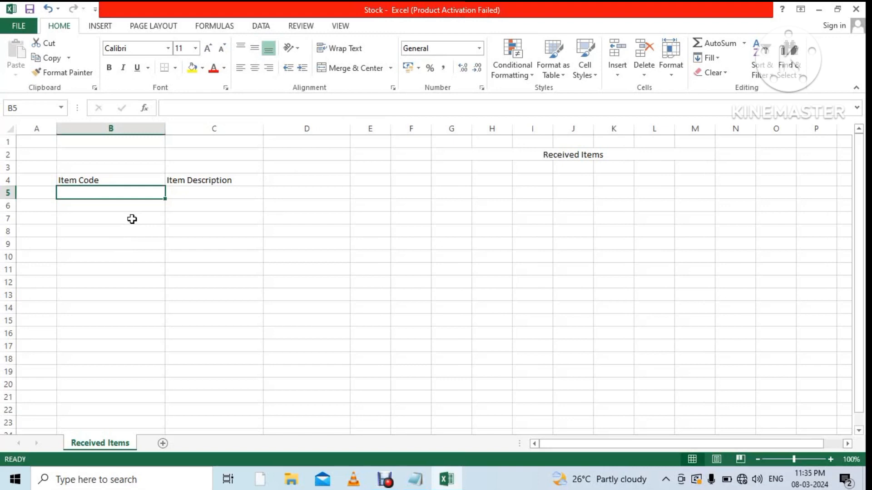
Enter the seven items in B5:C11, from 3456 Logitech Mouse to 7889 DVD.
text(34)
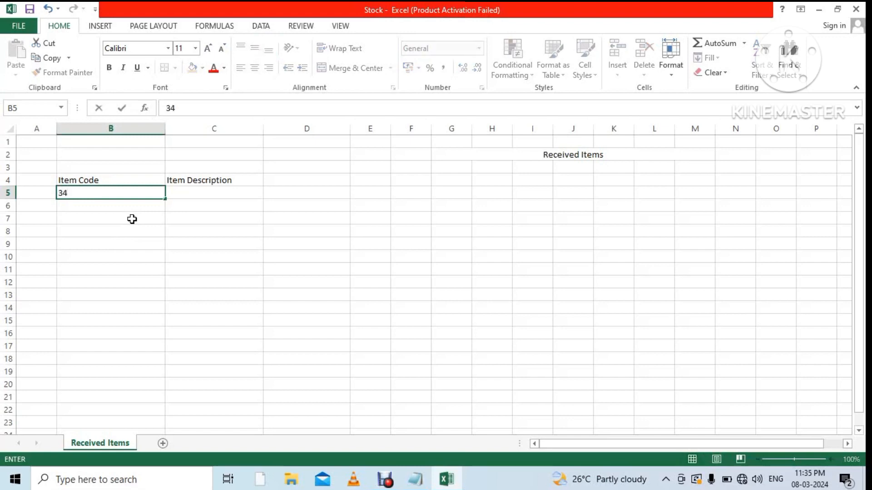
text(56)
click(159, 194)
key(Tab)
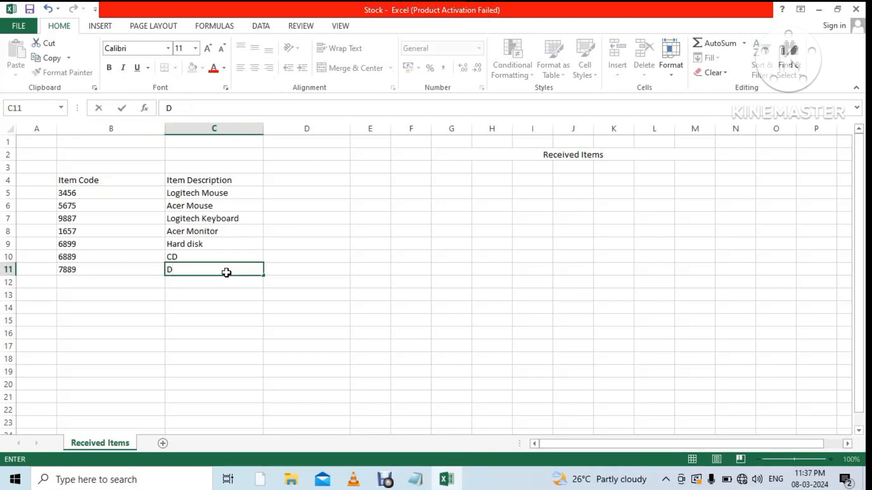
text(VD)
click(304, 300)
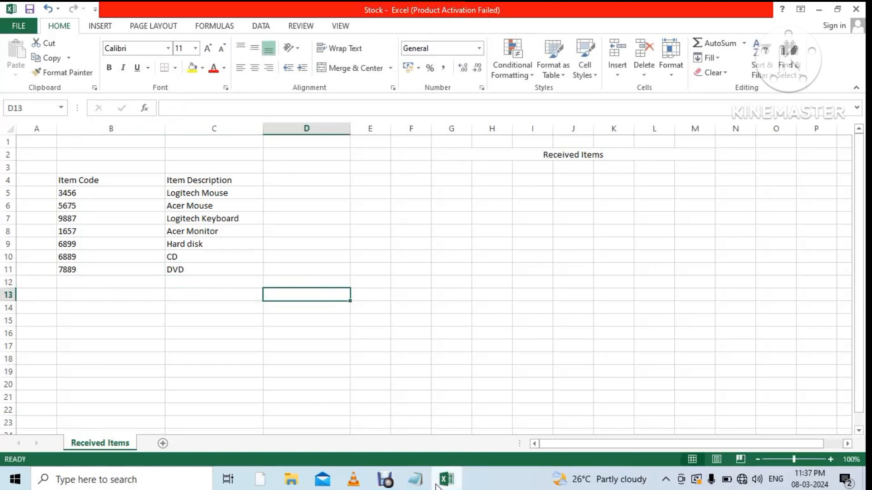
Bring the Notepad note to the front and clear all its text.
mouse_move(452, 485)
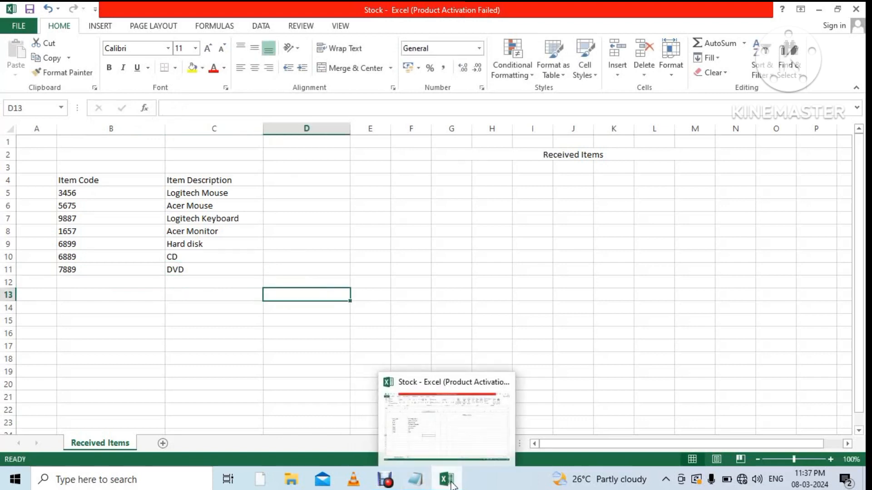
click(417, 484)
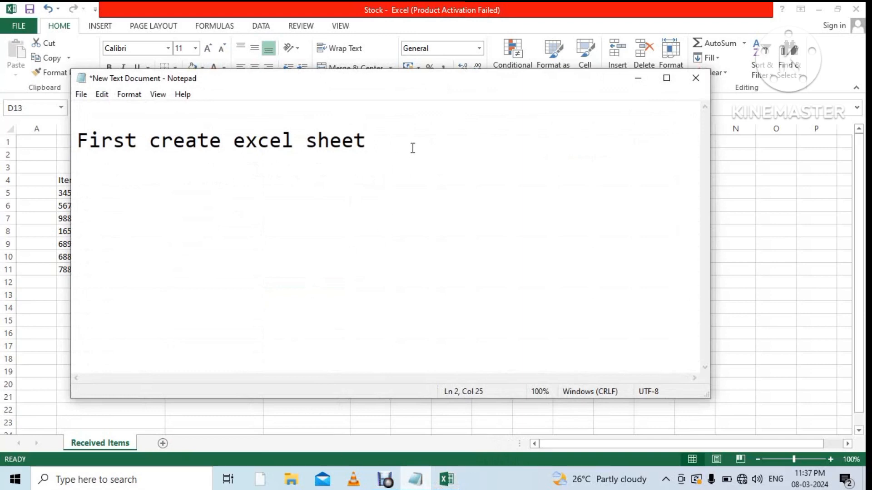
key(Return)
key(BackSpace)
text(C)
key(ctrl+a)
key(BackSpace)
Write 'Create next sheet' and 'send items' on two lines, then minimize Notepad.
text(C)
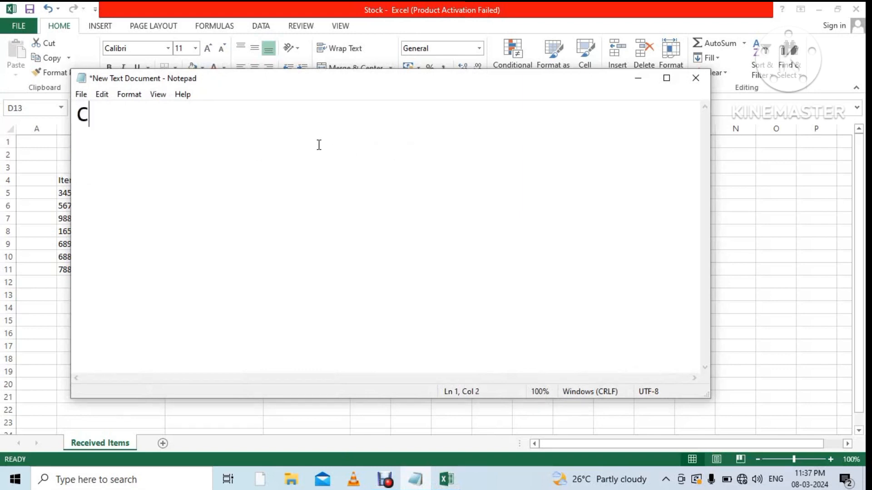
text(reate )
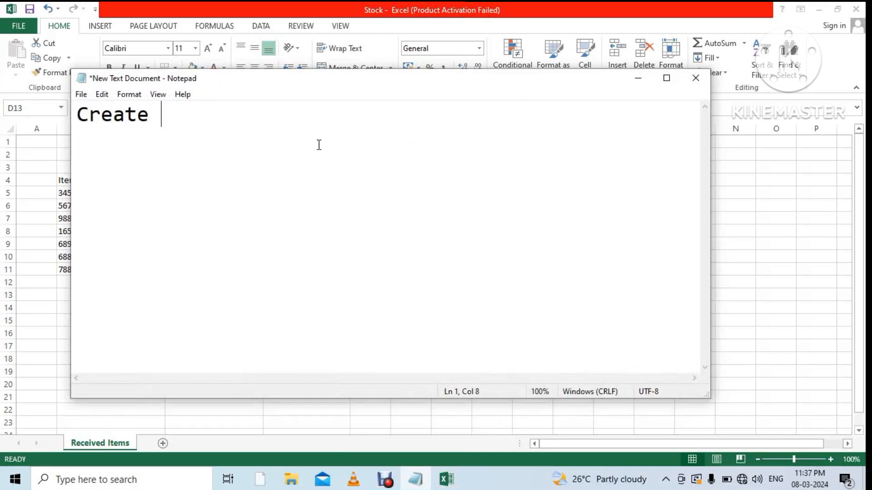
text(ned)
key(BackSpace)
text(x)
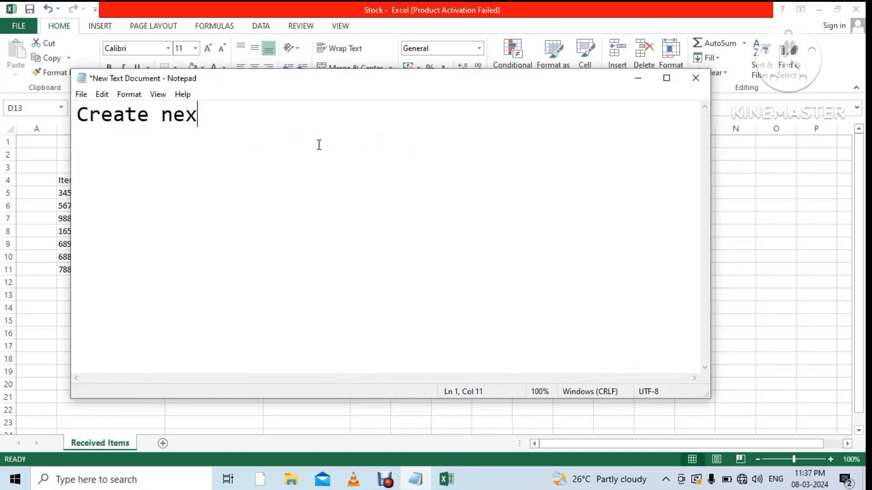
text(t sheet)
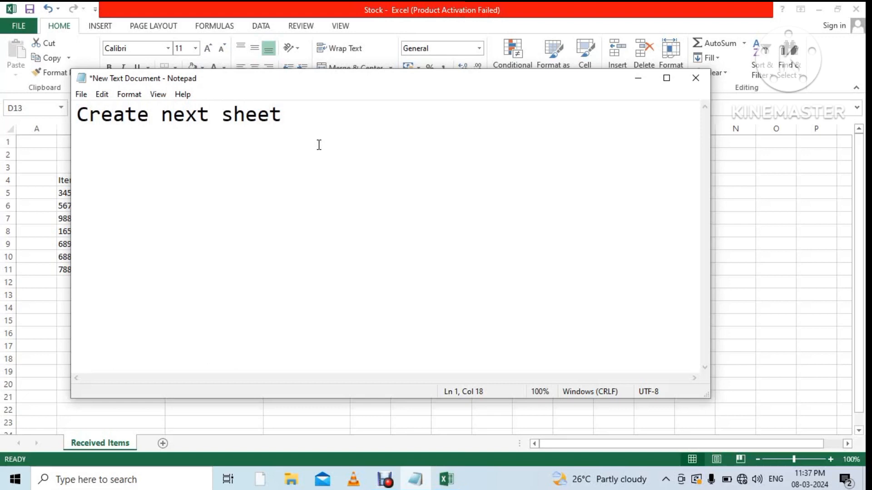
key(Return)
text(send item)
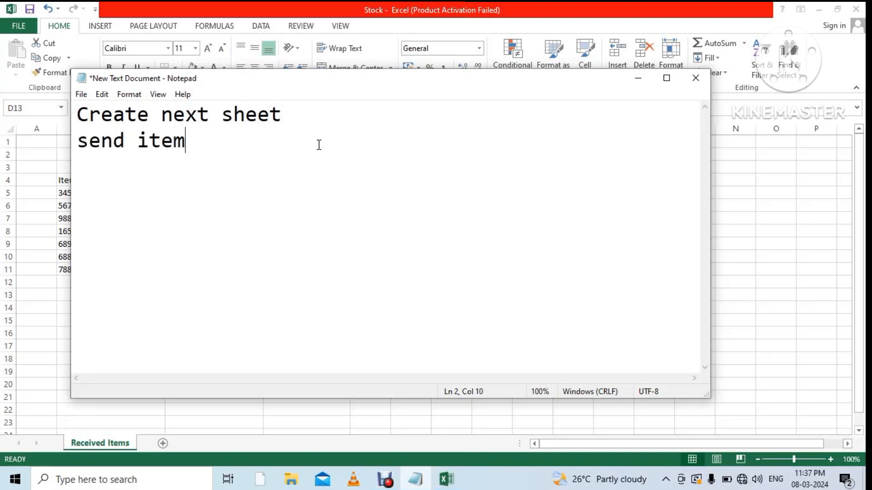
text(s)
click(640, 81)
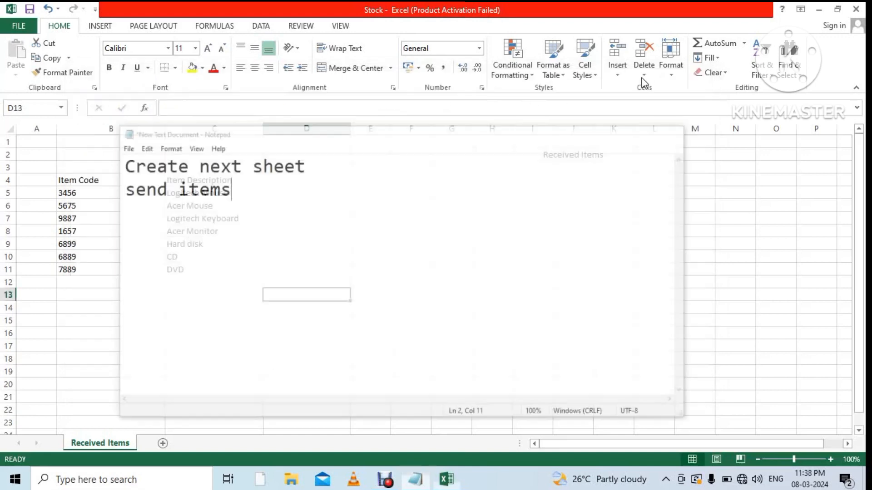
Add a new worksheet and rename its tab to Send Items.
click(165, 445)
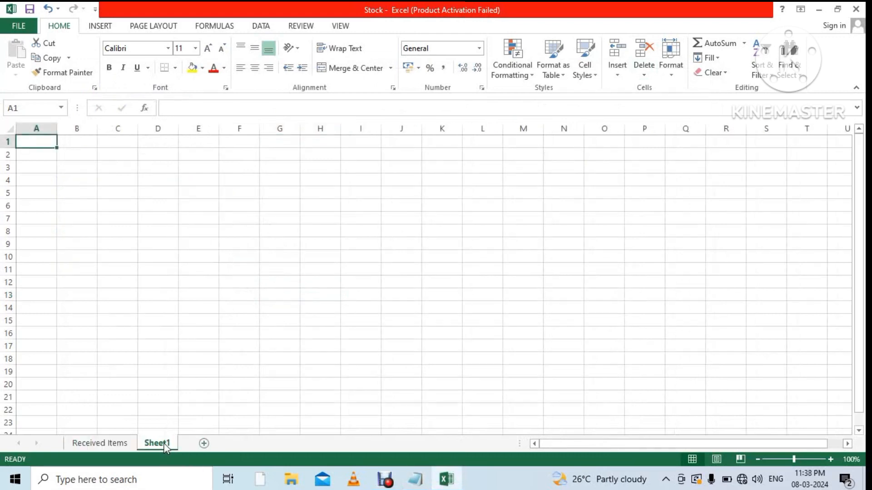
right_click(165, 445)
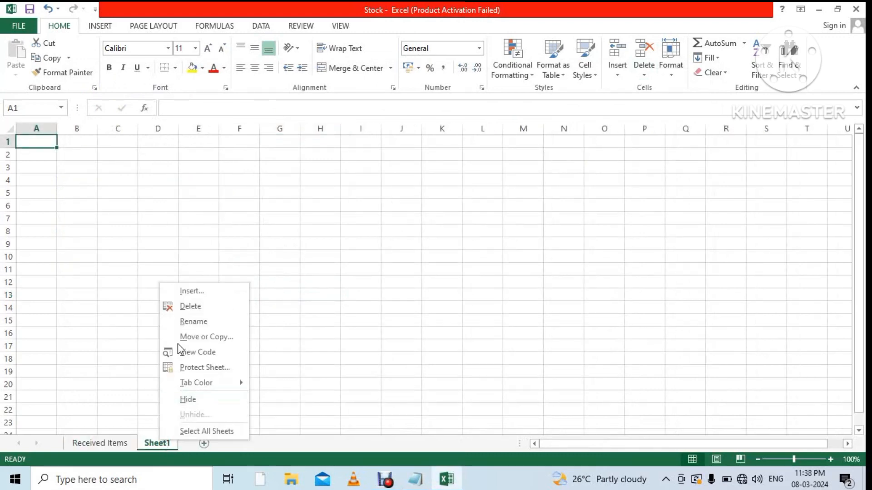
click(188, 323)
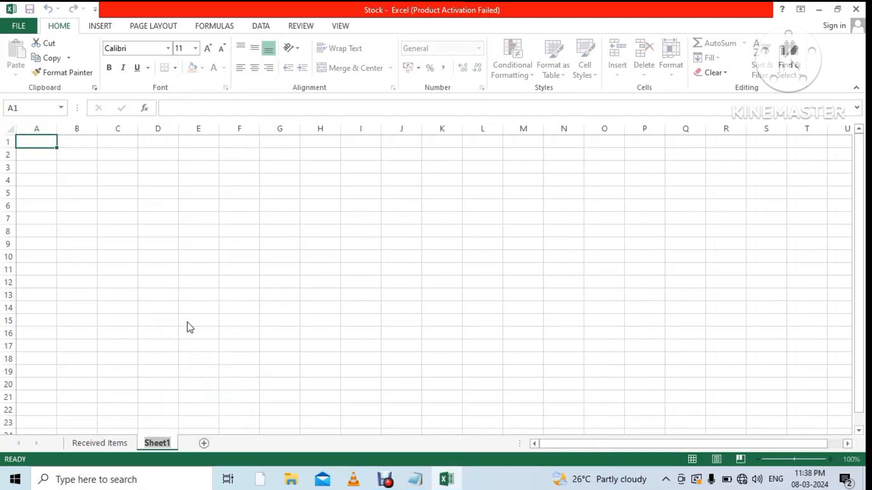
text(Sen)
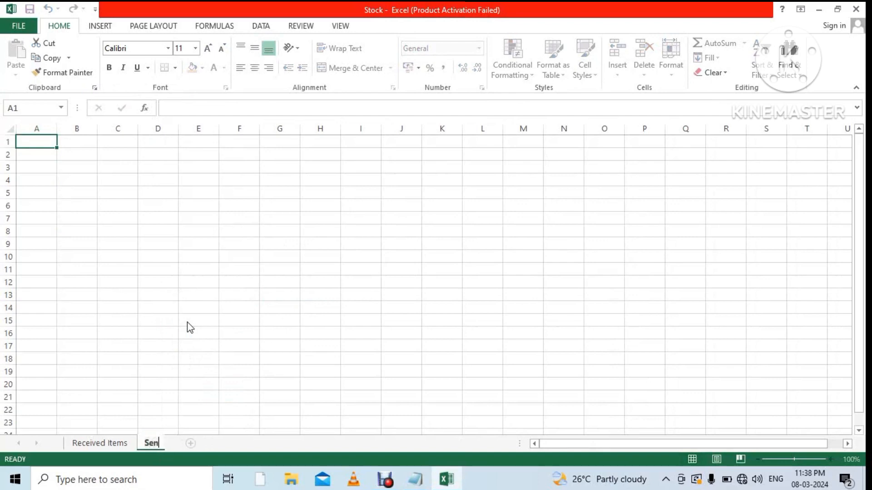
text(d Items)
Merge F2:L2 with the centred title 'Send Items', then return to Received Items.
drag(239, 154, 482, 154)
click(328, 68)
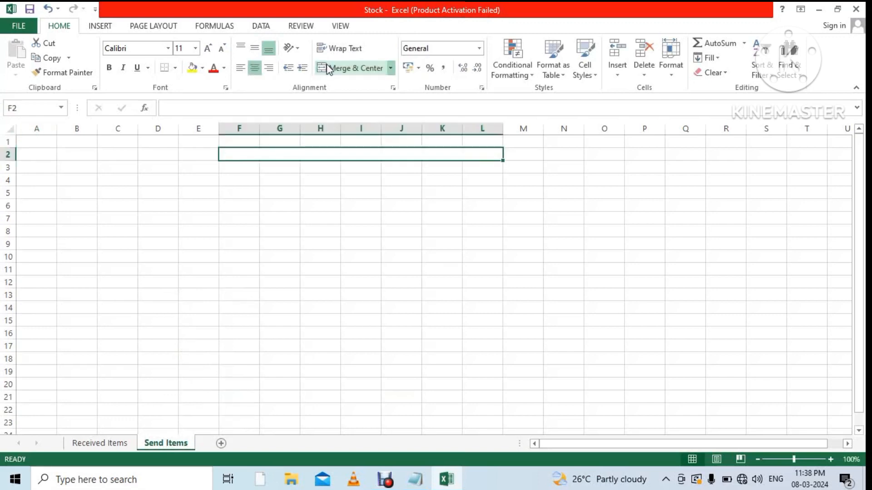
text(Send)
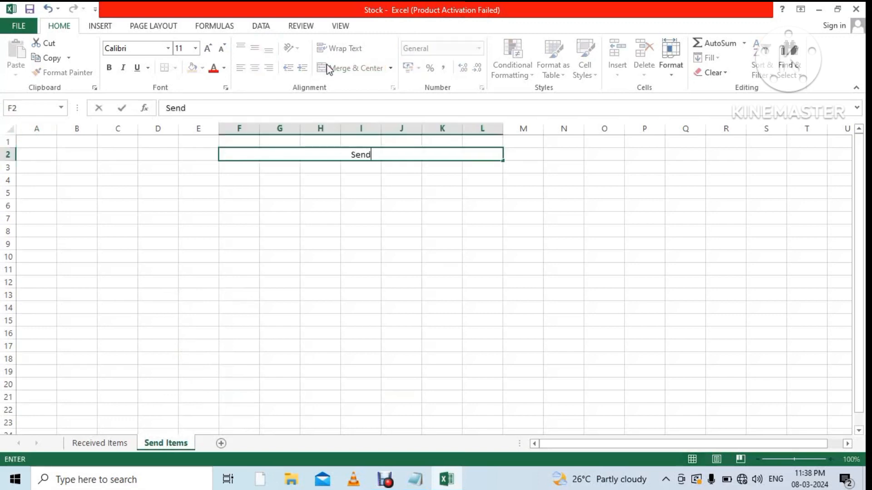
text( Items)
click(399, 193)
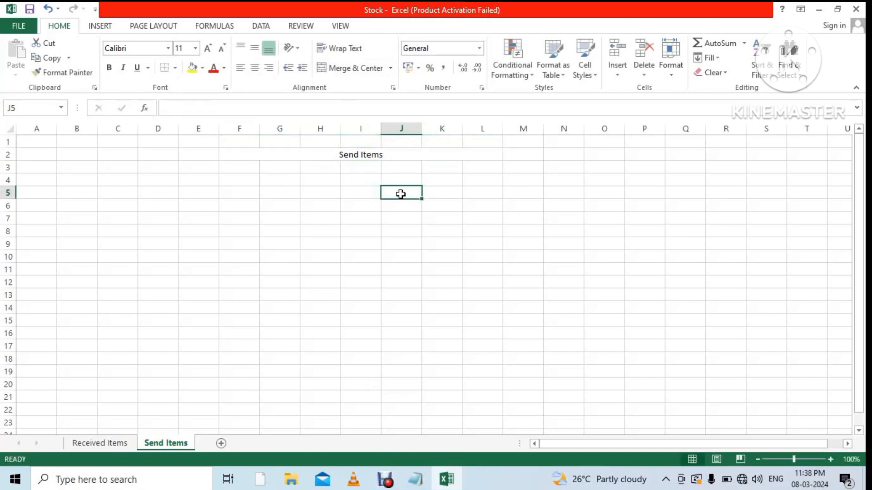
click(113, 445)
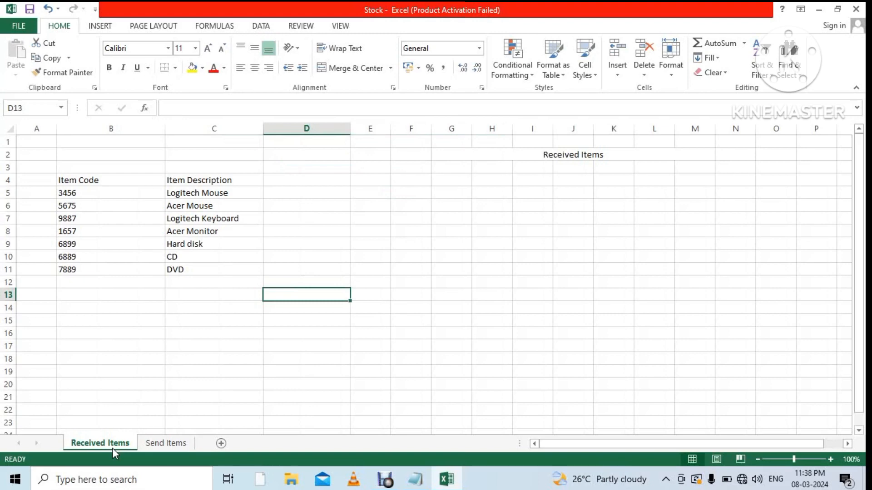
Check cells A4 and B4 on Received Items, then select B4 on Send Items.
click(50, 180)
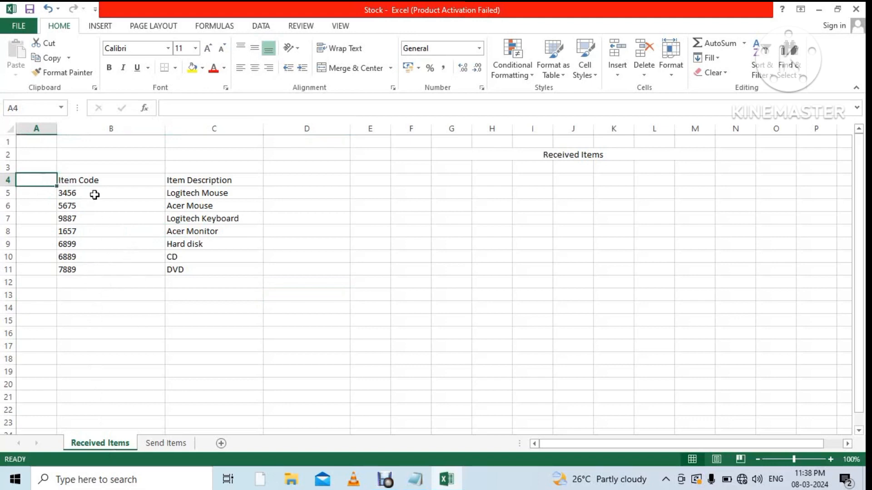
click(103, 181)
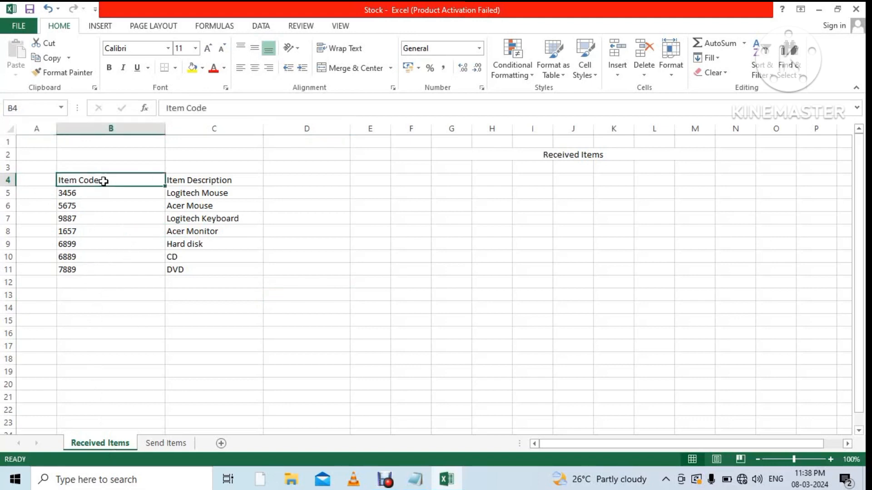
click(52, 181)
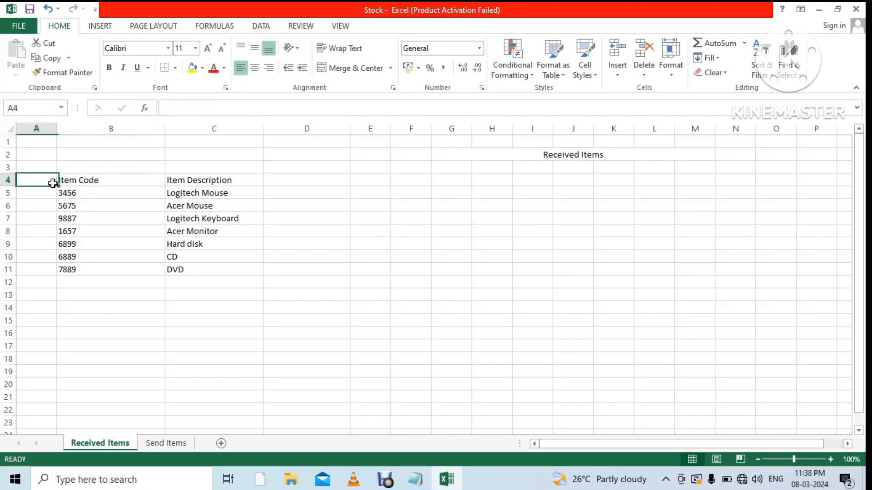
click(170, 443)
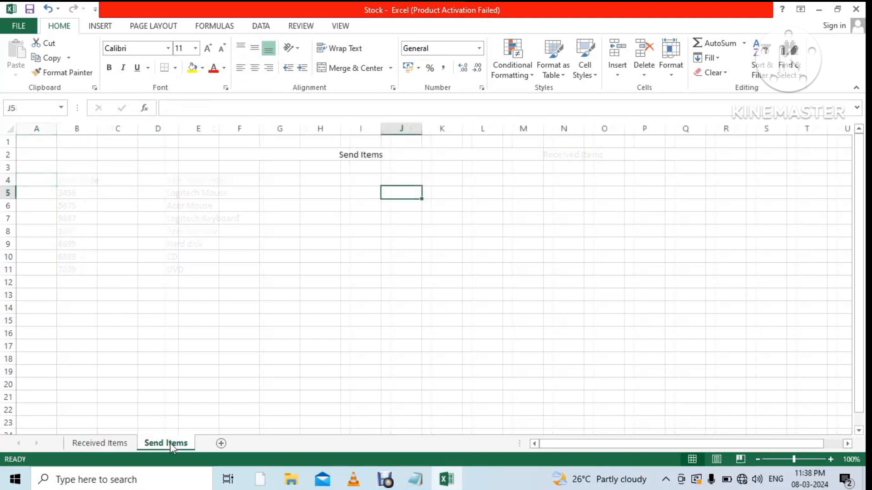
click(77, 180)
click(263, 26)
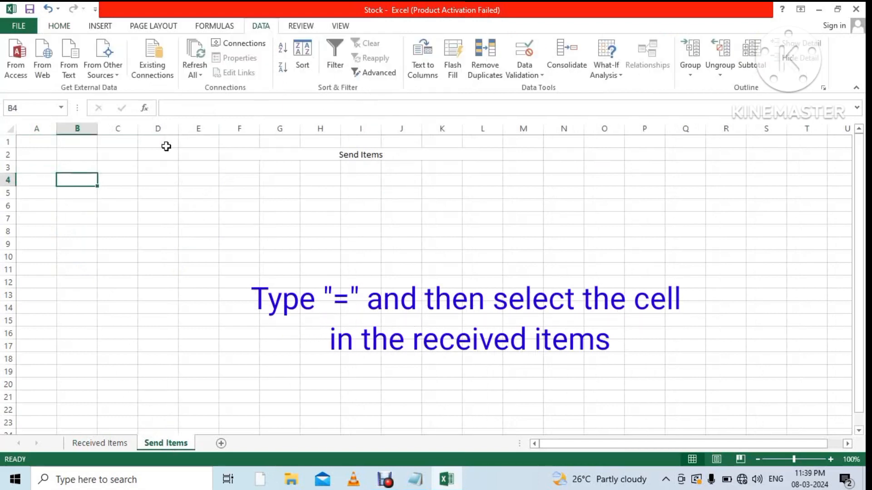
Link Send Items B4 to the Received Items 'Item Code' header cell B4.
text(=)
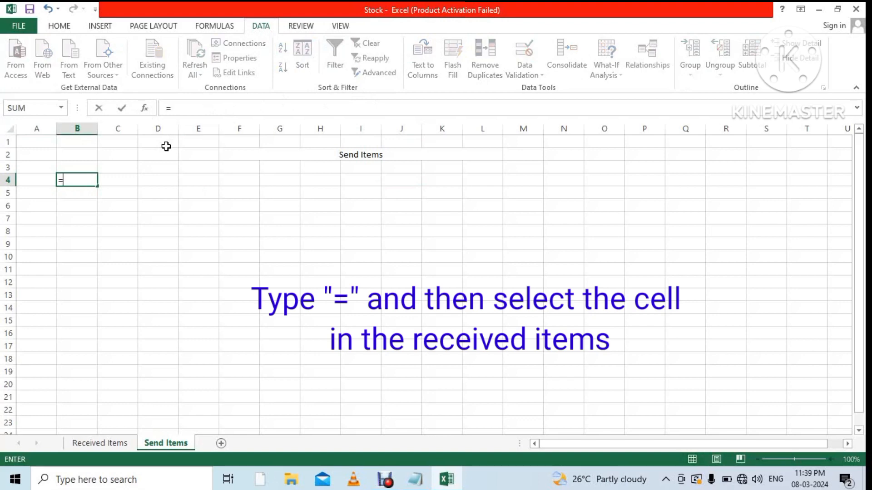
click(100, 443)
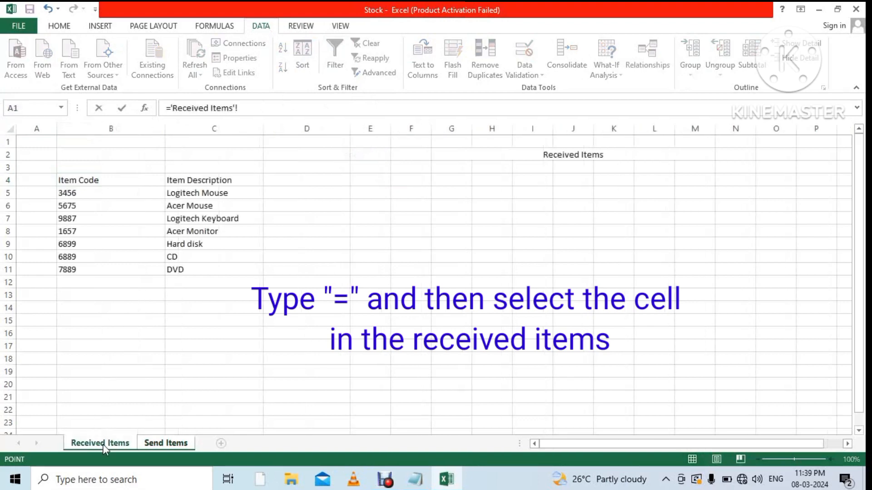
click(94, 183)
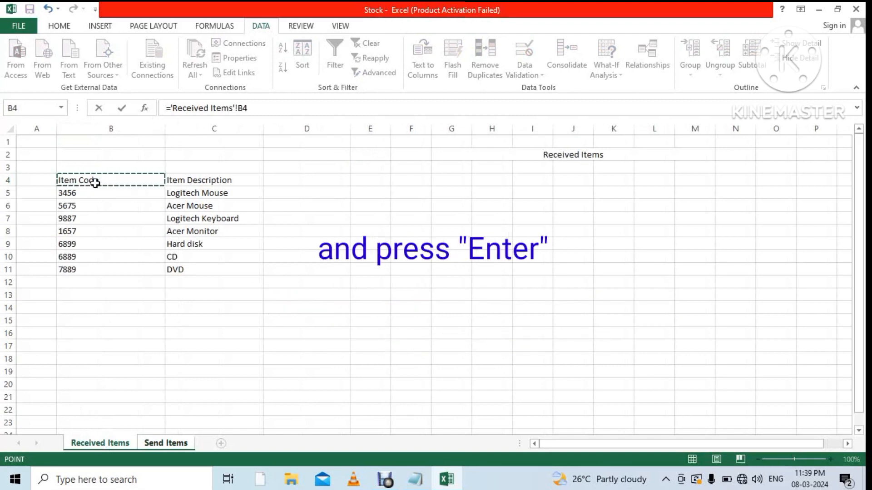
key(Return)
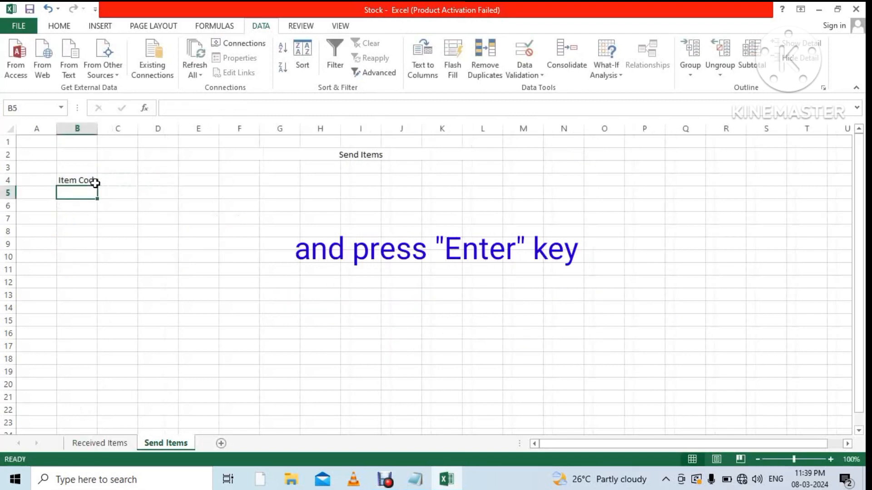
Link C4 to the Received Items 'Item Description' header and widen column B.
click(137, 179)
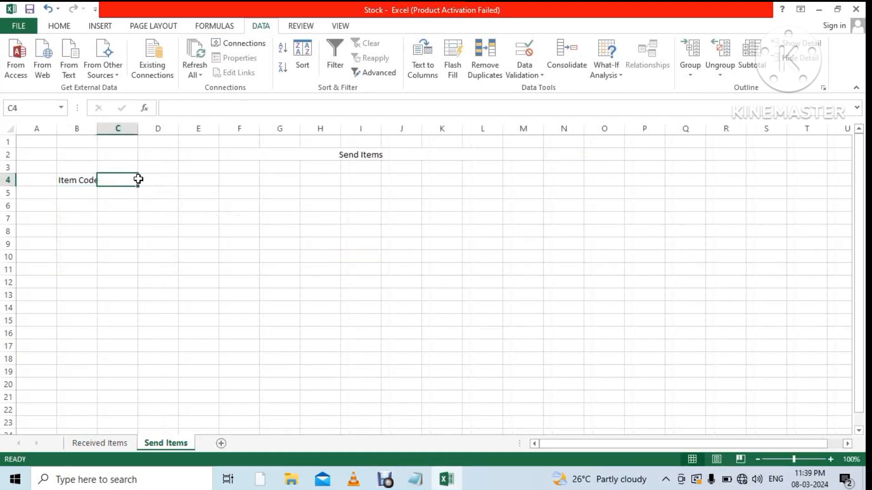
text(=)
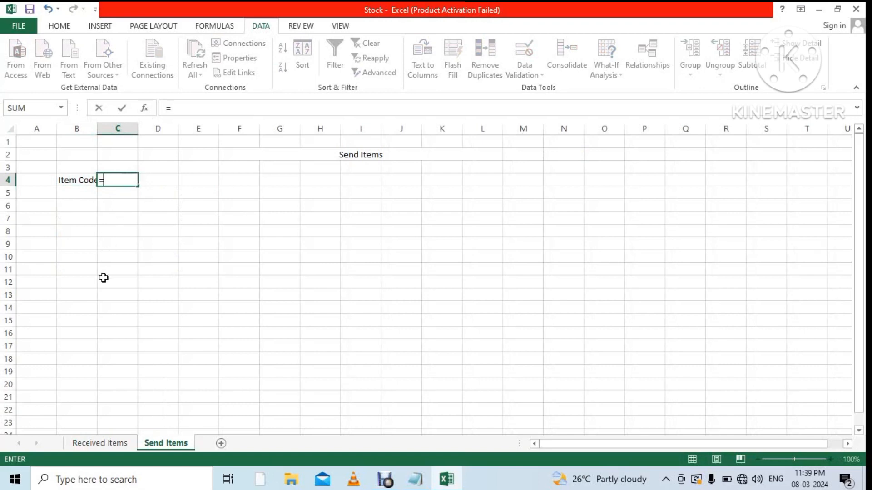
click(107, 444)
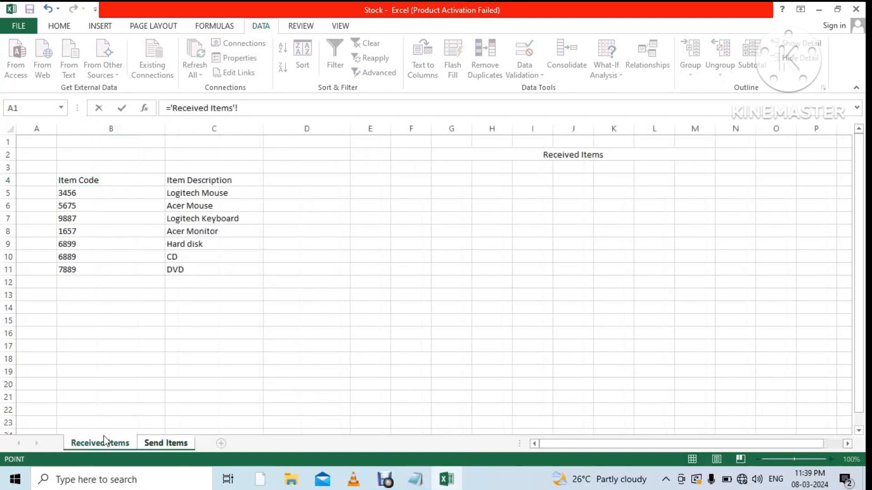
click(235, 180)
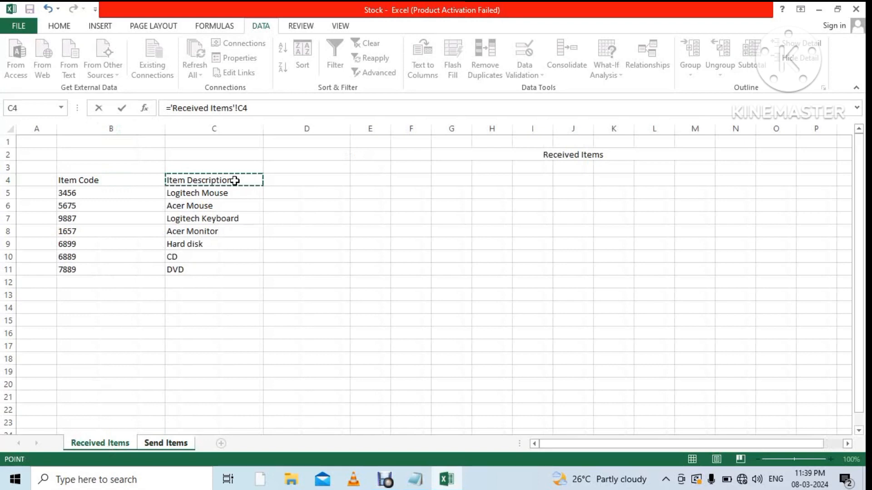
key(Return)
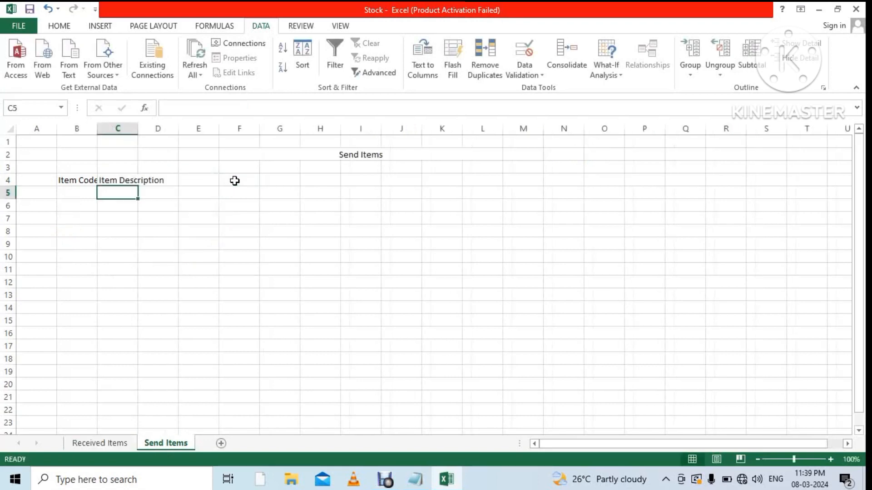
drag(99, 133, 228, 130)
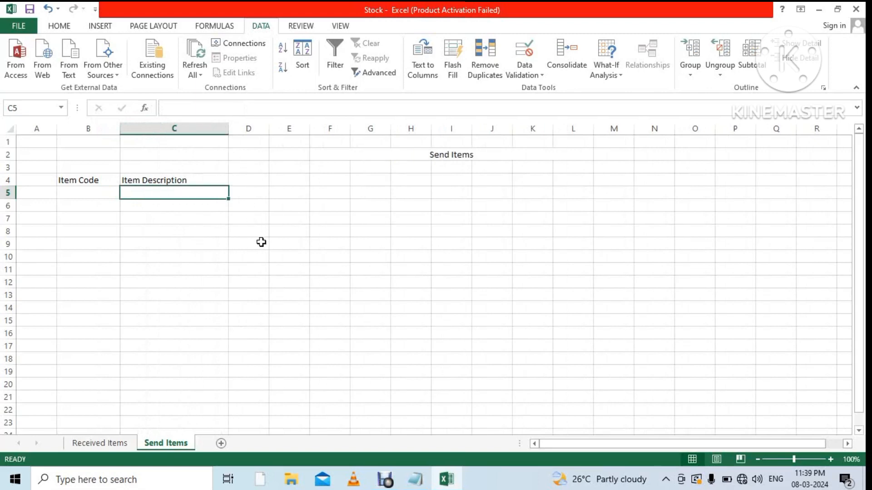
click(247, 288)
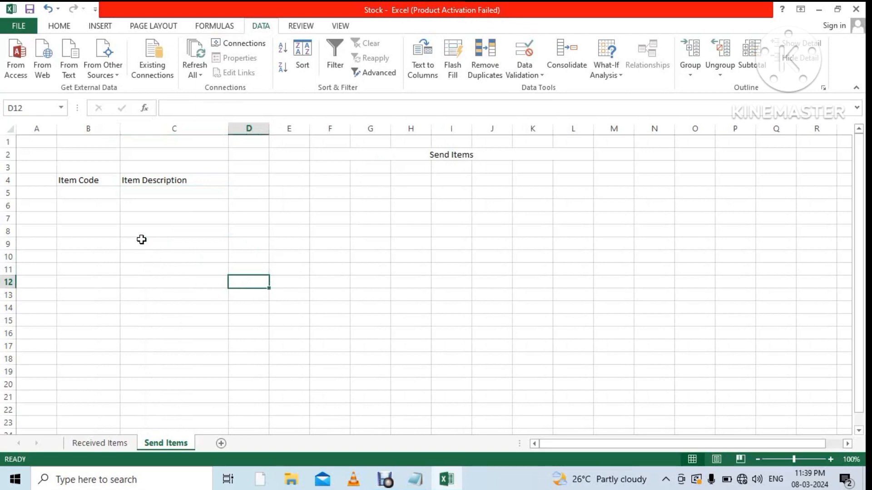
click(114, 181)
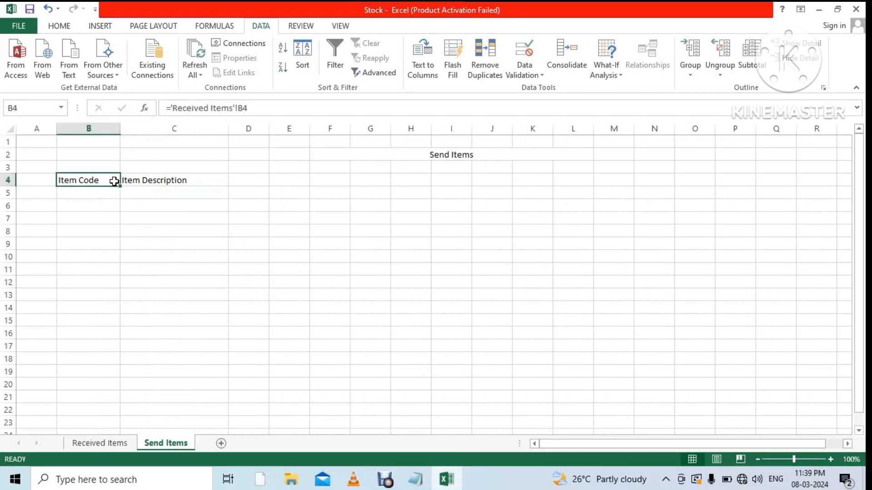
drag(121, 186, 127, 297)
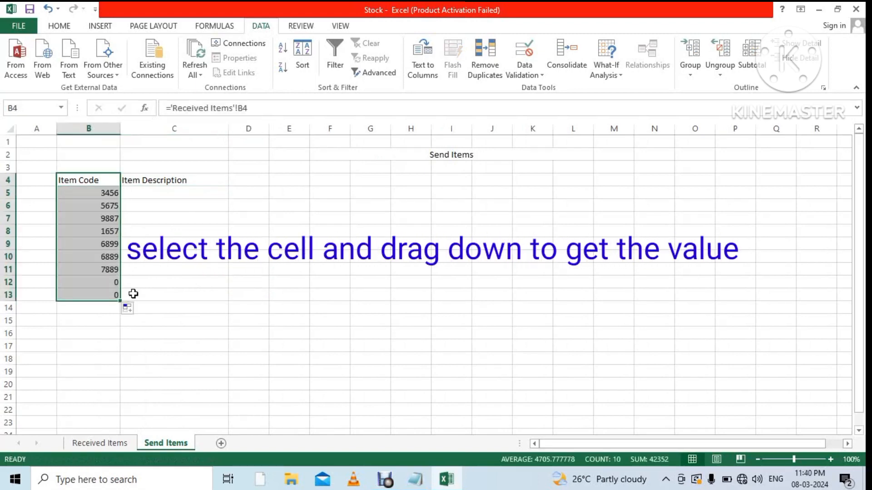
click(211, 179)
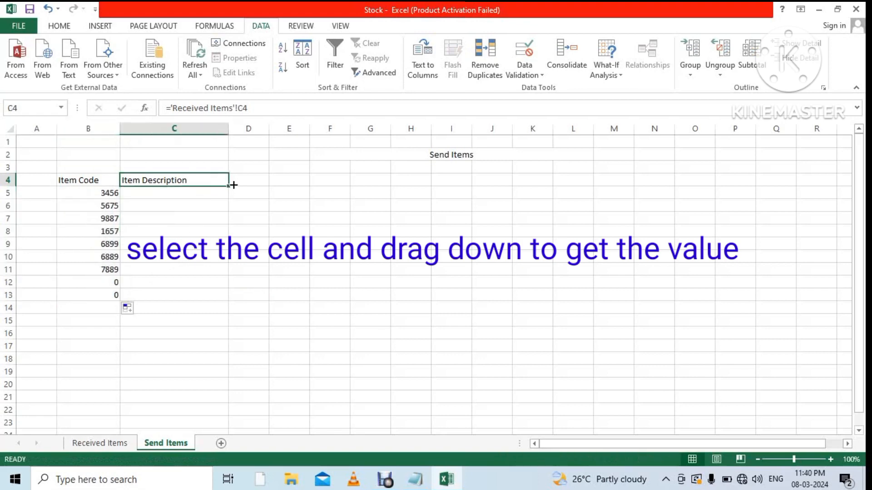
drag(234, 185, 222, 299)
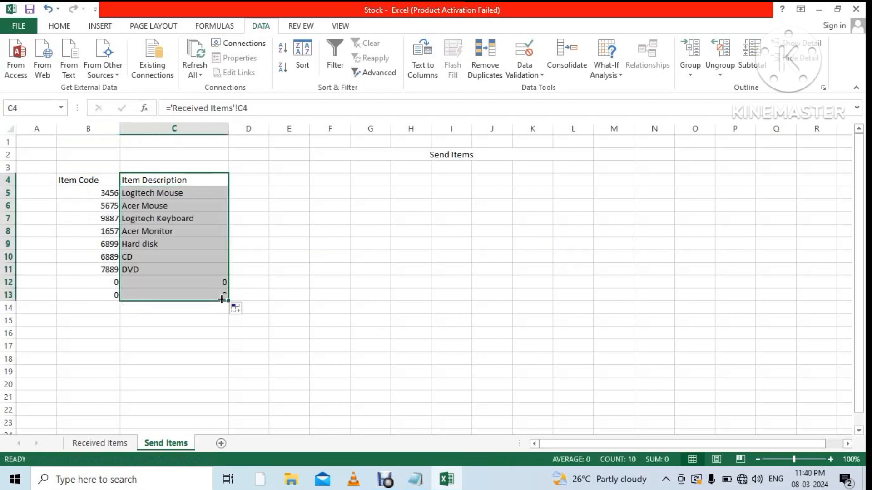
click(316, 296)
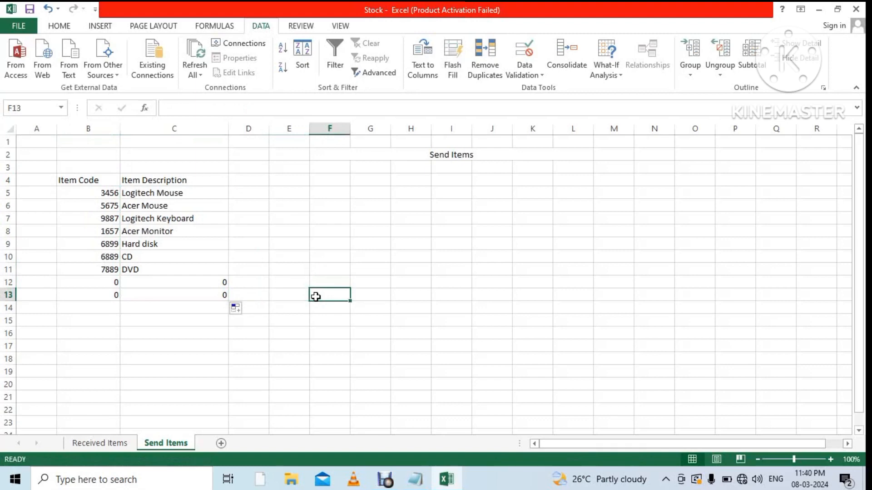
click(218, 181)
drag(229, 186, 230, 304)
click(315, 303)
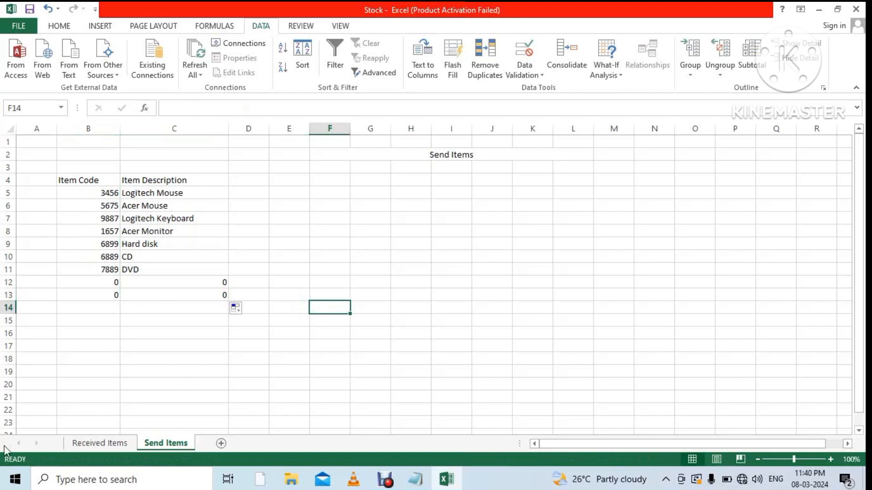
click(114, 445)
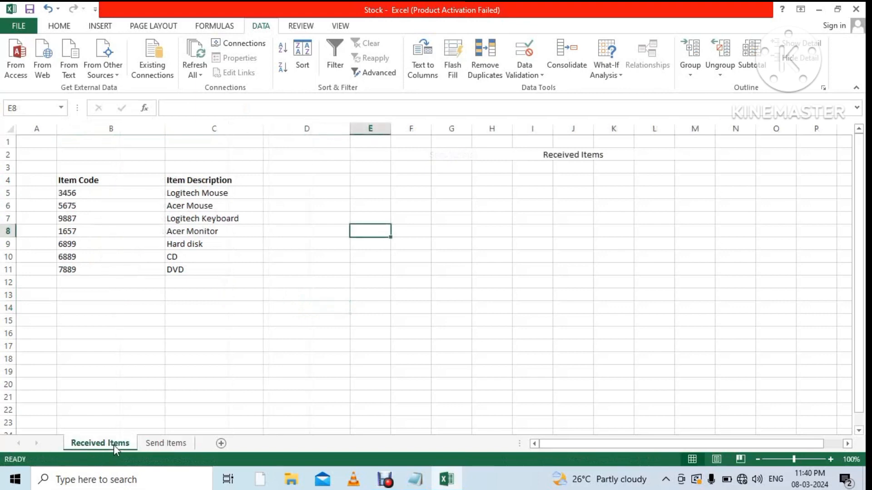
click(162, 444)
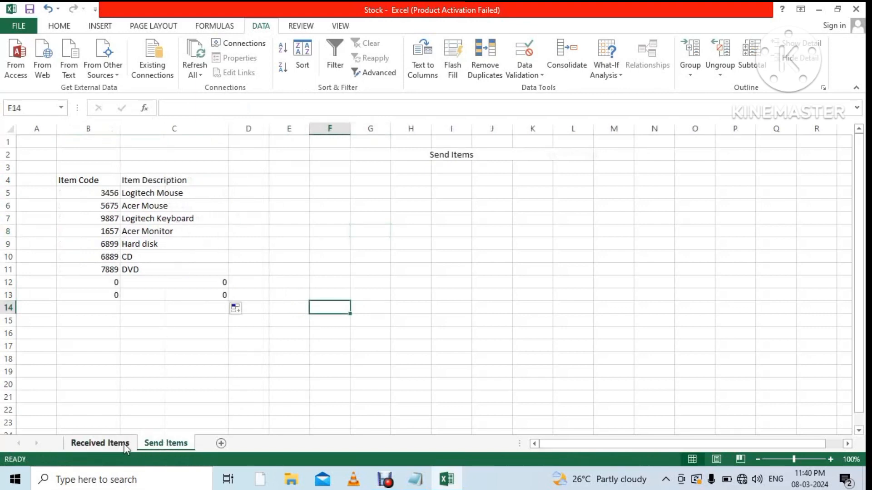
click(124, 444)
click(160, 447)
Rewrite the Notepad note as 'Create next sheet' / 'named as Main sheet', then minimize Notepad.
click(420, 483)
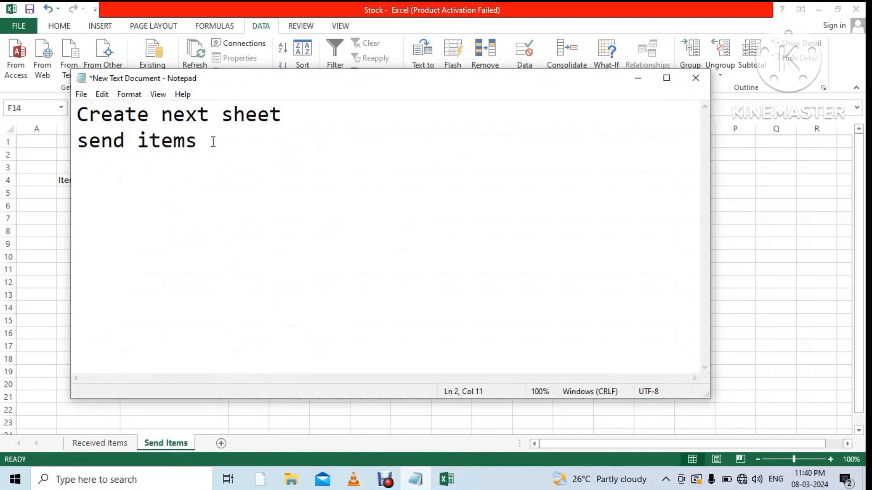
drag(214, 140, 77, 114)
key(BackSpace)
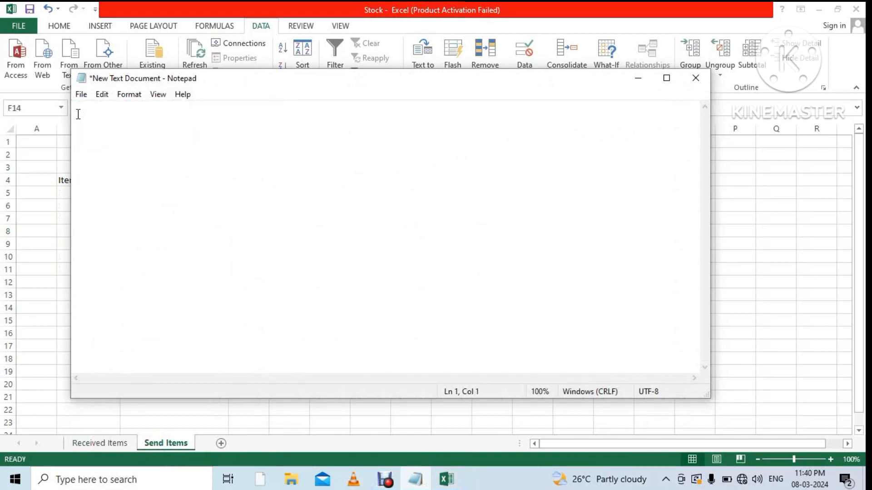
text(Creat)
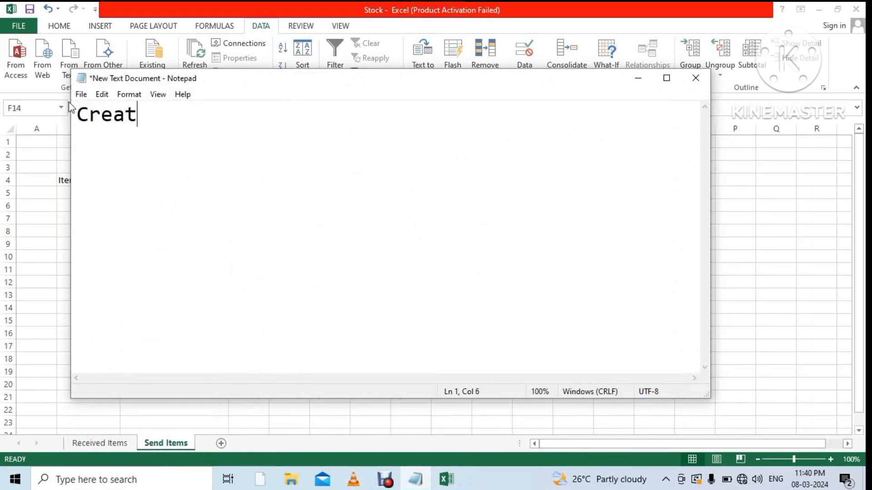
text(e nexxt)
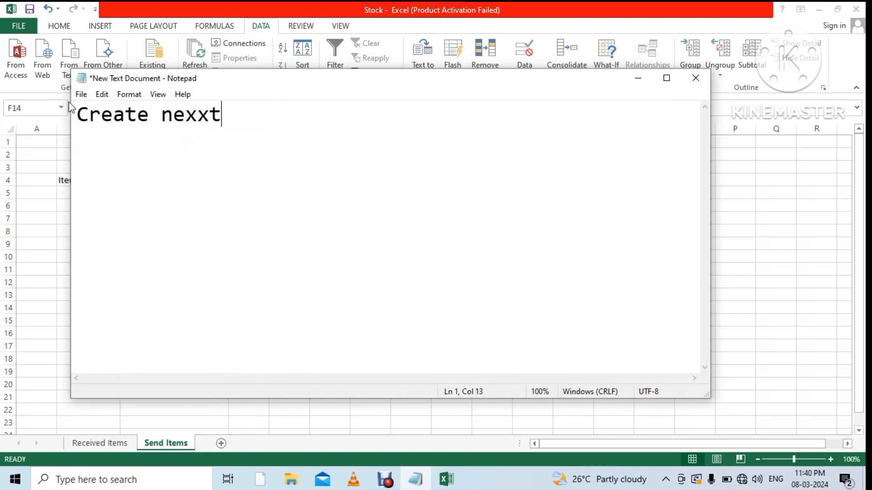
key(BackSpace)
key(BackSpace)
key(BackSpace)
text(t sheet)
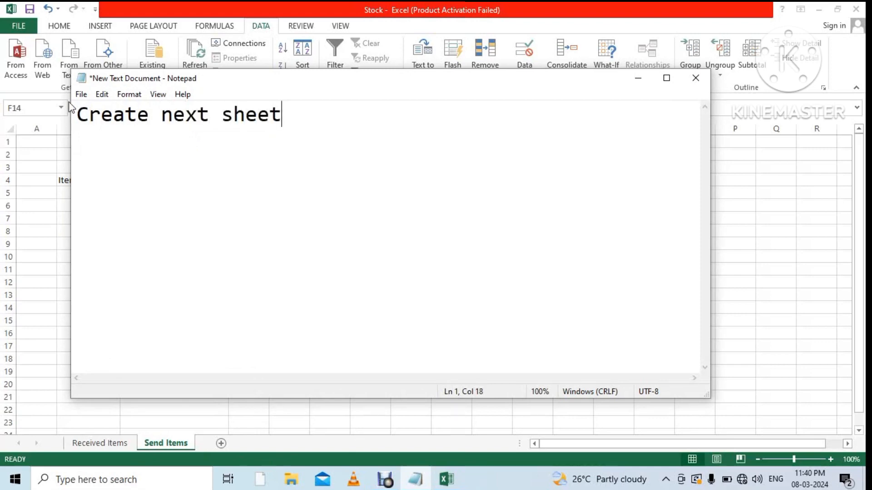
key(Return)
text(named as )
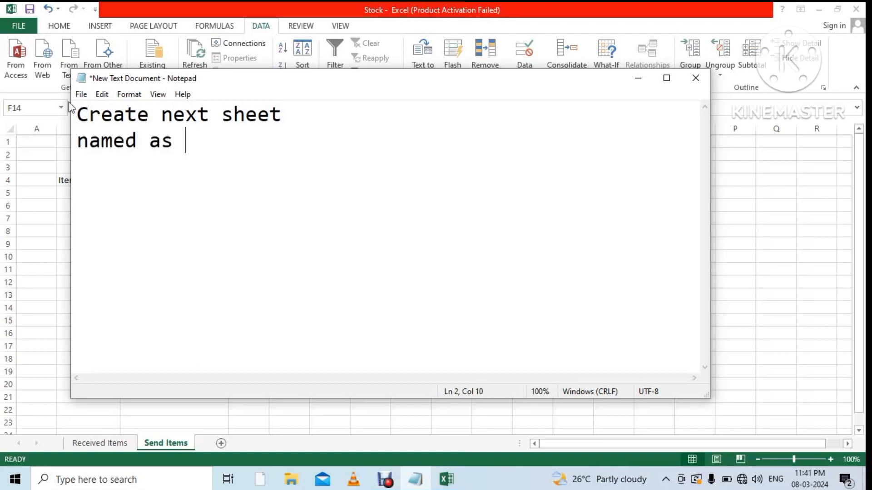
text(Main)
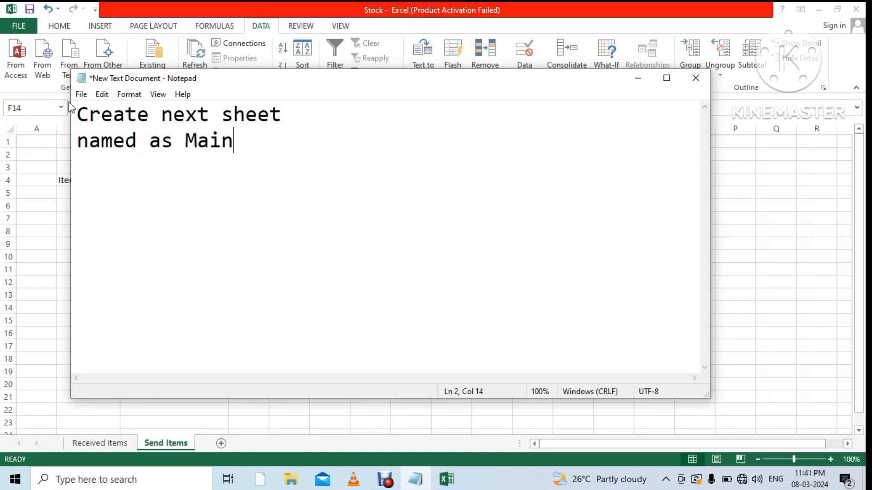
text( sheet)
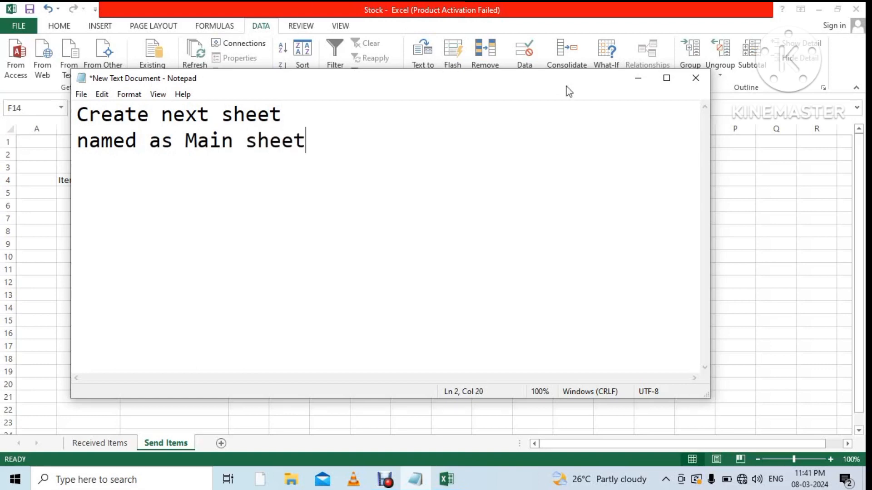
click(637, 80)
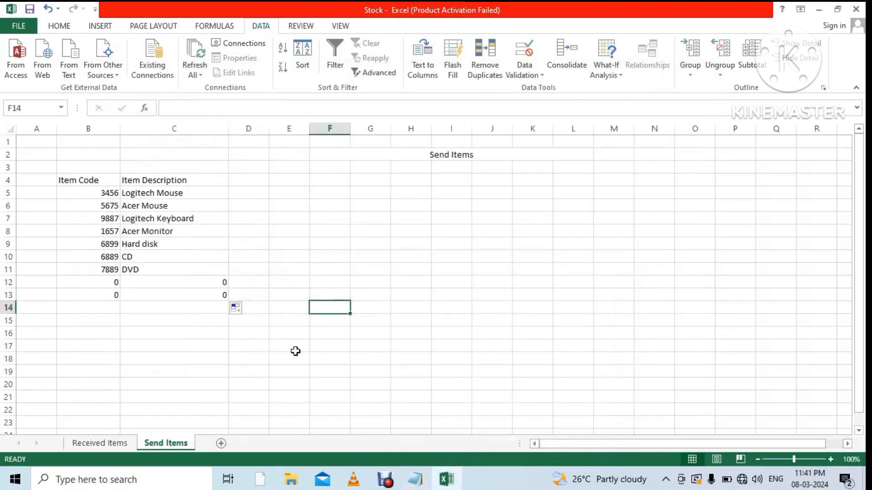
Add a new sheet after Send Items and rename it from Sheet2 to 'Main sheet'.
click(223, 444)
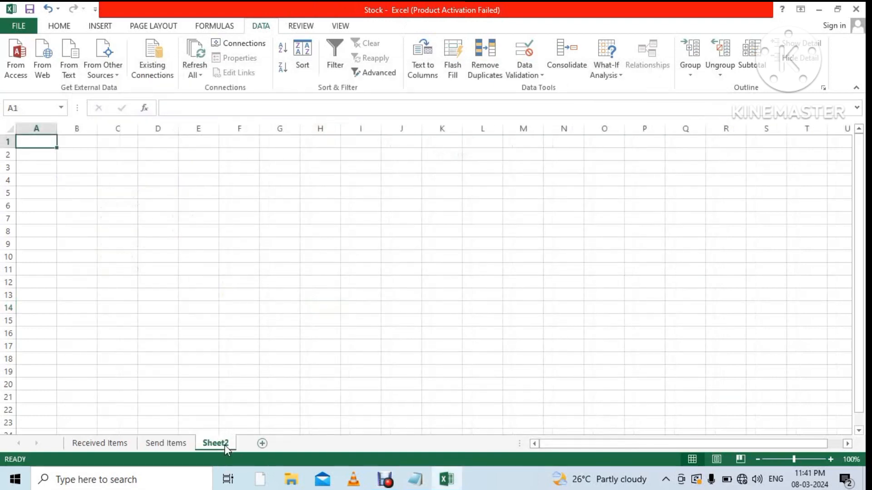
click(123, 165)
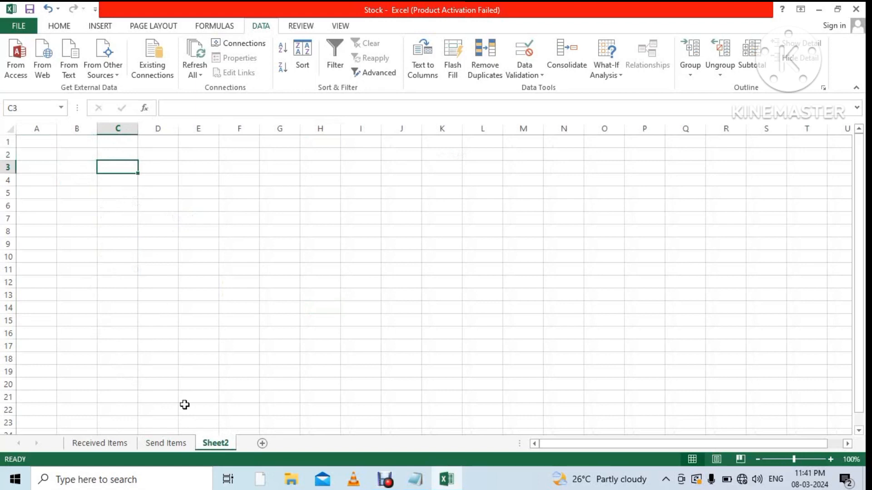
right_click(216, 443)
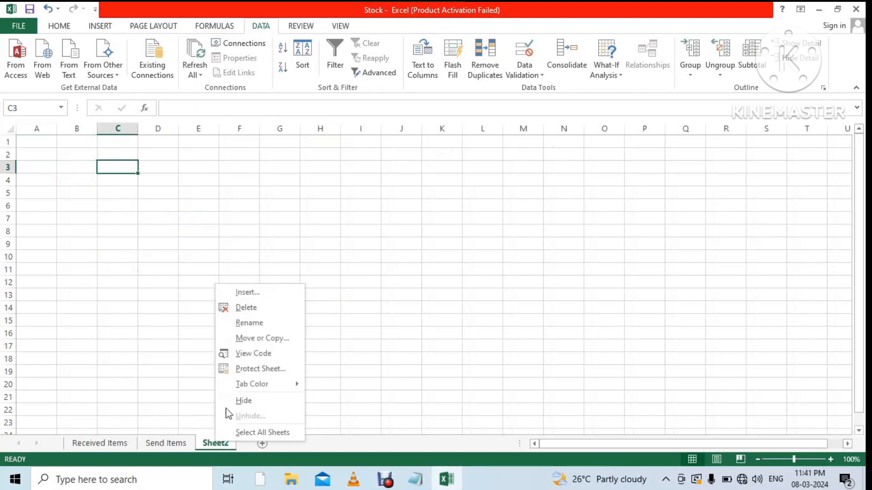
click(255, 325)
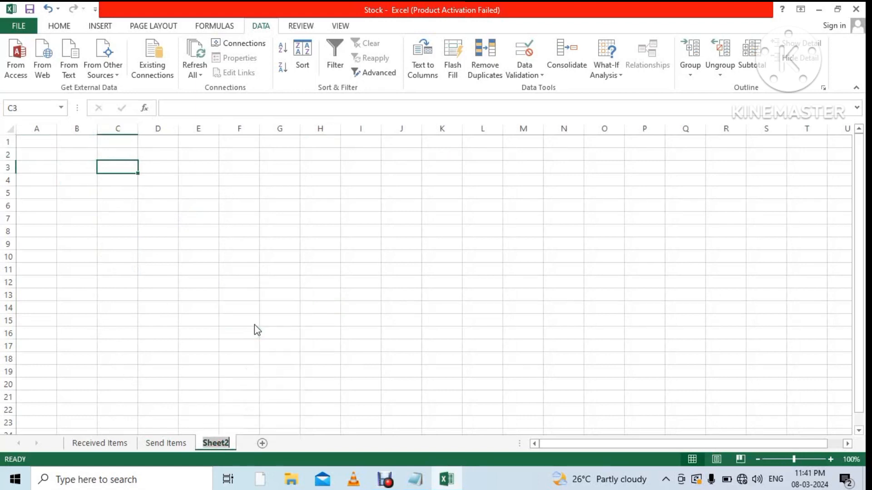
text(M)
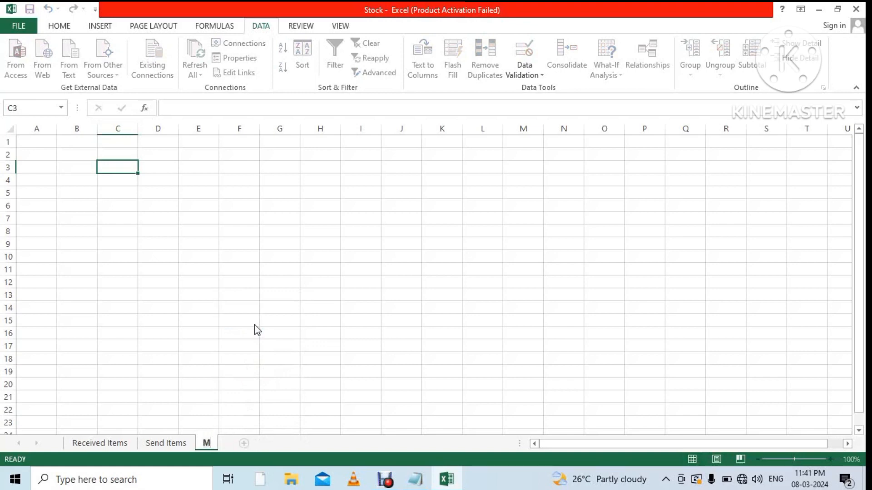
text(ain she)
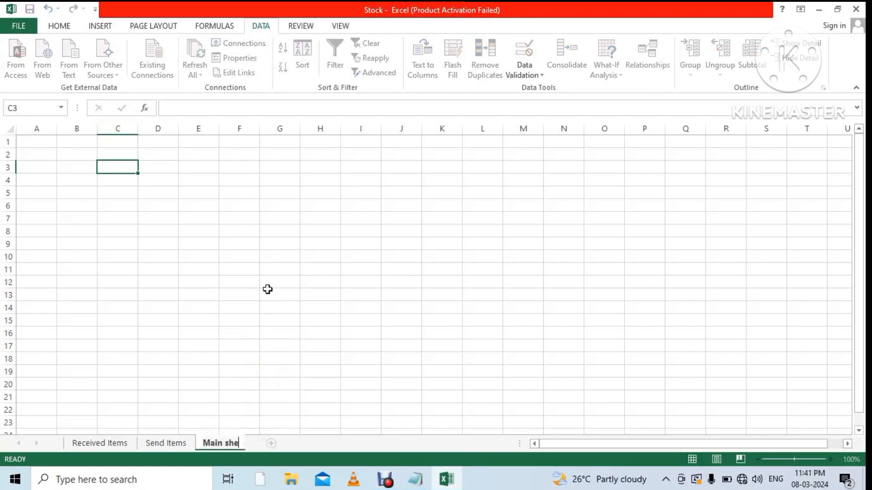
text(et)
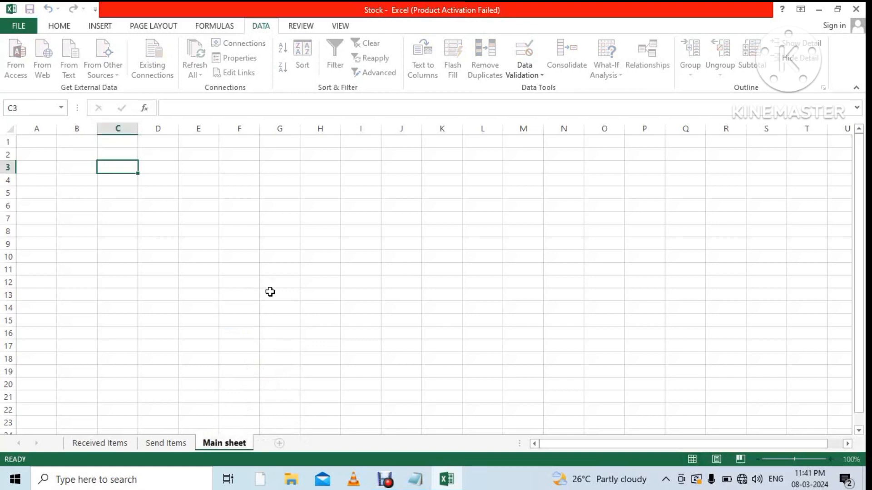
click(269, 290)
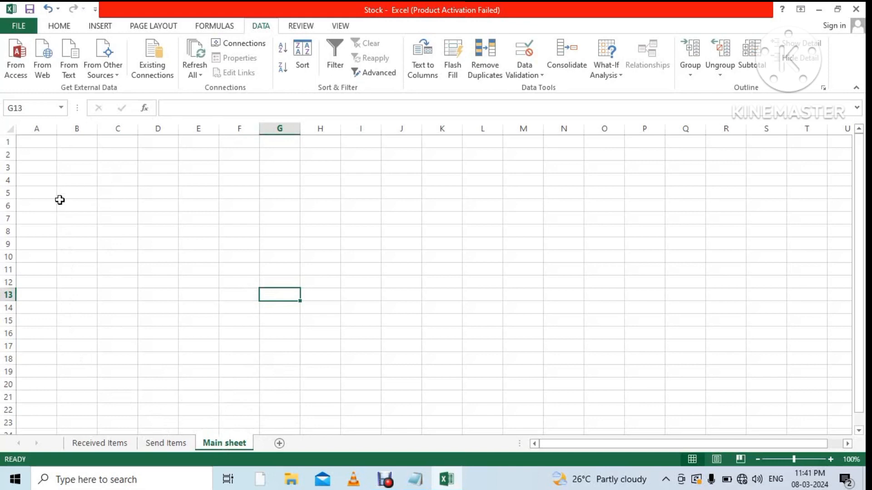
click(76, 183)
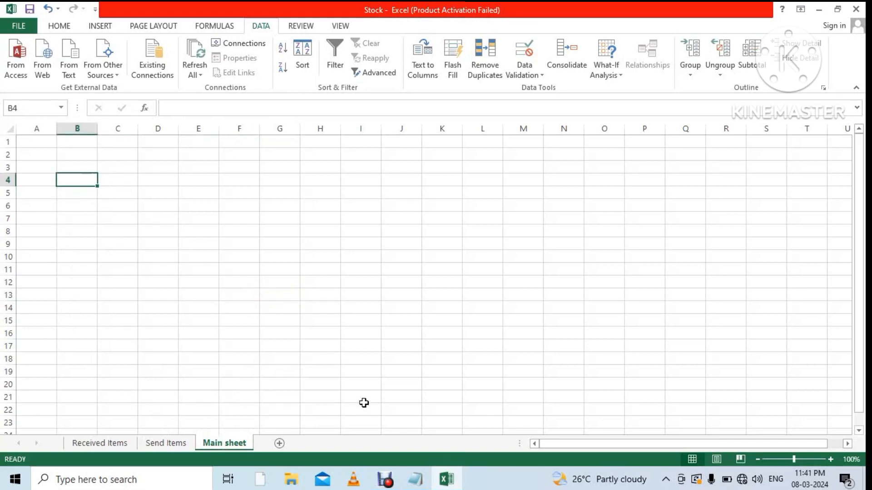
Clear the note and type the first line 'select the colum B4 and then select the cell B4'.
click(415, 479)
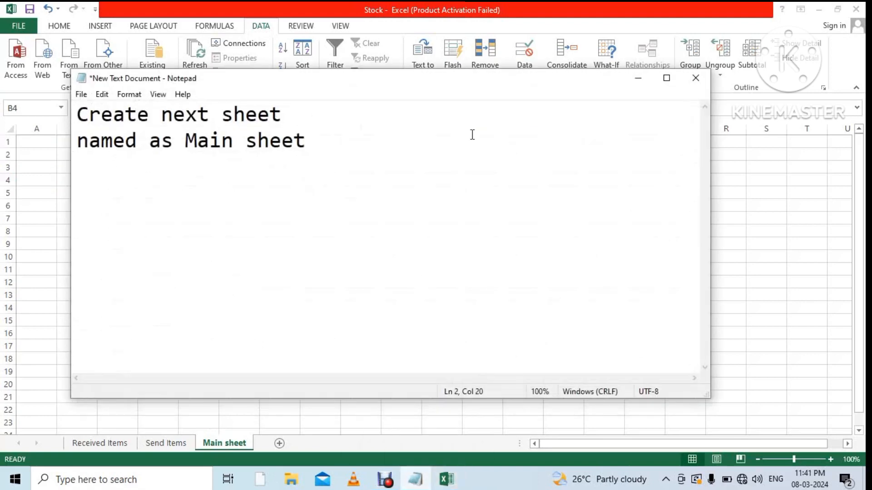
drag(416, 87, 599, 131)
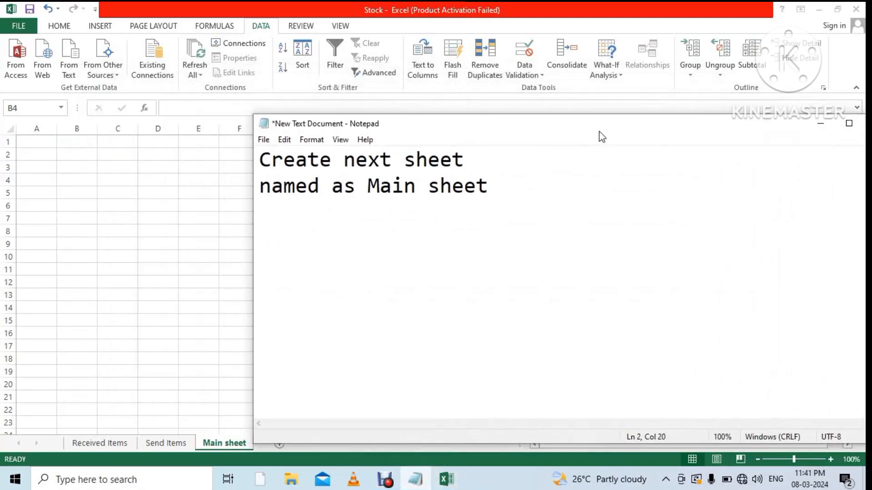
key(ctrl+a)
key(BackSpace)
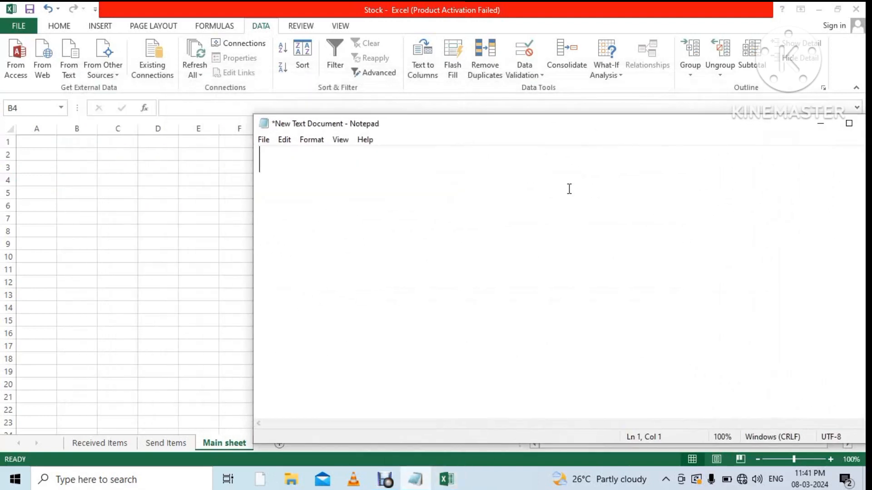
text(select)
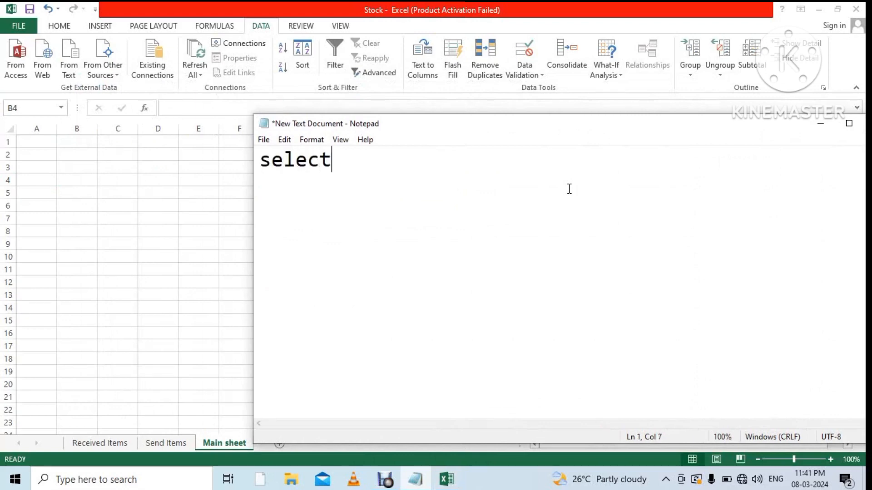
text( the colum )
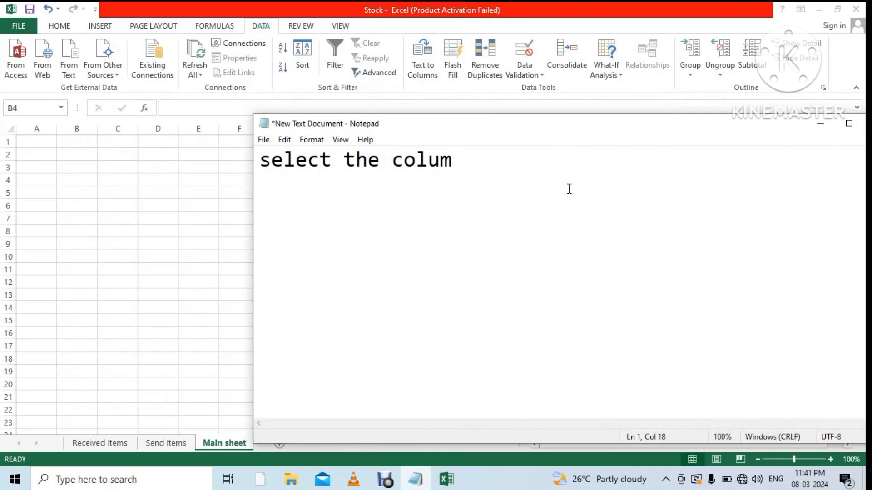
text(b)
key(BackSpace)
text(B4 and th)
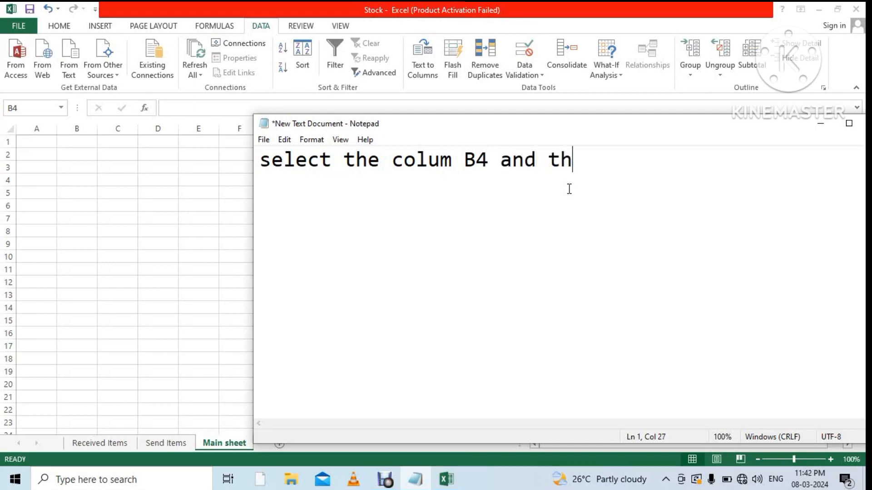
text(en select )
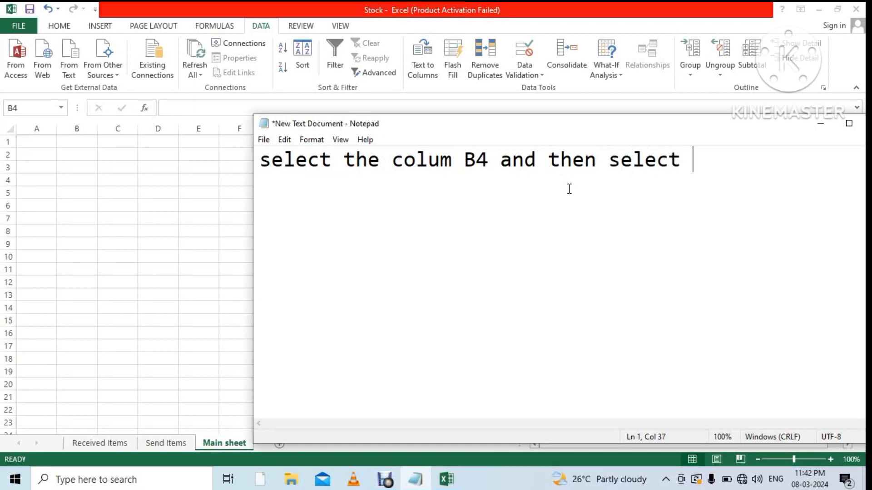
text(the)
text(ll )
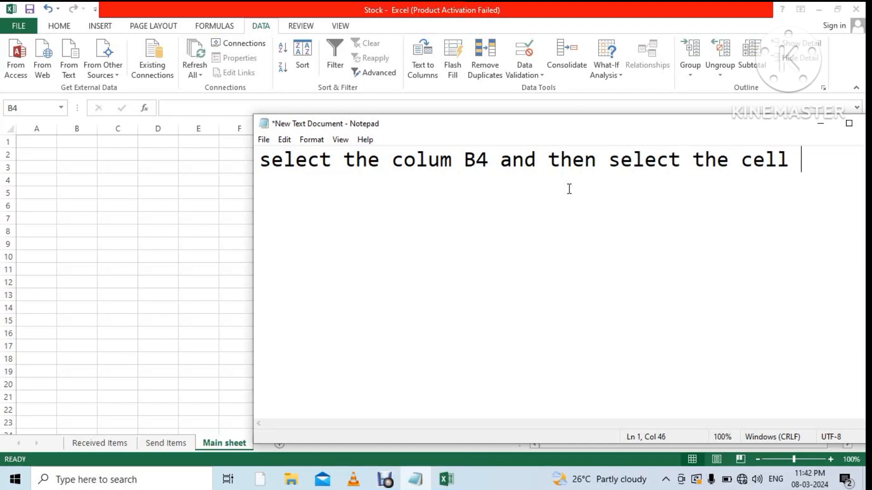
text(B4 in)
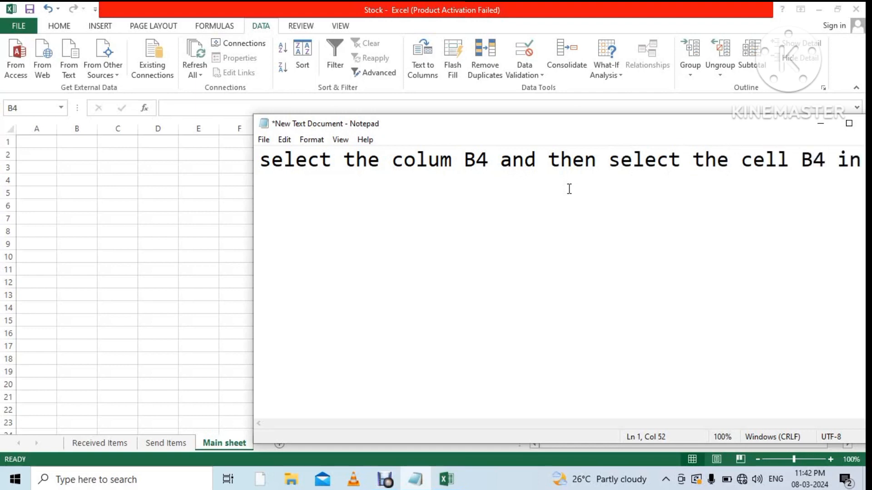
text( Ro)
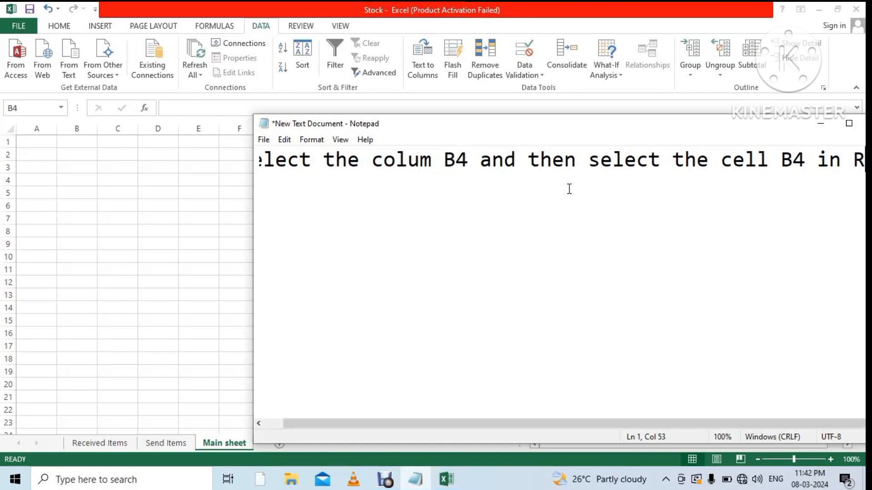
key(BackSpace)
key(BackSpace)
key(BackSpace)
key(BackSpace)
Add the second line 'in "Received Items" and then click "Enter"' with quotes.
key(Return)
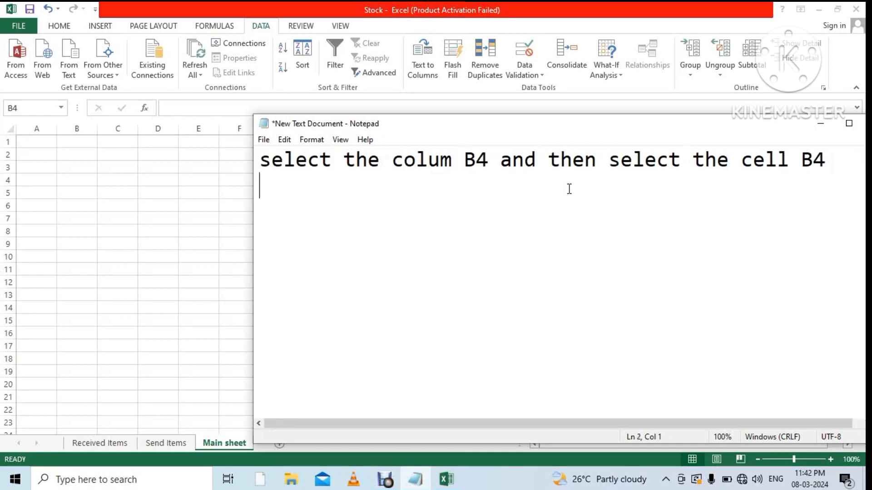
text(in R)
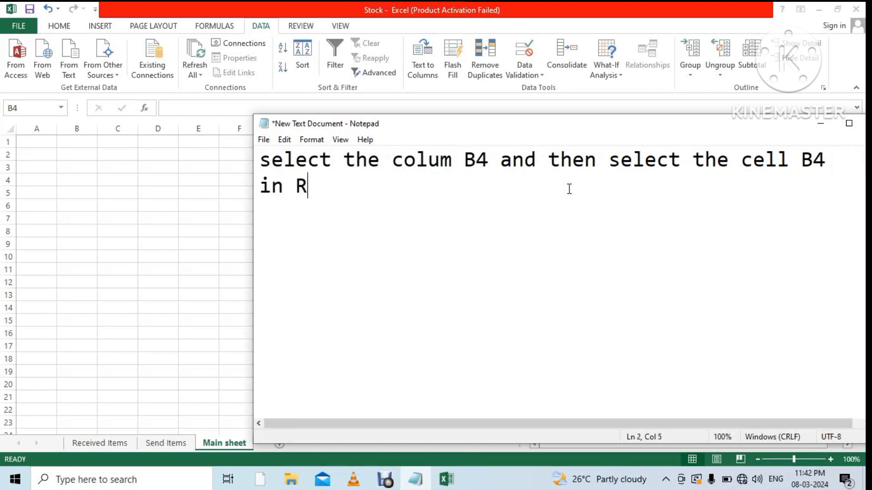
text(eceived )
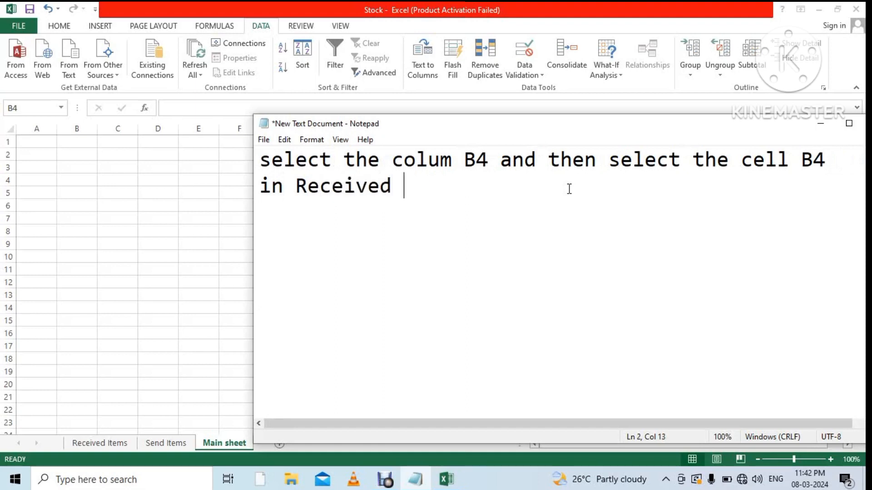
text(Items)
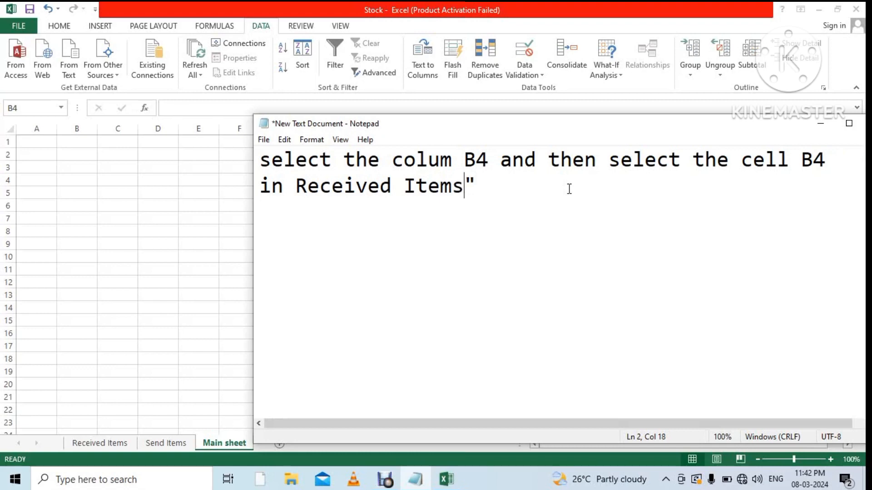
key(Left)
key(Left)
key(Left)
key(Left)
key(Left)
key(Left)
key(Left)
key(Left)
key(Left)
key(Left)
key(Left)
key(Left)
key(Left)
key(Left)
text(")
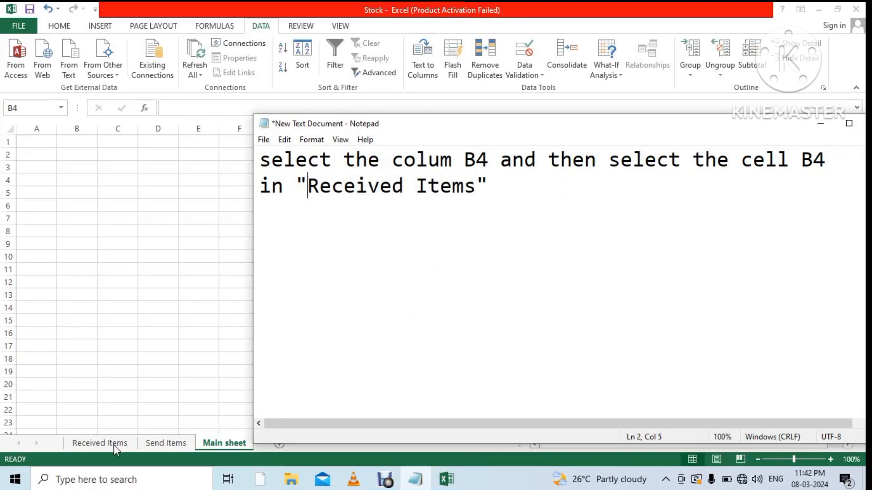
click(512, 205)
text(and he)
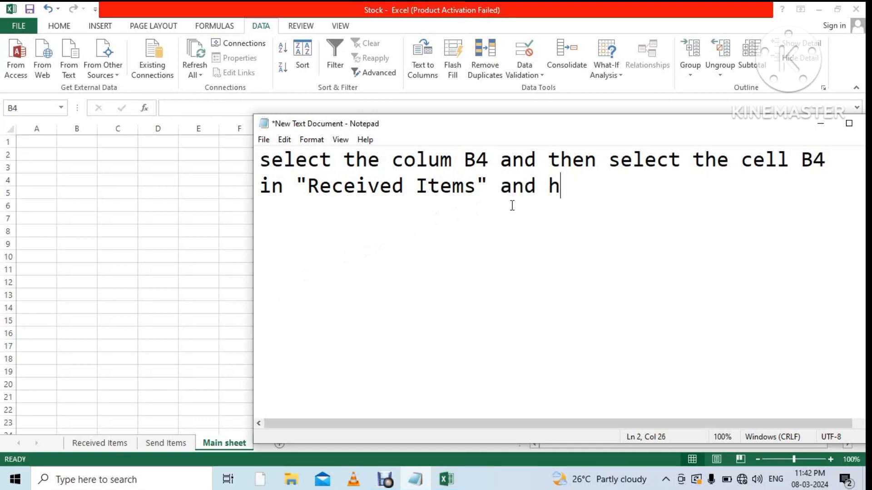
key(BackSpace)
key(BackSpace)
text(d)
key(BackSpace)
text(then cel)
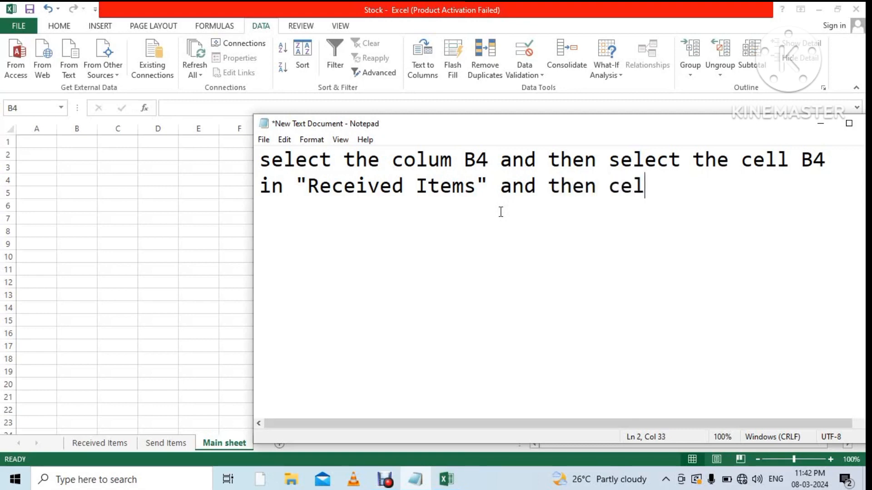
key(BackSpace)
key(BackSpace)
text(;)
text(lick )
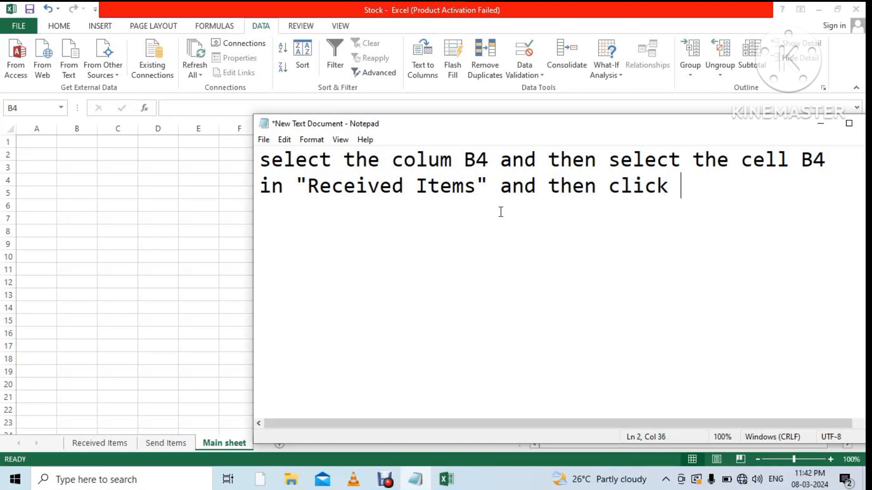
text(Enter)
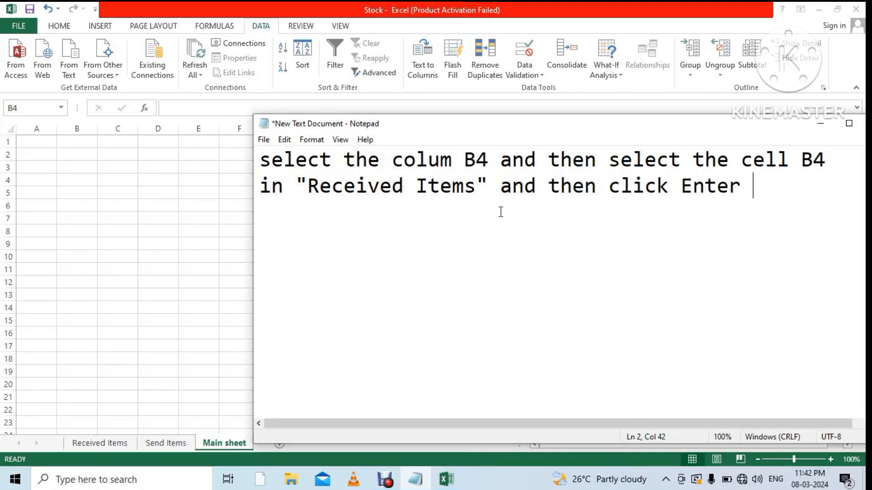
key(BackSpace)
text(')
key(BackSpace)
text(")
key(Left)
key(Left)
key(Left)
key(Left)
key(Left)
key(Left)
text(")
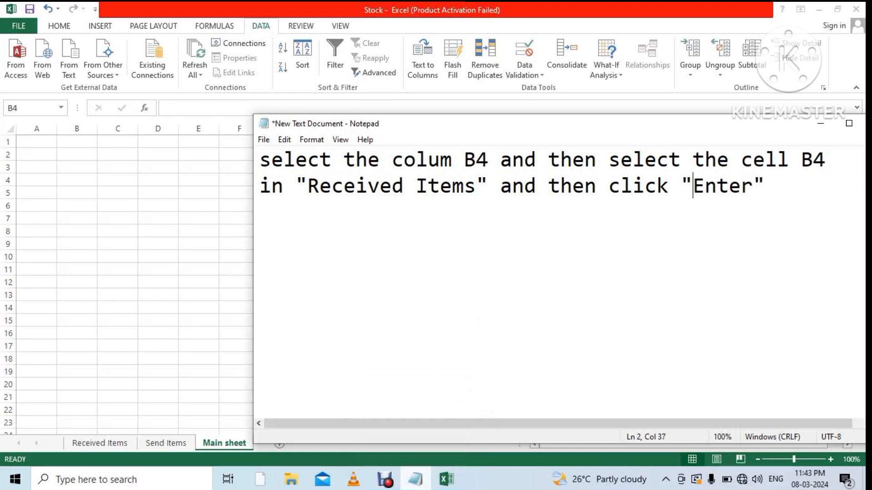
Link Main sheet B4 to the Item Code cell B4 on Received Items.
click(825, 127)
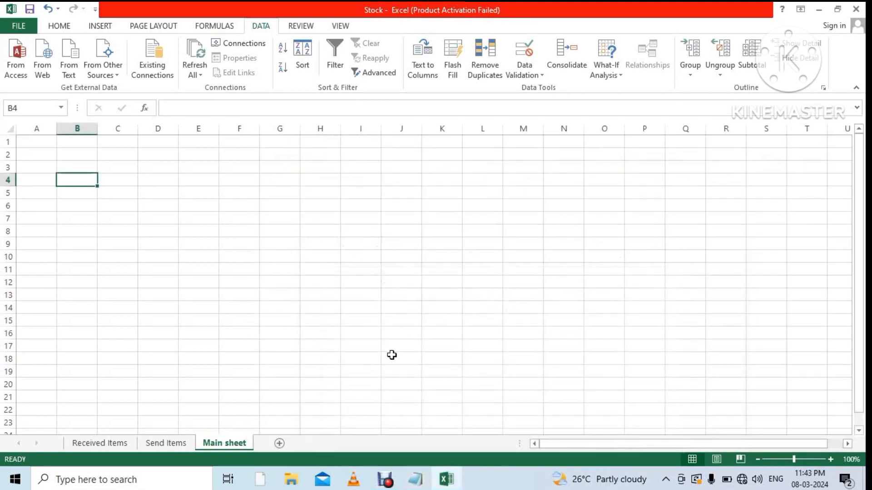
click(110, 449)
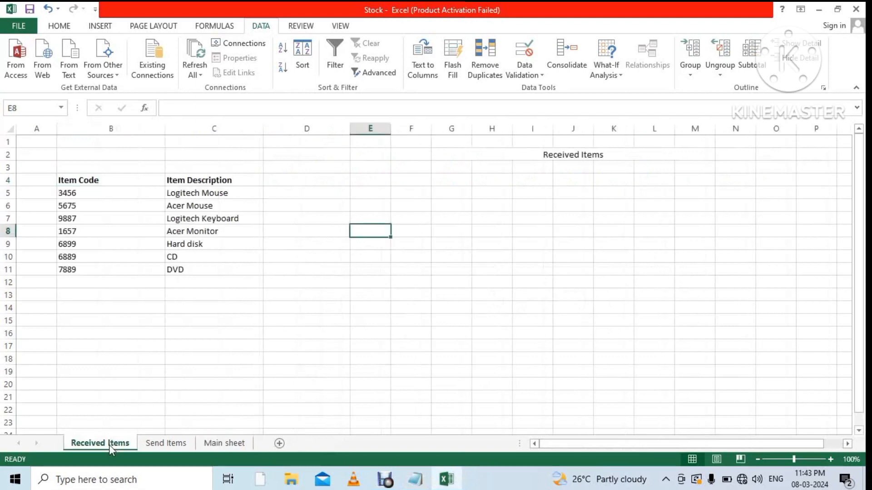
click(119, 181)
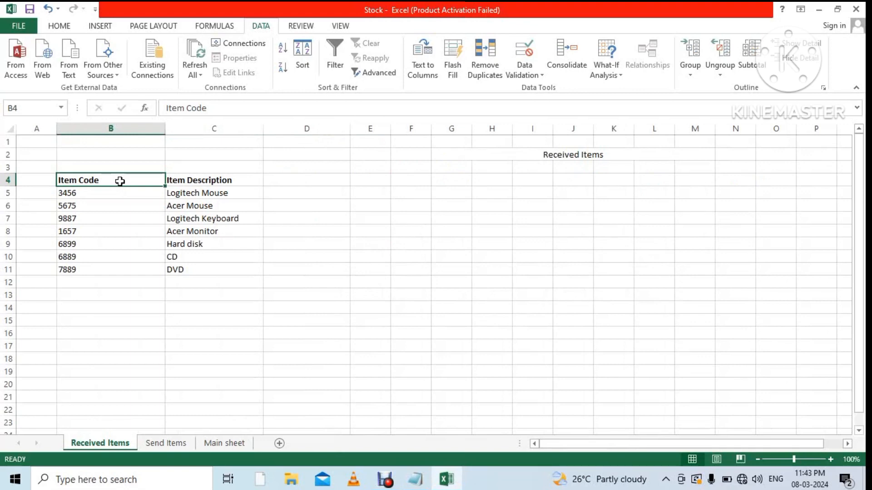
click(230, 443)
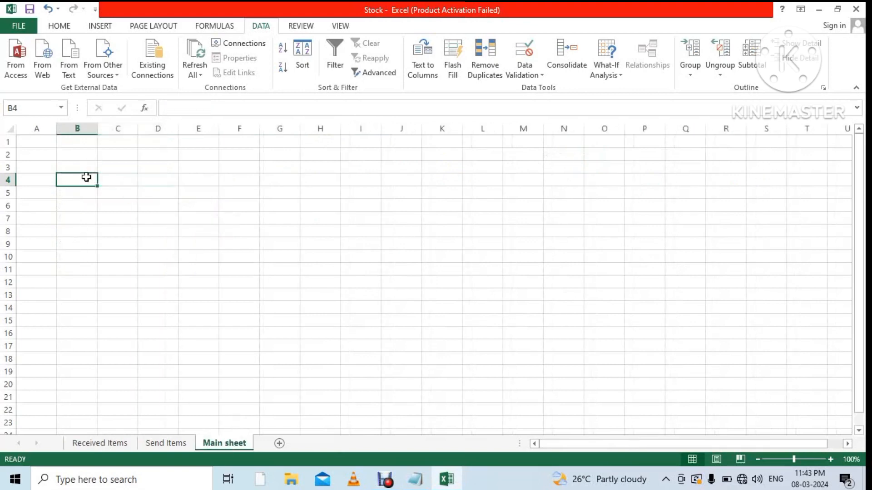
text(=)
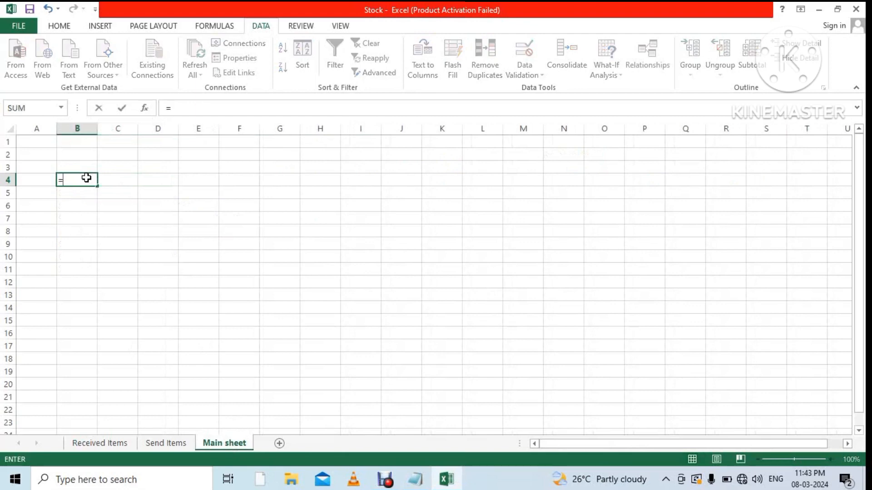
click(94, 444)
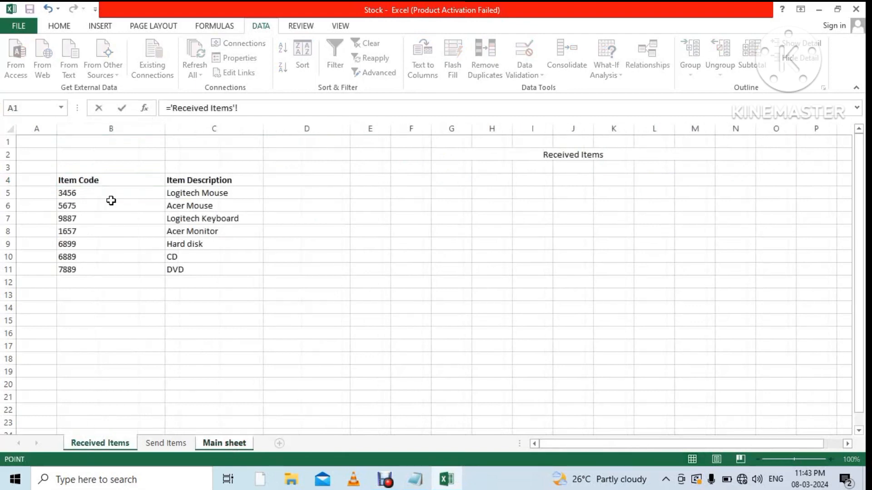
click(118, 184)
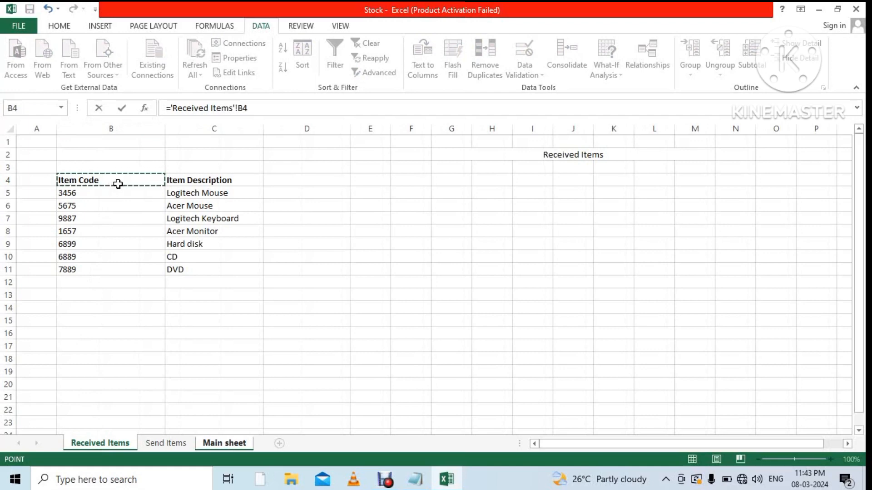
key(Return)
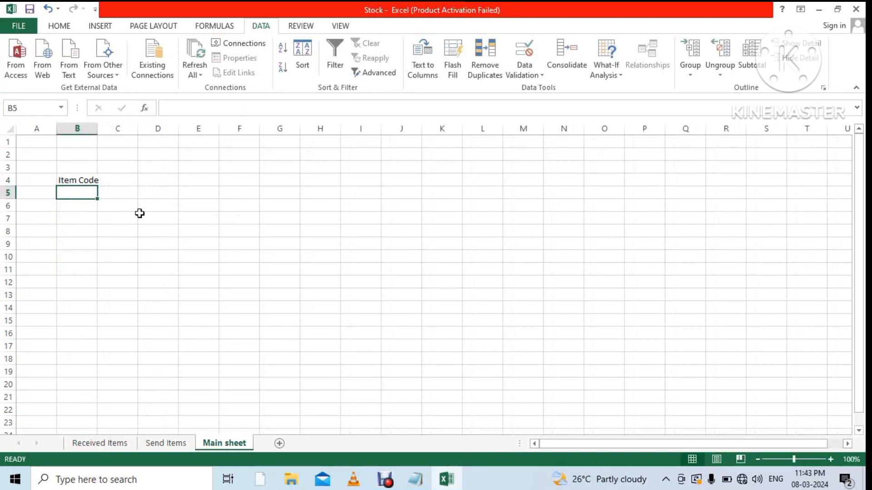
Link Main sheet C4 to the Item Description cell C4 on Received Items.
click(124, 185)
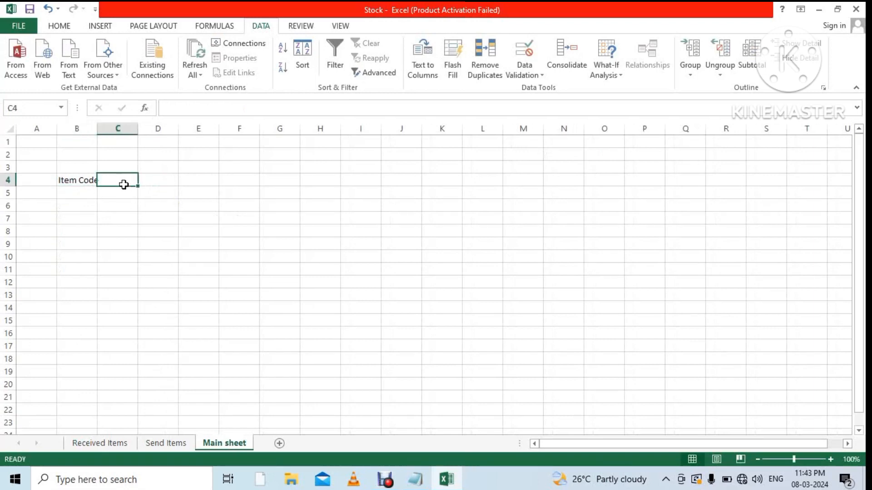
text(=)
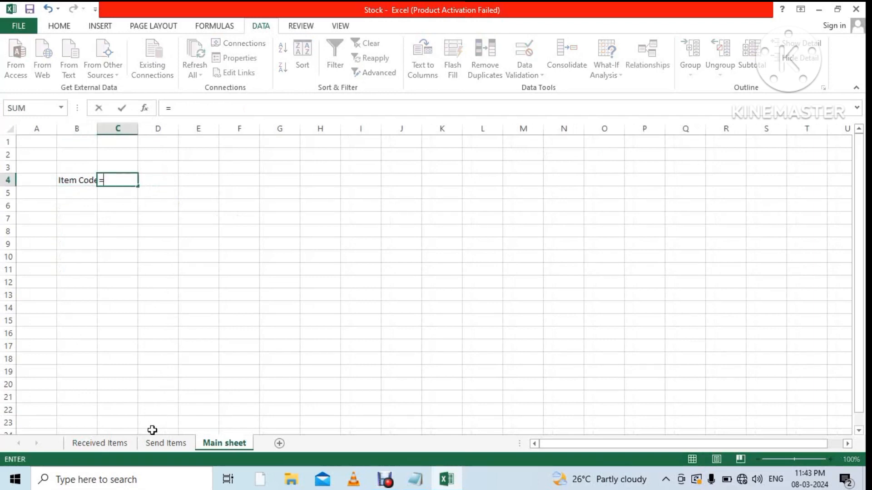
click(131, 444)
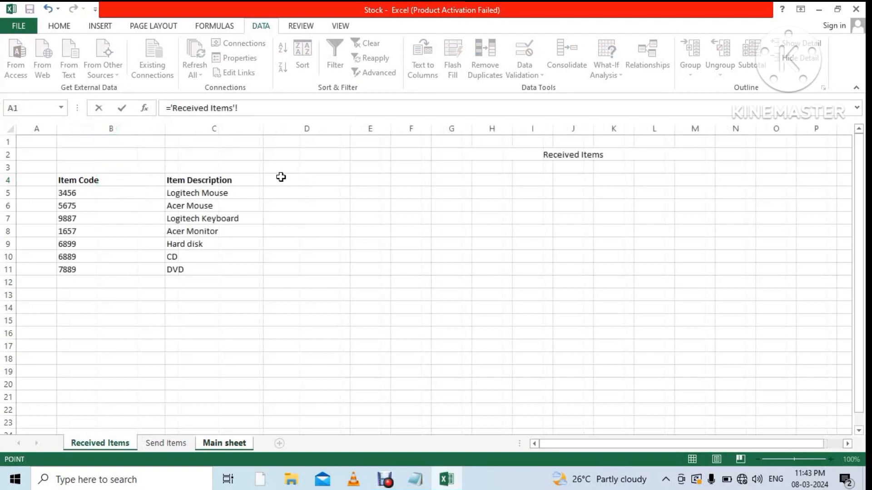
click(246, 177)
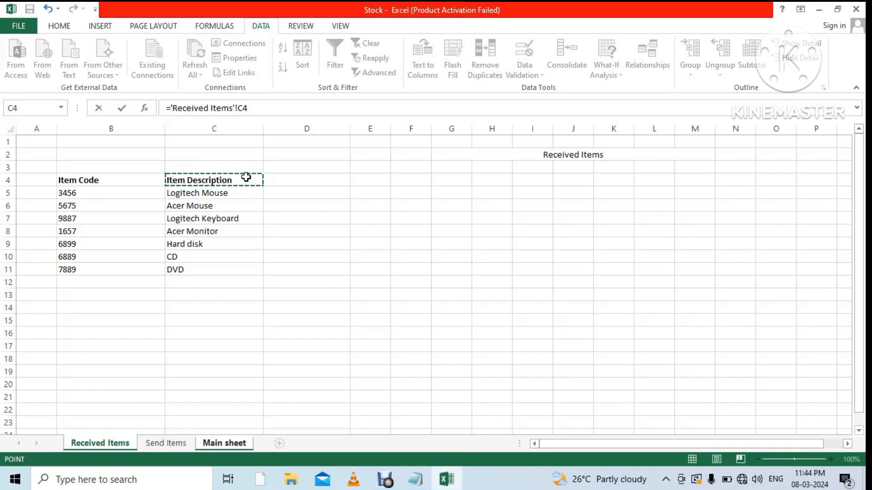
key(Return)
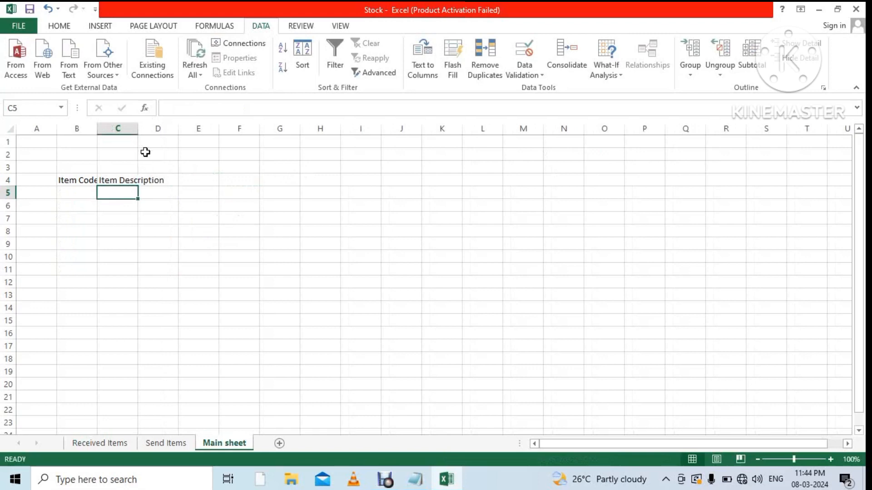
Widen columns B and C on Main sheet to fit Item Code and Item Description.
drag(141, 131, 222, 130)
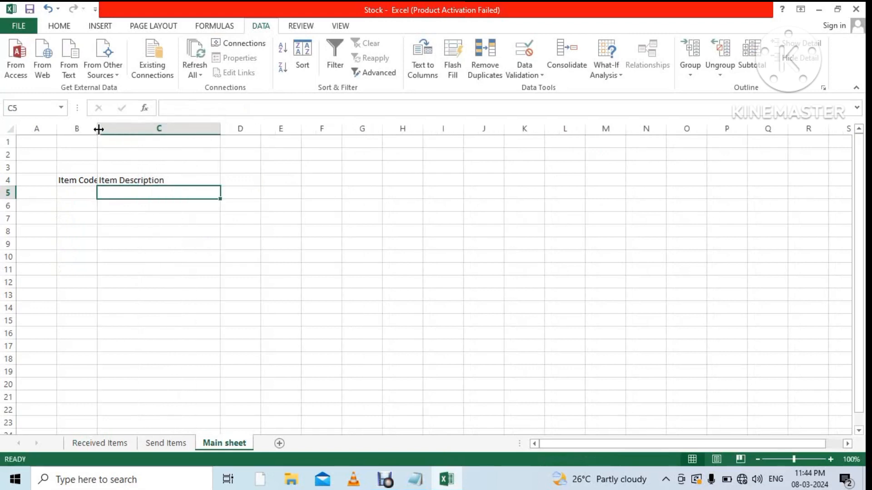
drag(98, 129, 124, 132)
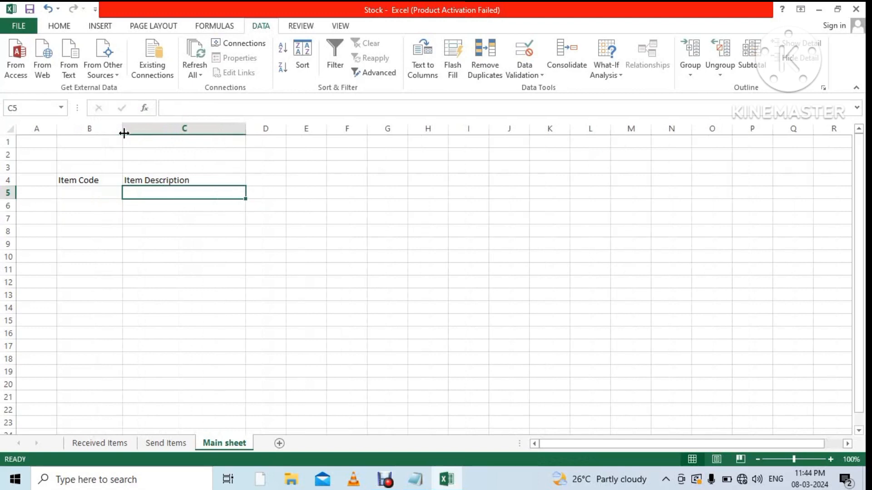
click(306, 238)
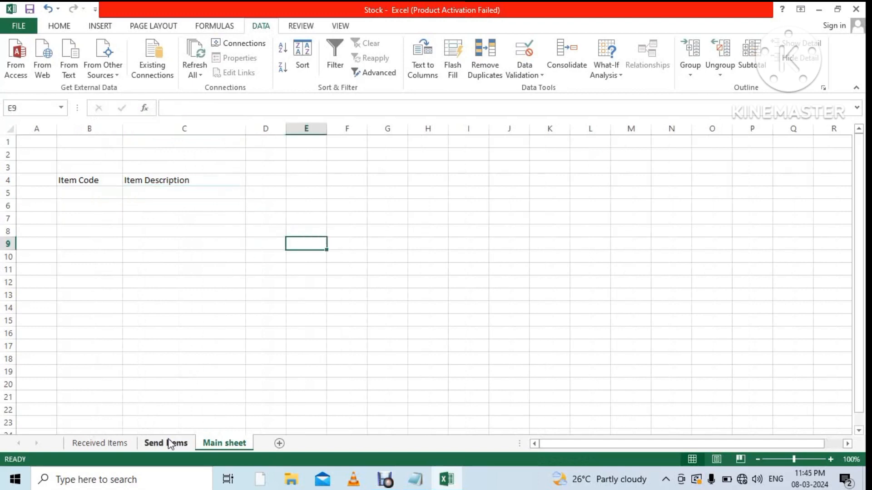
Fill the B4 and C4 link formulas down to rows 15 and 14, then show Received Items.
click(117, 181)
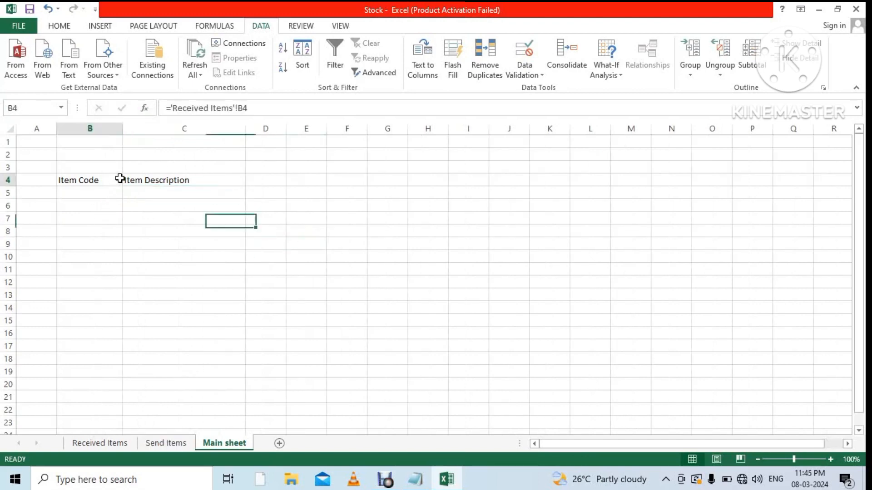
drag(129, 188, 123, 326)
click(191, 178)
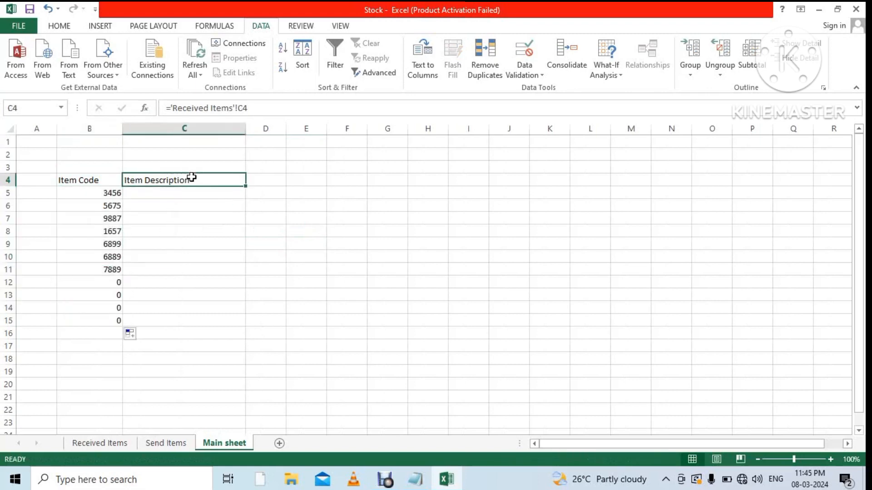
drag(251, 186, 241, 320)
click(347, 336)
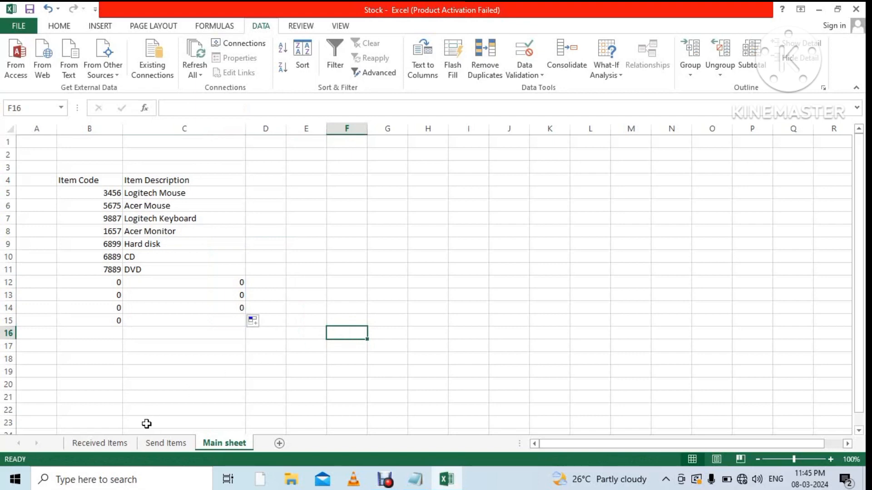
click(113, 443)
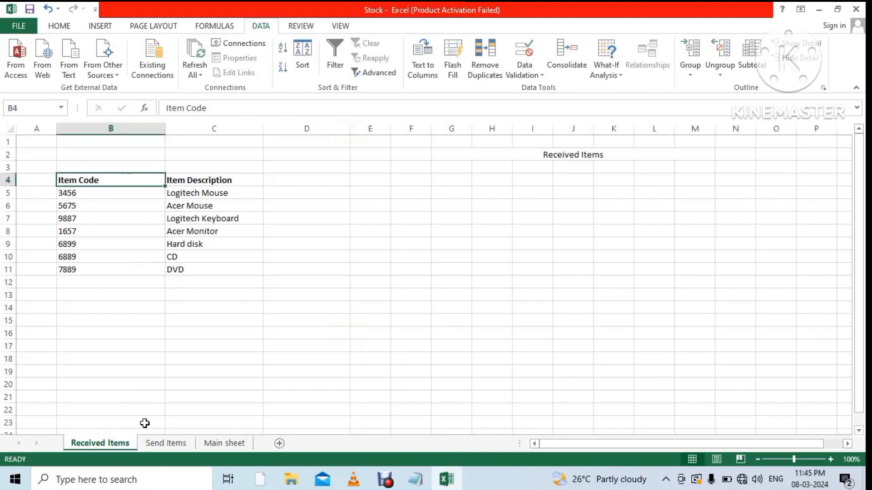
Enter the date 5-3-2024 in D4 of the Received Items sheet.
click(313, 179)
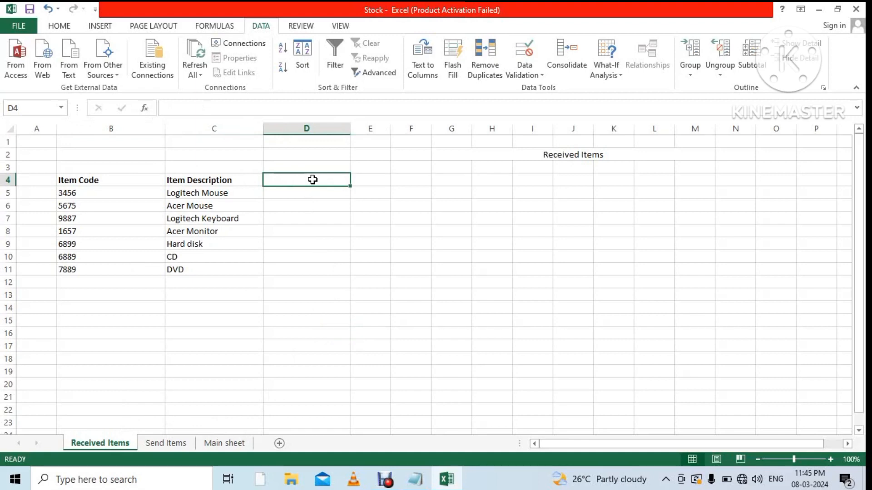
text(5)
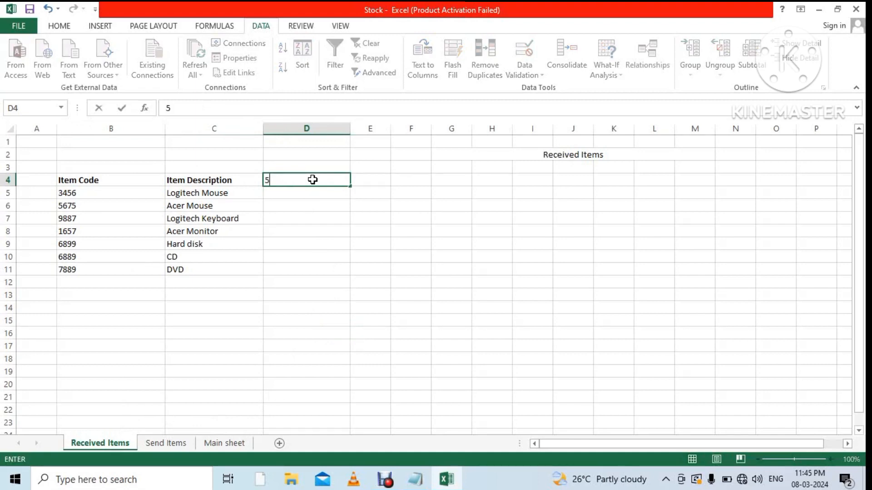
text(-3-2024)
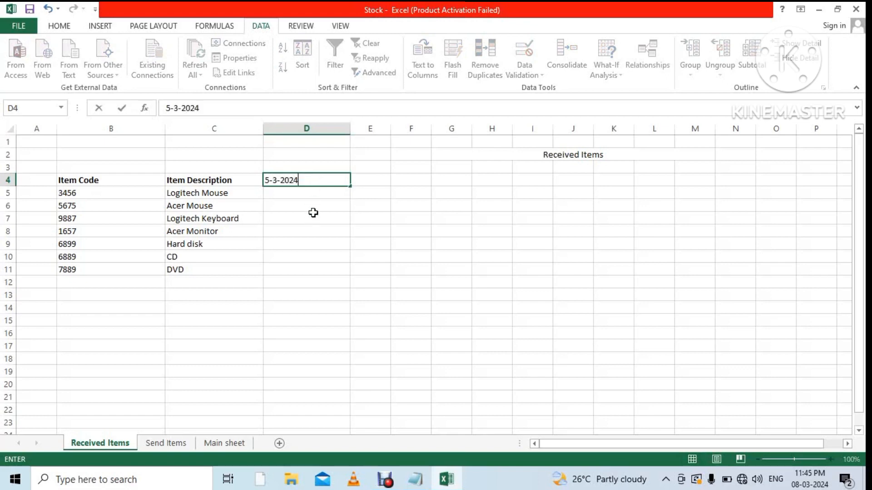
click(317, 194)
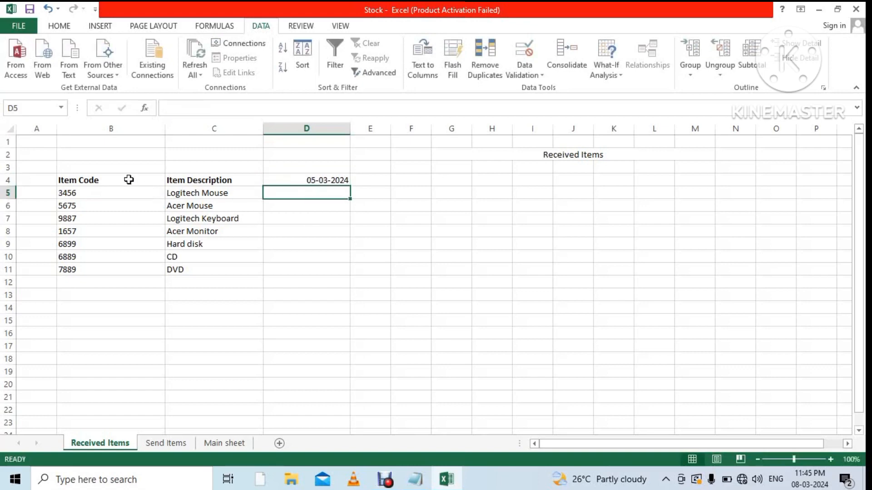
Apply All Borders to the header row and then the whole table B4:M23.
drag(129, 179, 709, 177)
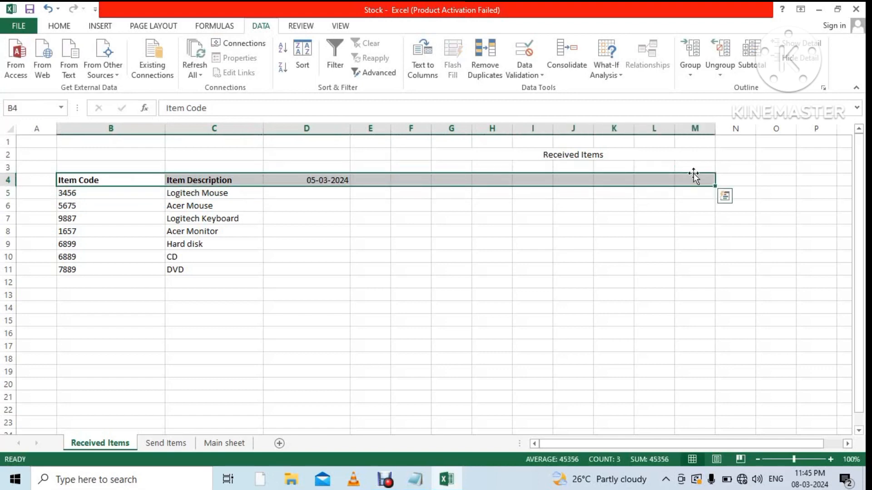
click(64, 27)
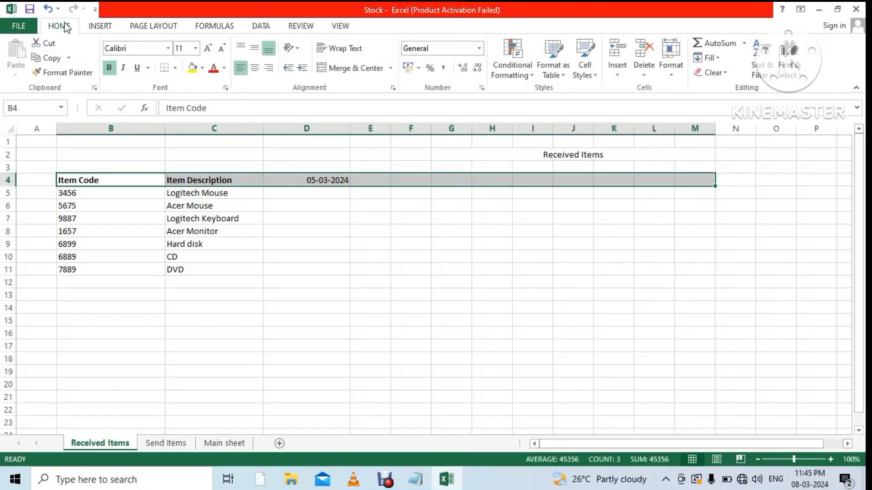
click(175, 68)
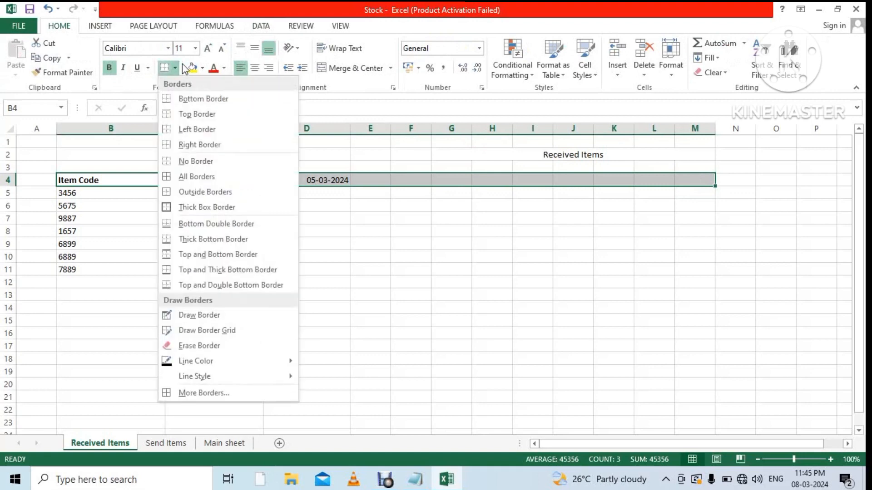
click(196, 179)
click(325, 248)
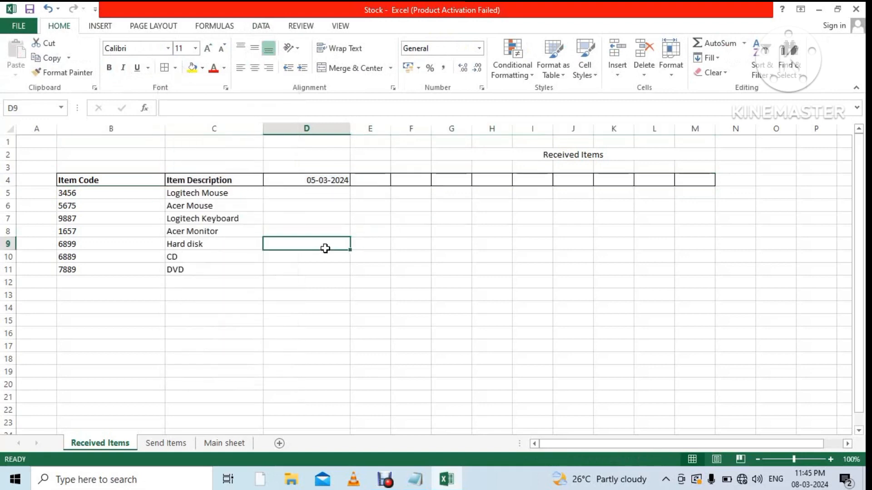
drag(108, 180, 713, 423)
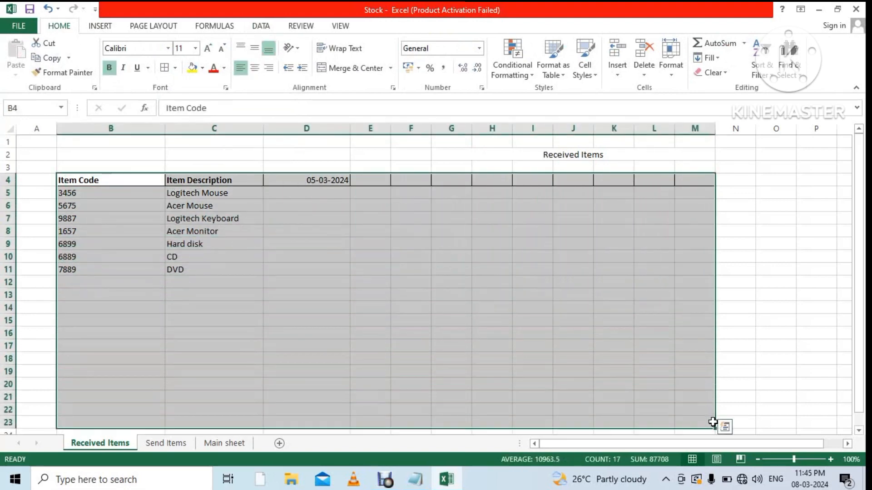
click(164, 69)
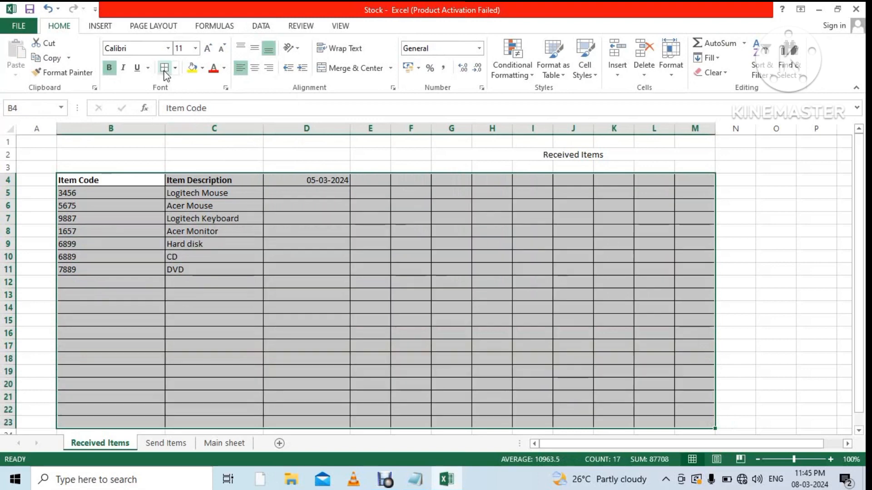
click(299, 298)
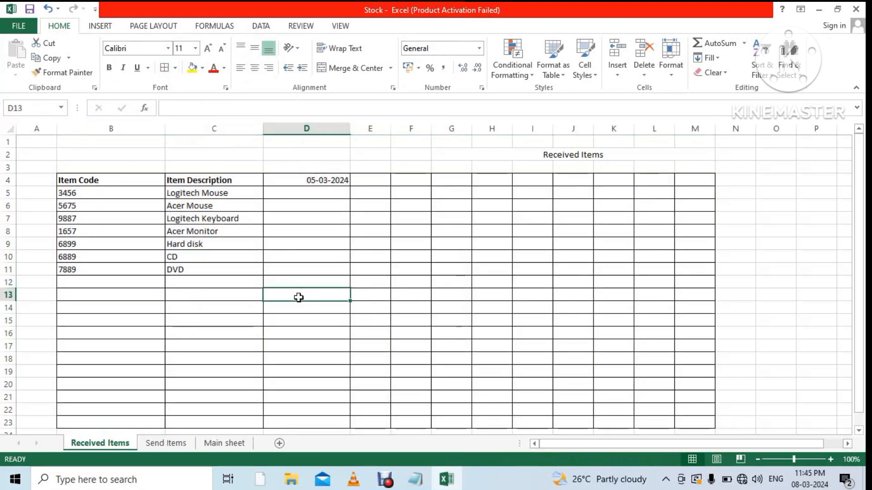
Centre and bold the D4 date heading, then start entering 2 in D5.
click(295, 196)
click(318, 180)
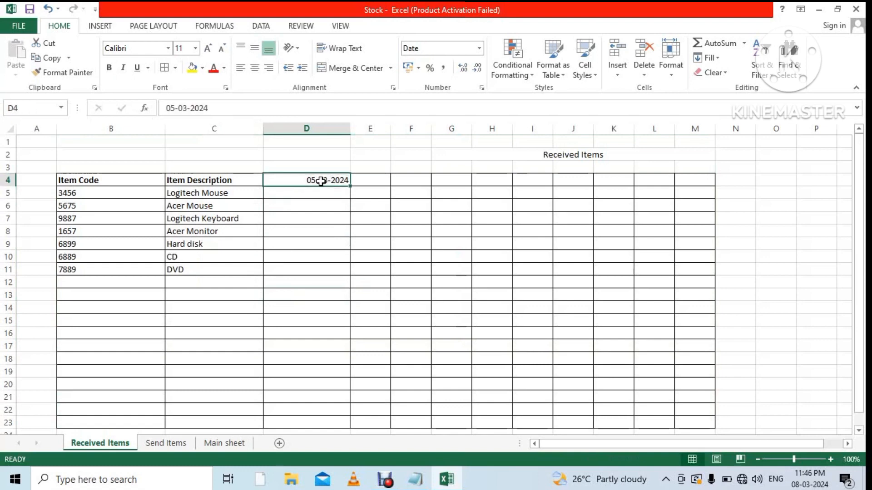
click(254, 68)
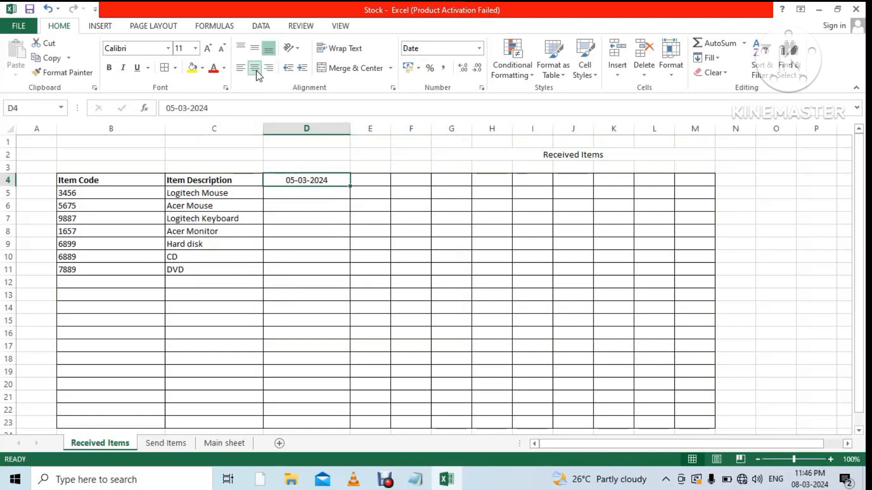
key(ctrl+b)
click(337, 245)
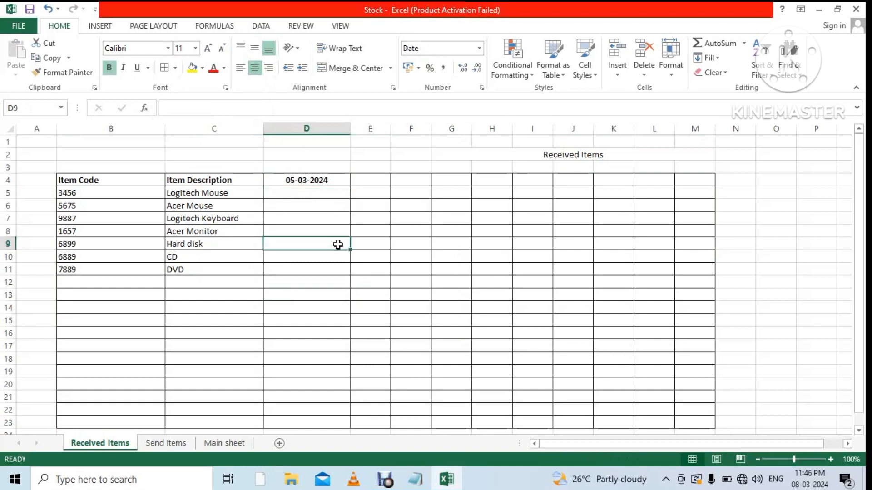
click(306, 193)
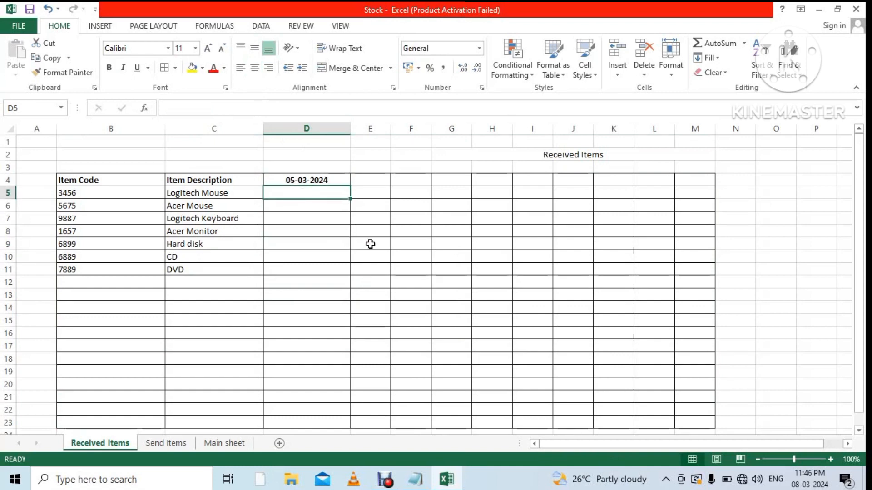
text(2)
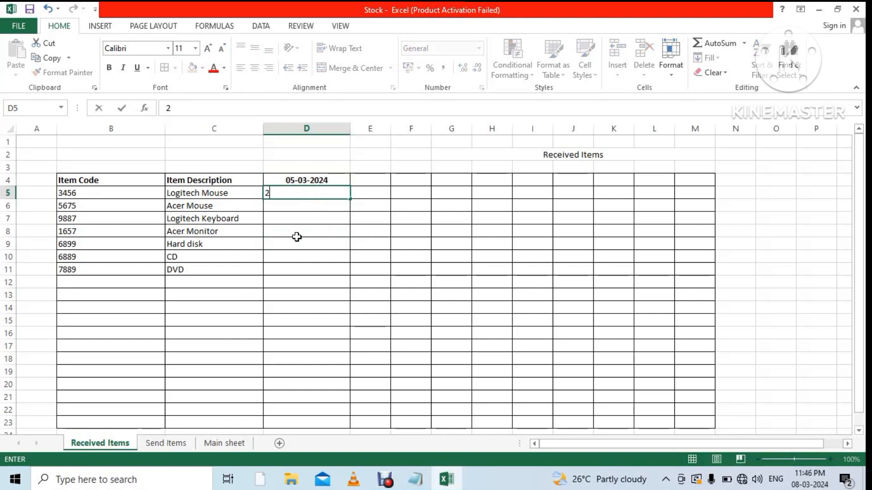
Fill the 05-03-2024 quantities in D5:D11: 2, 0, 7, 15, 6, 30 and 10.
click(298, 220)
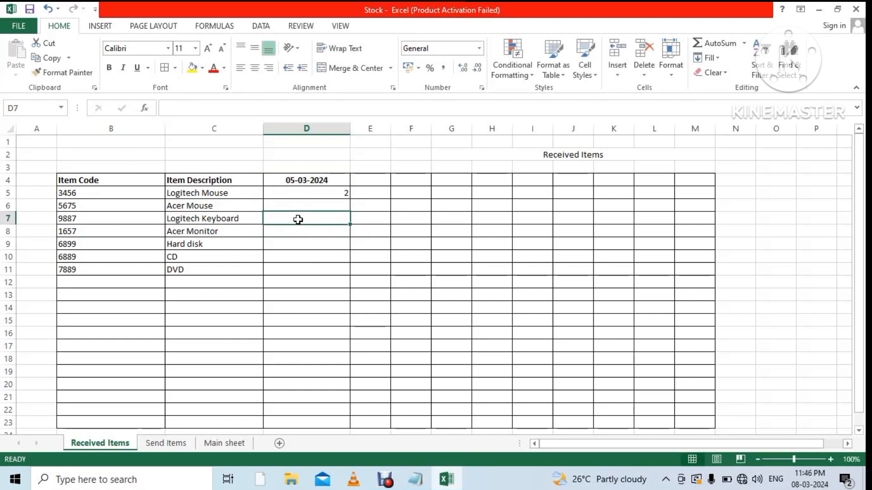
text(7)
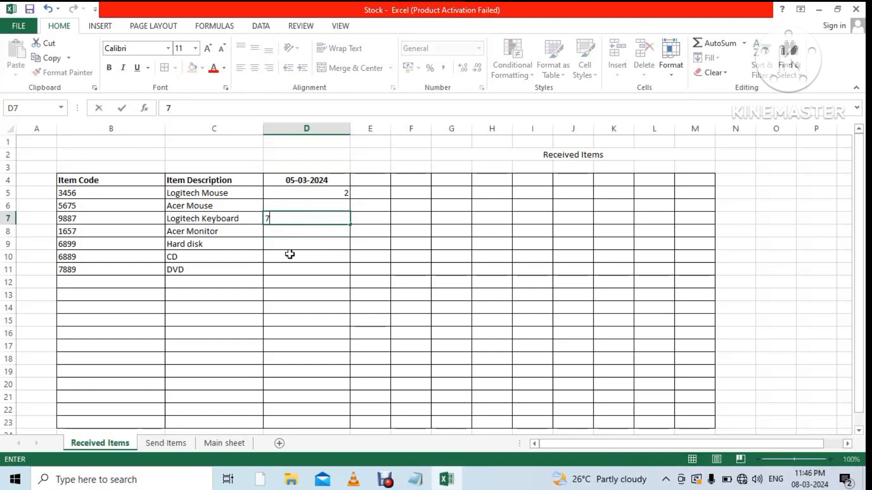
click(295, 239)
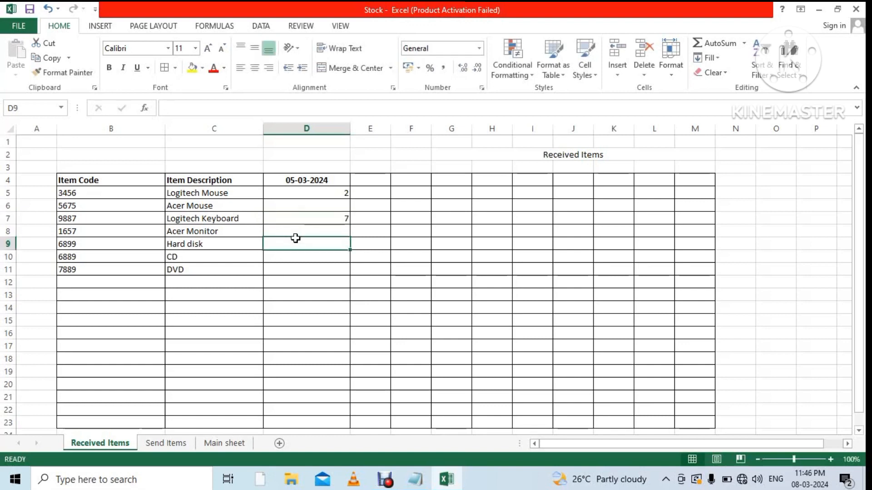
text(6)
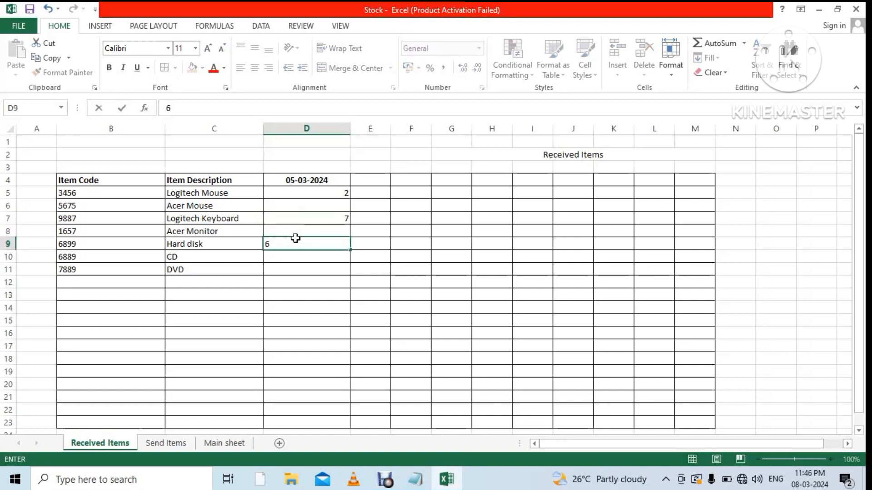
click(298, 271)
text(10)
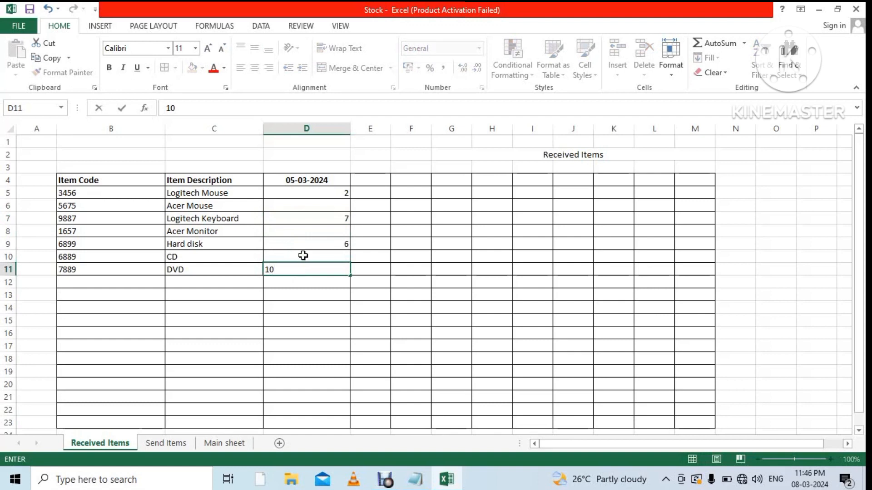
click(303, 255)
text(30)
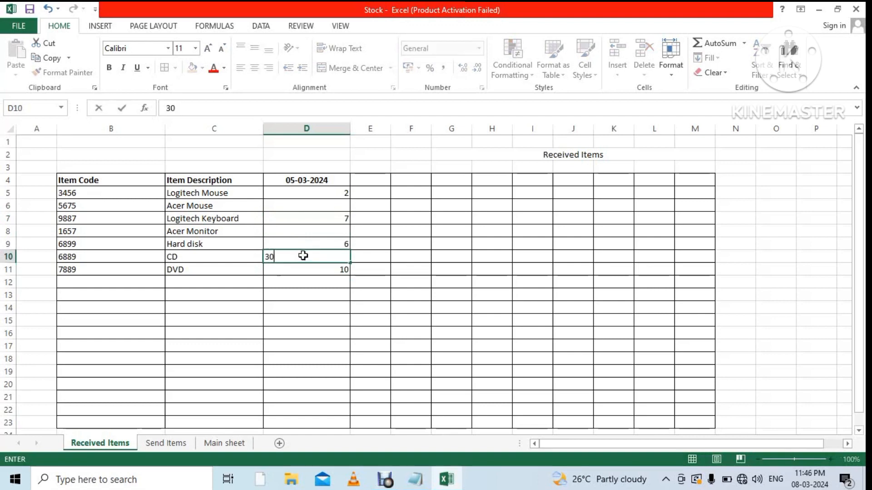
click(406, 290)
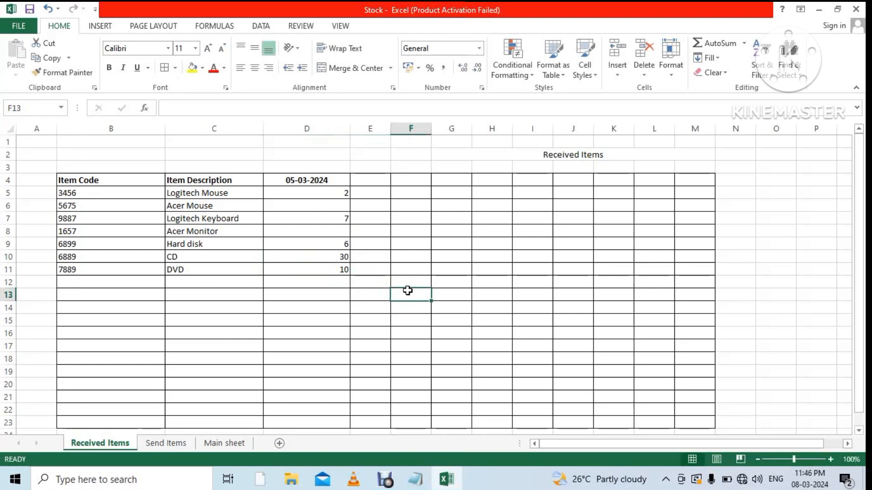
click(347, 202)
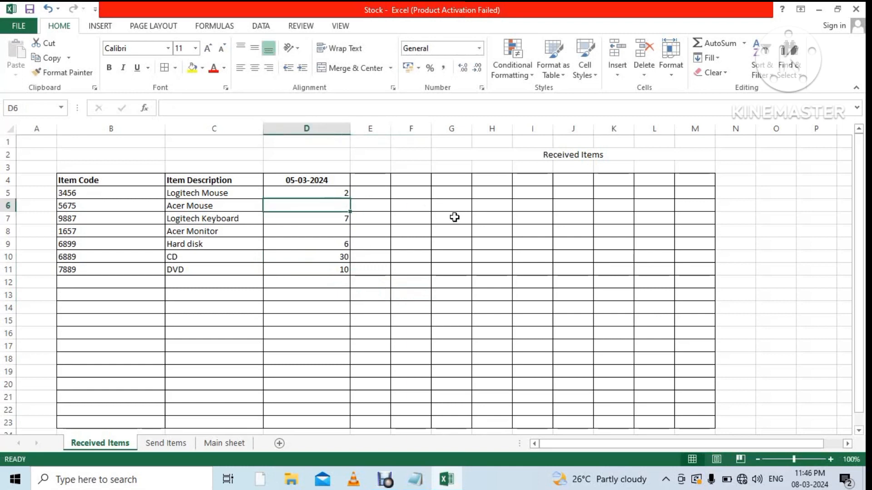
text(0)
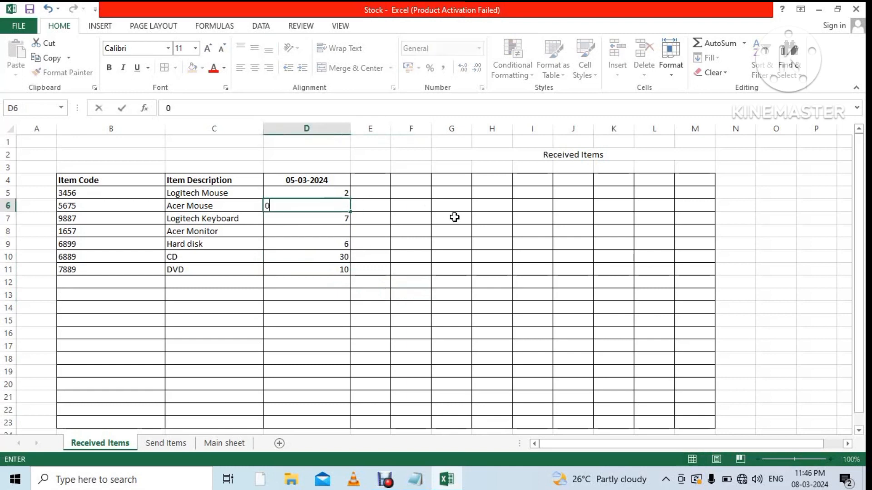
click(342, 235)
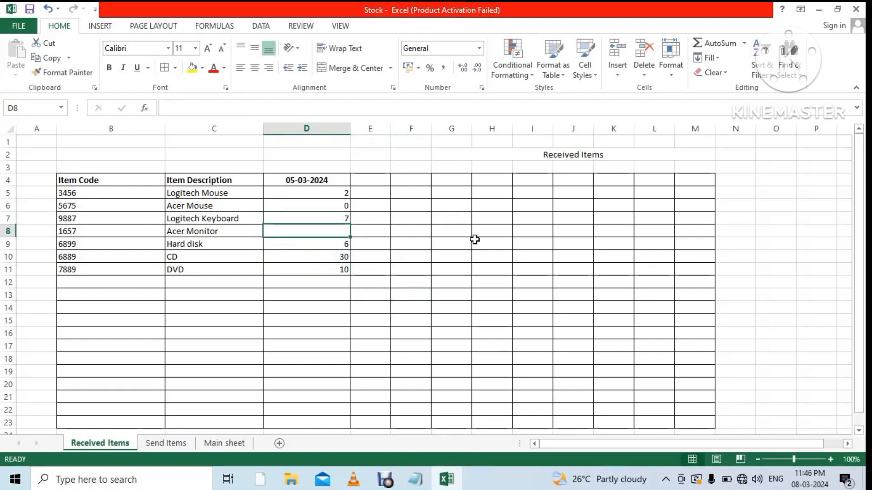
text(15)
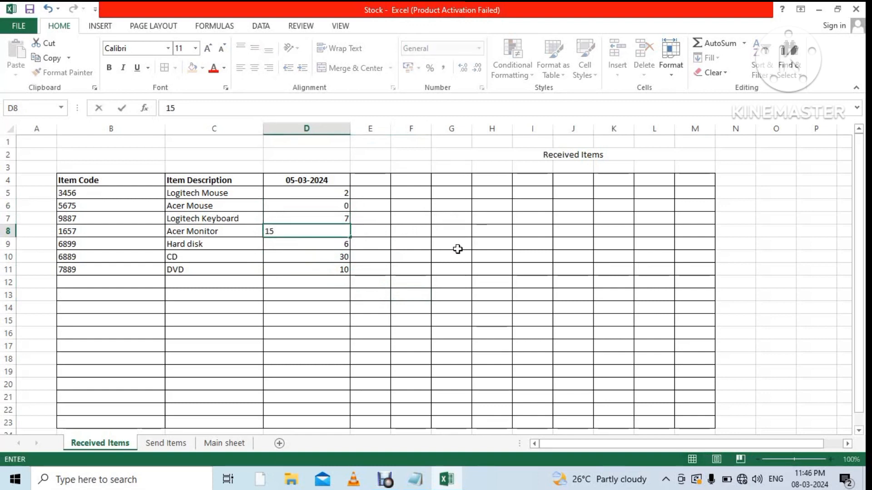
click(416, 335)
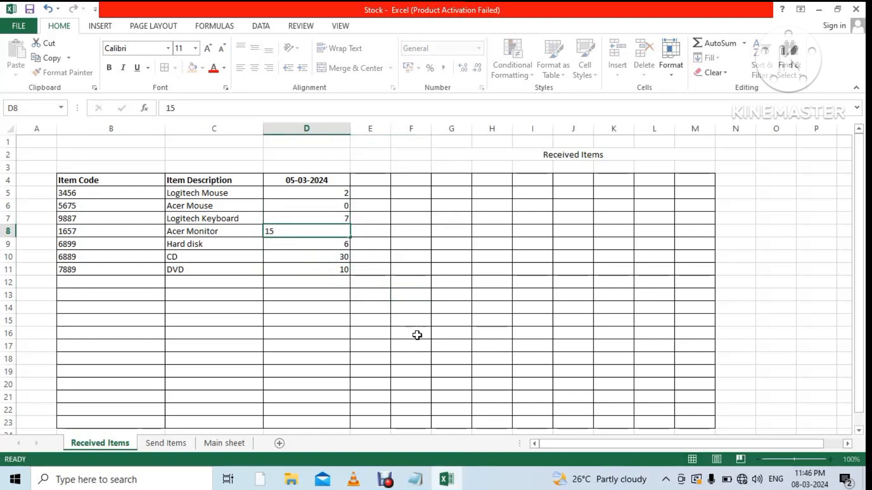
click(365, 178)
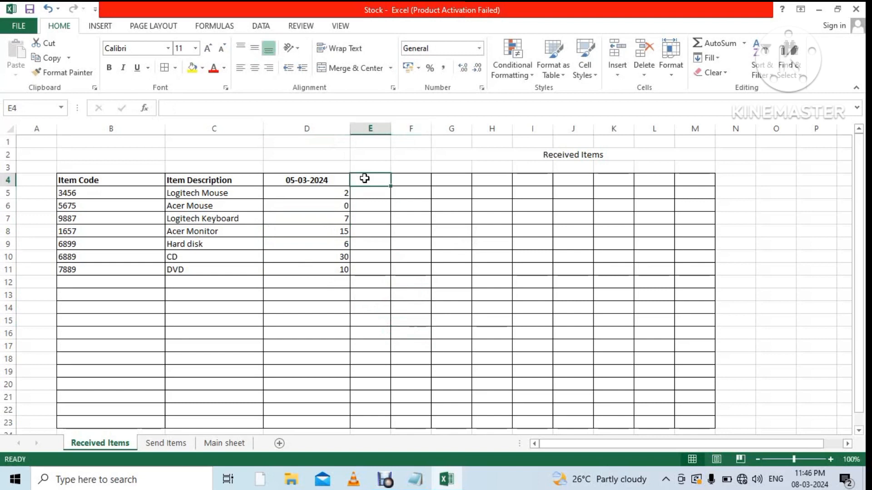
Head column E with the date 07-03-2024.
text(7-0)
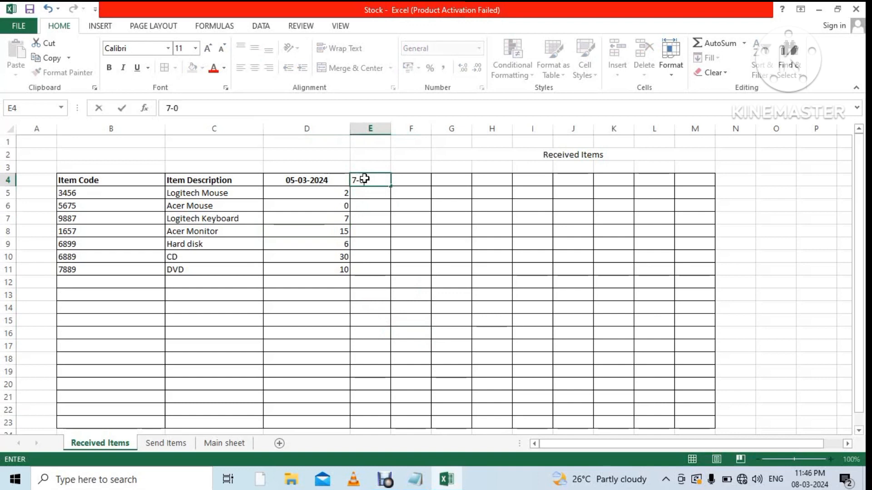
text(3-2024)
click(368, 194)
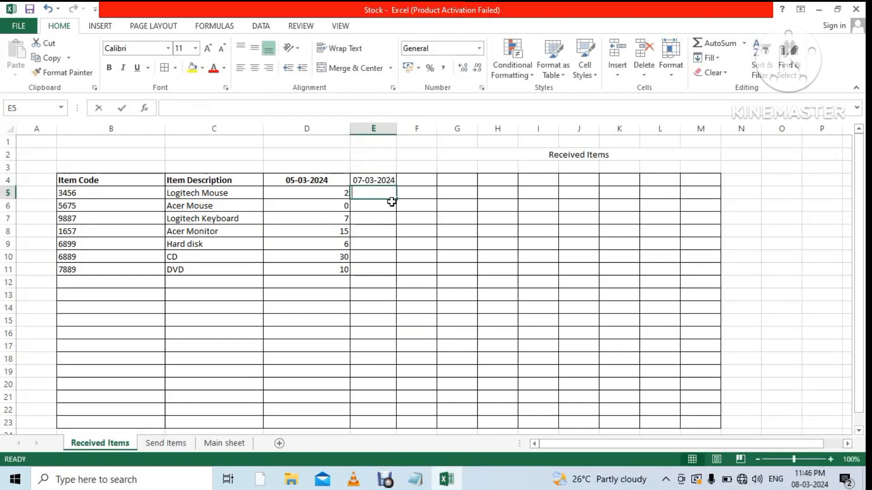
Enter the 07-03-2024 quantities 5, 10, 5, 4, 8, 19 and 25 in E5:E11.
text(5)
click(386, 205)
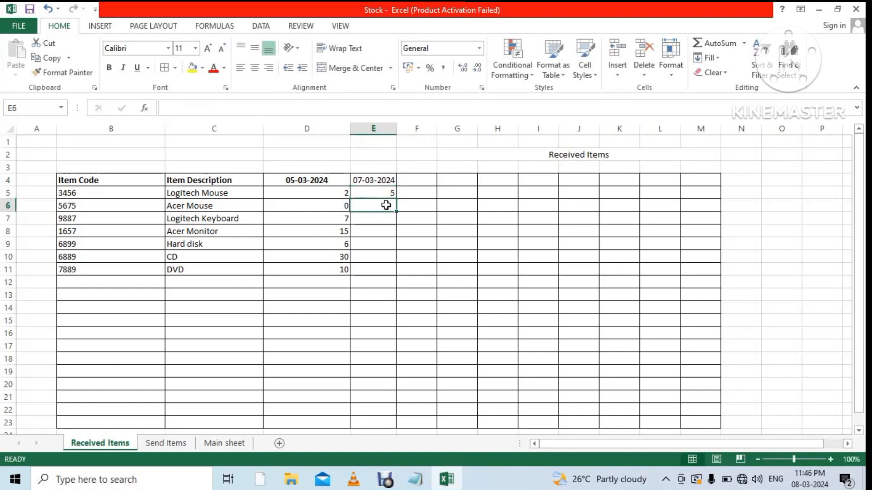
text(10)
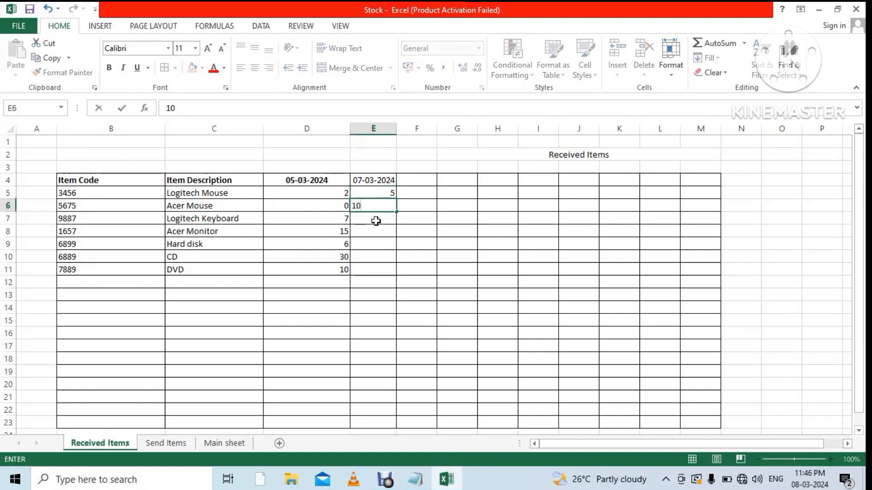
click(376, 220)
text(5)
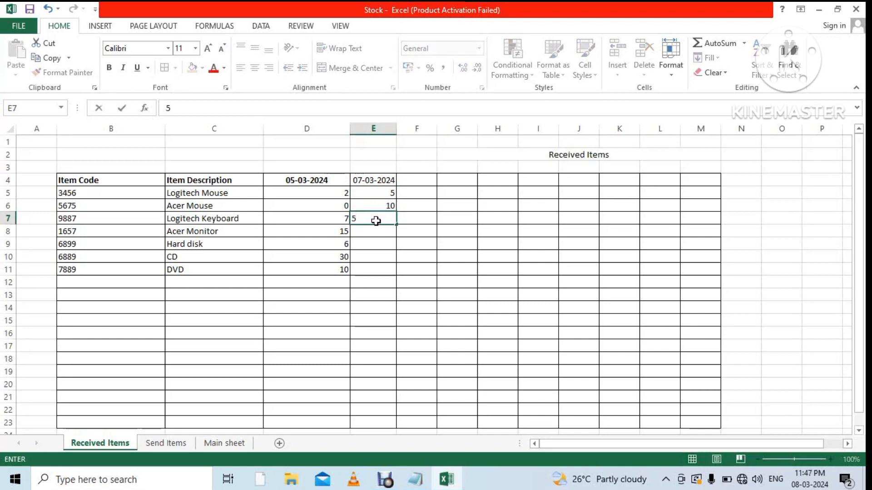
click(380, 231)
text(4)
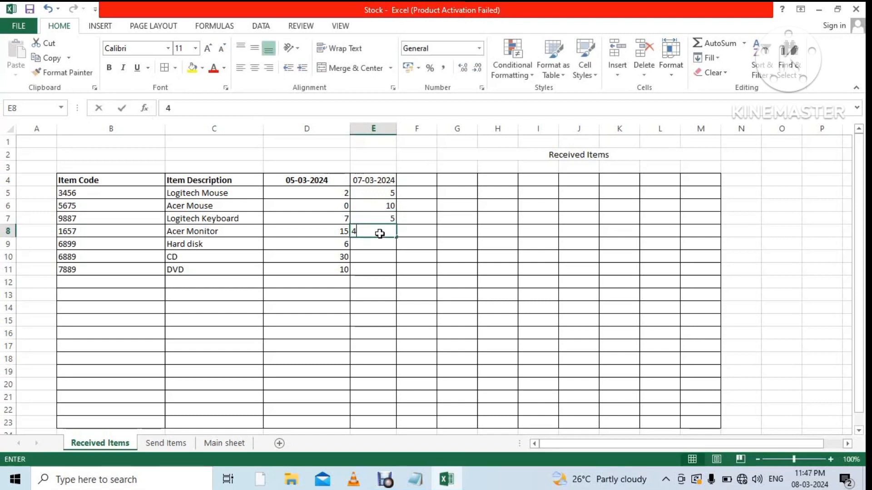
click(383, 244)
text(8)
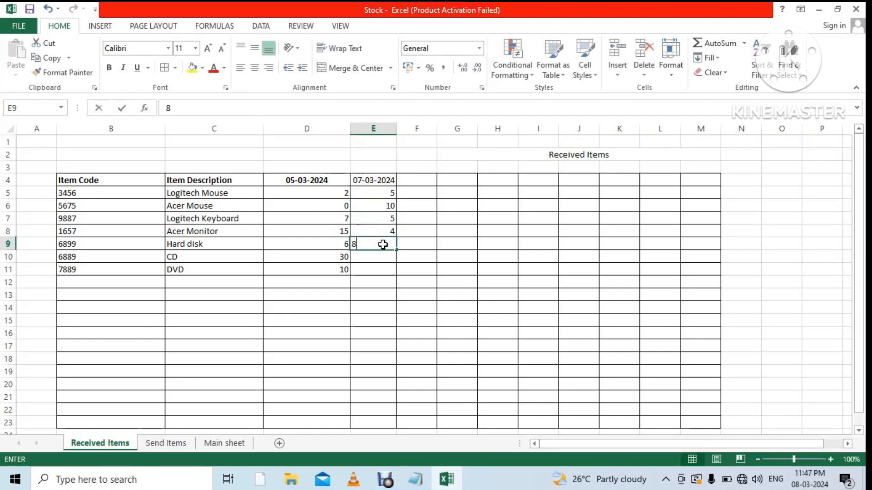
click(385, 262)
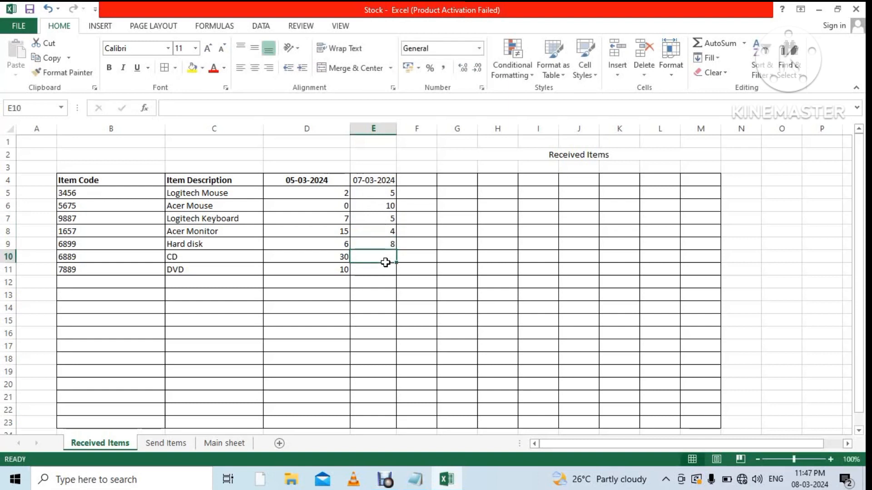
text(19)
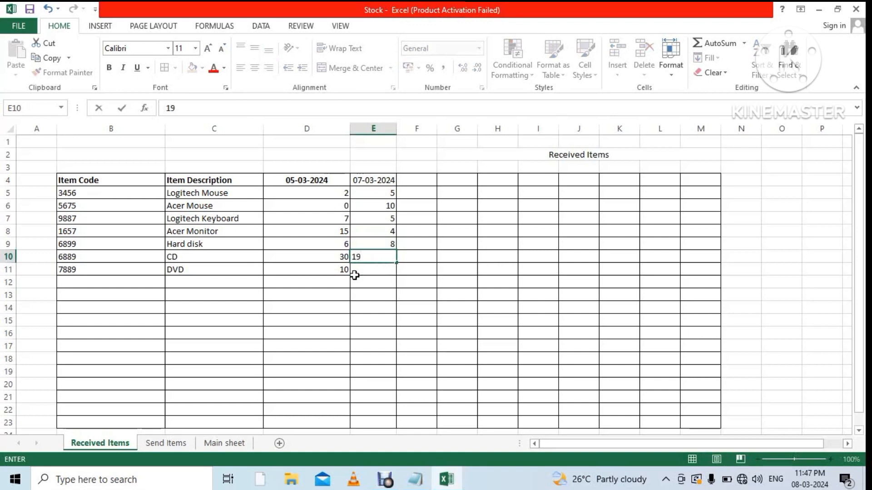
click(385, 272)
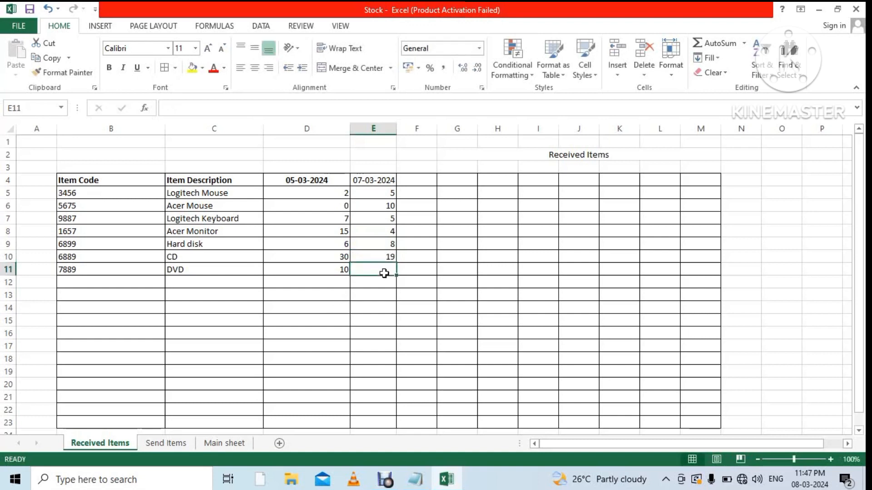
text(25)
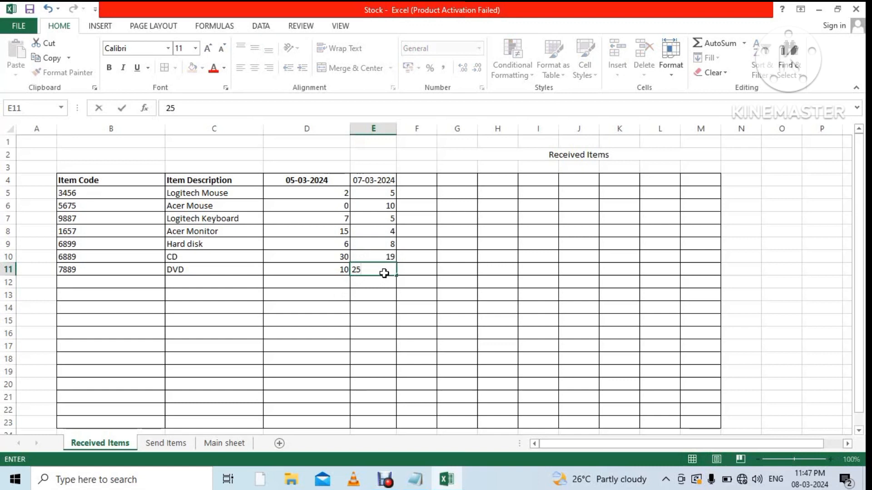
click(485, 297)
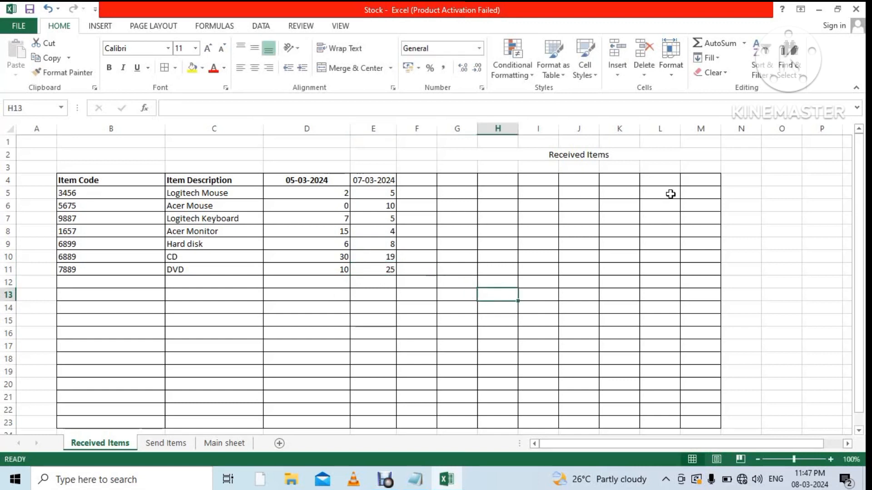
Head M4 'Total' and give M5 the AutoSum formula =SUM(D5:L5), showing 7.
click(706, 182)
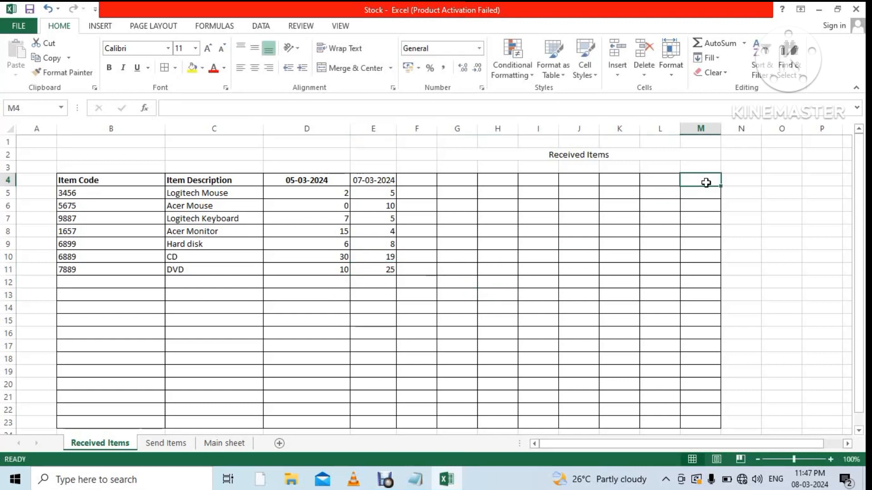
text(T)
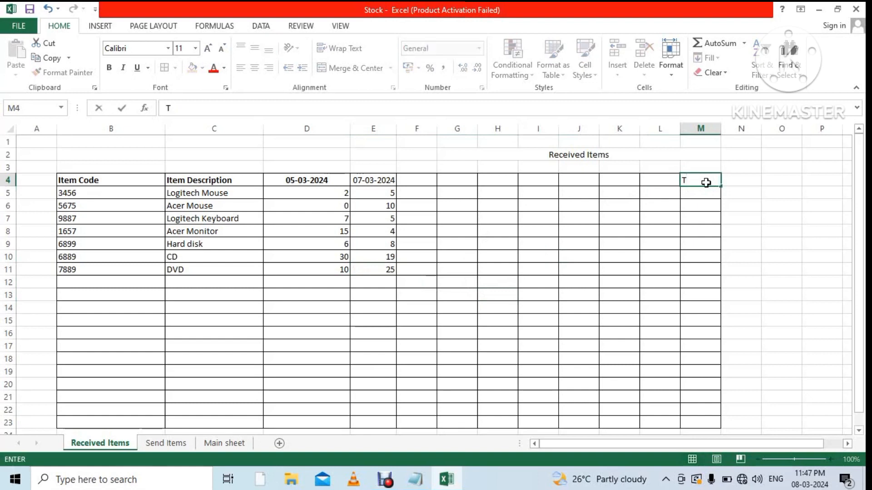
text(o)
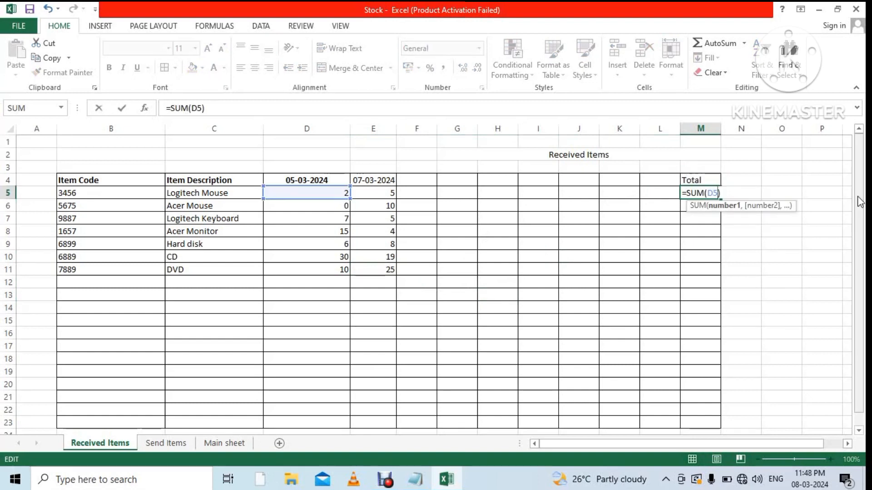
key(BackSpace)
key(BackSpace)
key(BackSpace)
key(BackSpace)
key(BackSpace)
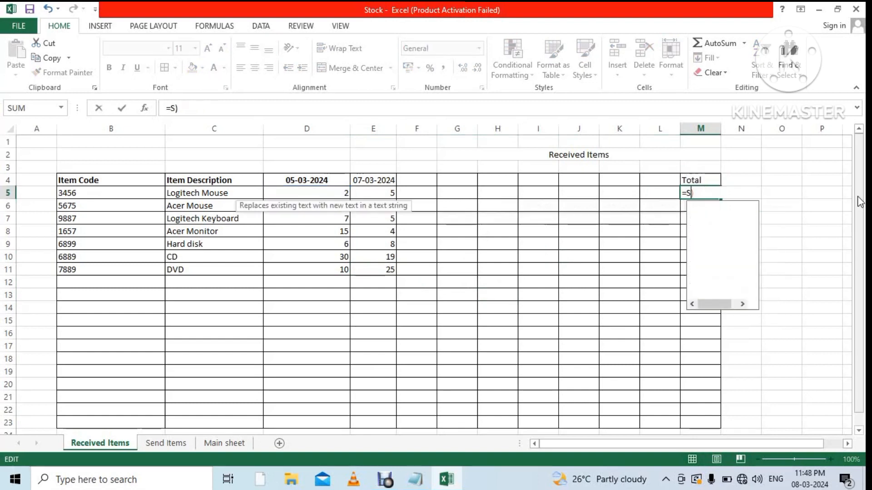
key(BackSpace)
key(BackSpace)
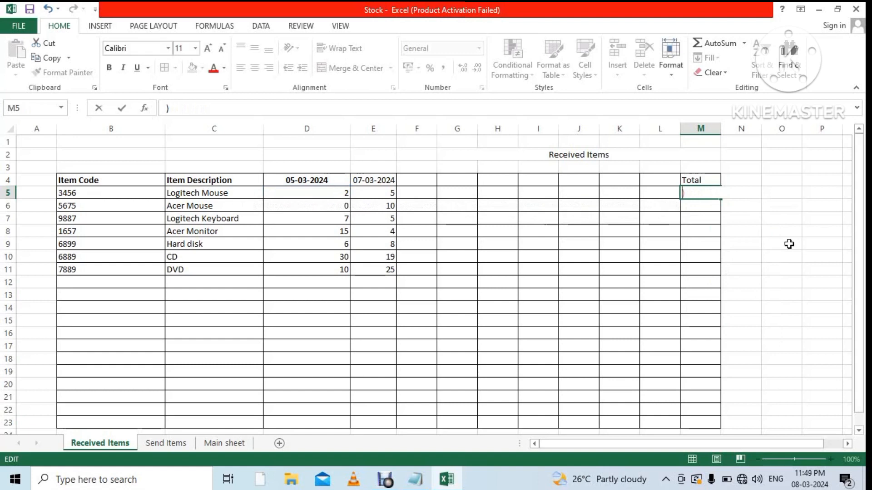
click(788, 244)
click(700, 189)
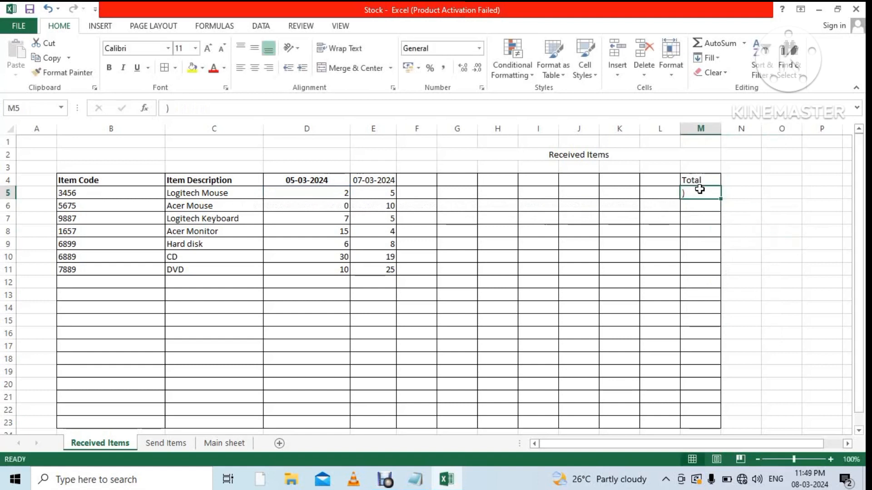
click(744, 43)
click(742, 59)
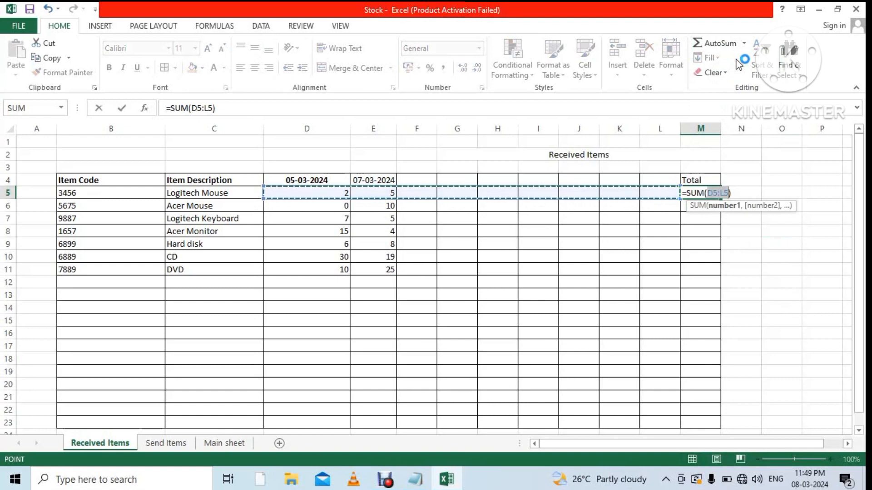
key(Return)
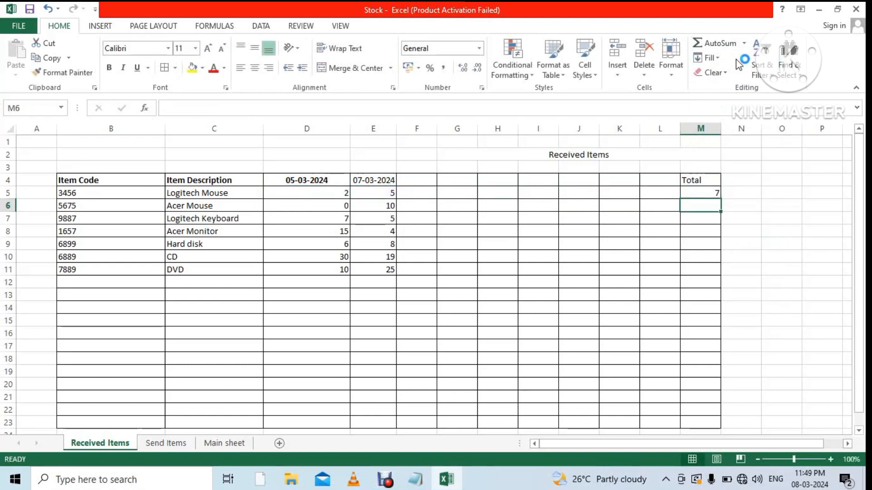
click(709, 190)
Centre the Total column M both vertically and horizontally.
click(702, 127)
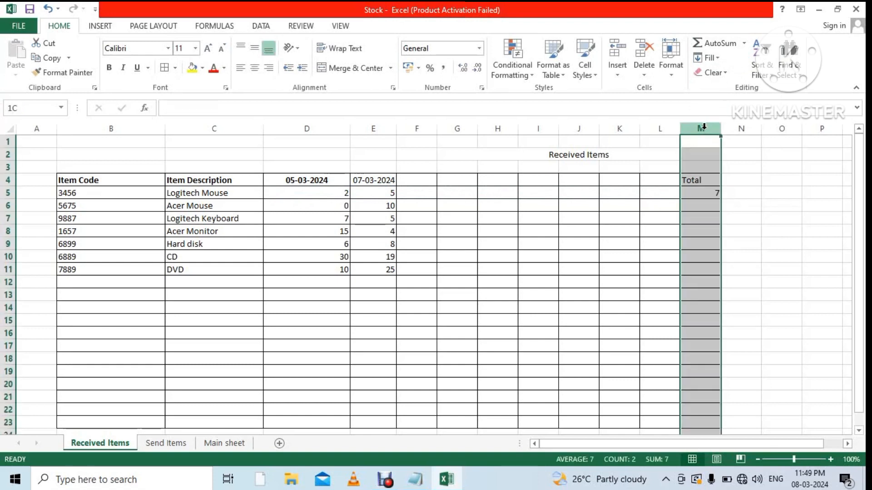
click(259, 51)
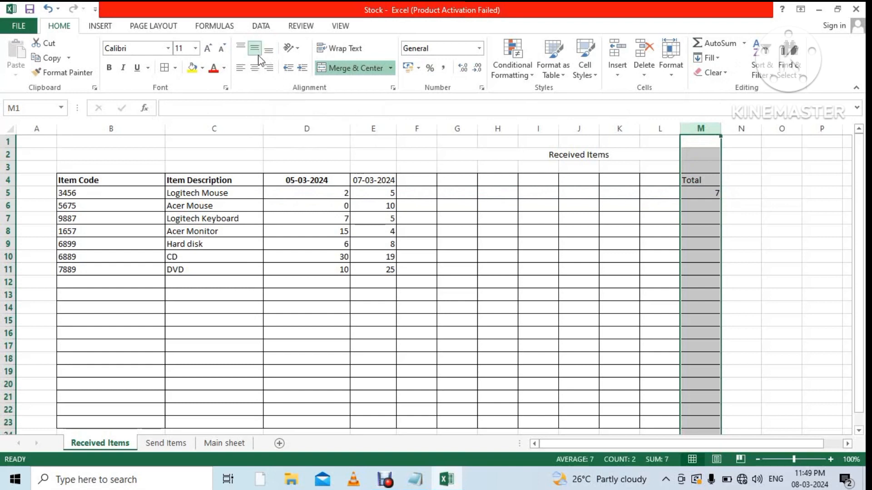
click(254, 68)
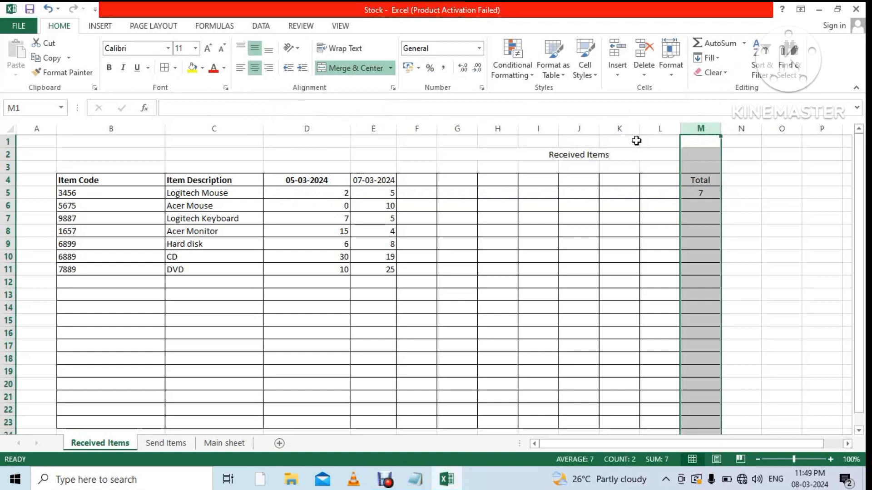
Fill M5's SUM formula down to row 12, giving totals 7, 10, 12, 19, 14, 49, 35.
click(708, 182)
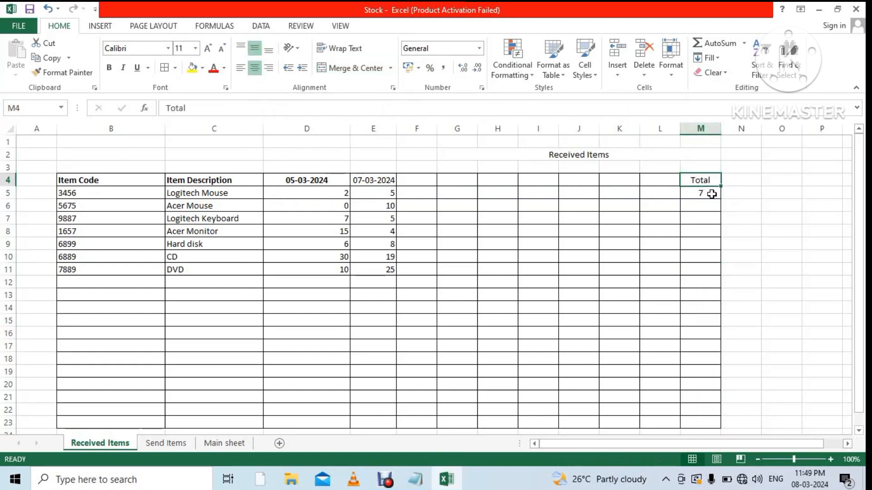
click(711, 193)
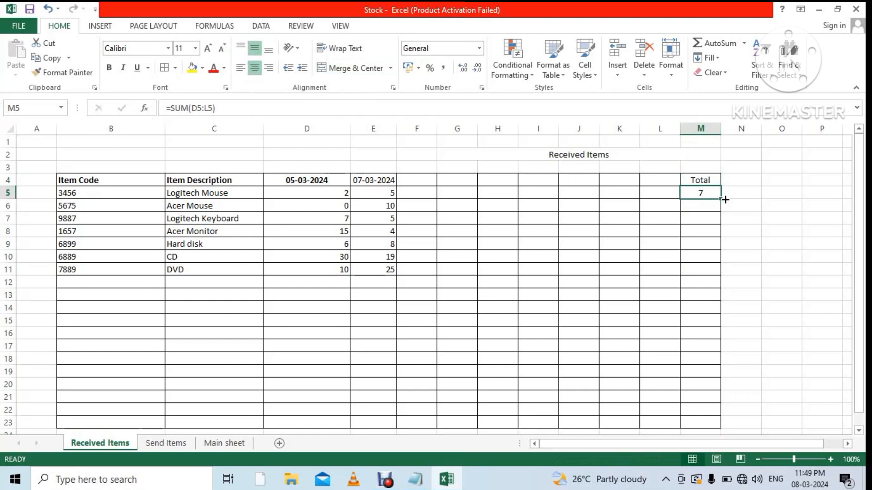
drag(721, 199, 727, 285)
click(795, 309)
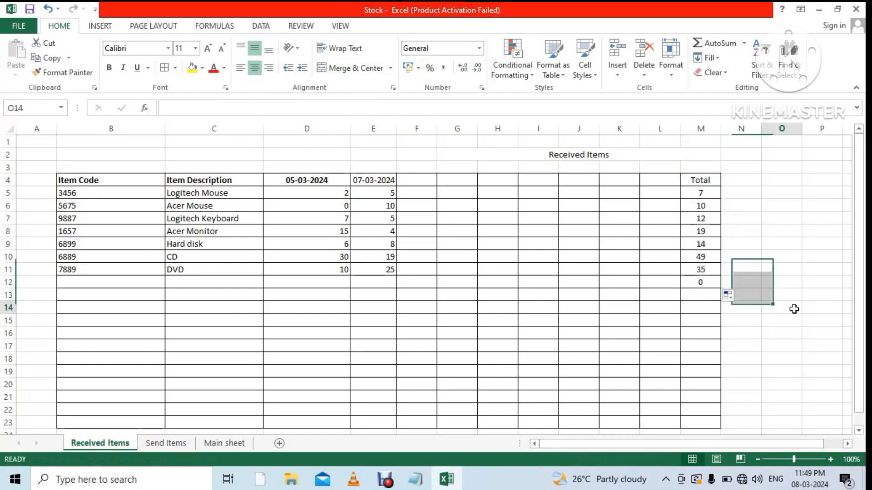
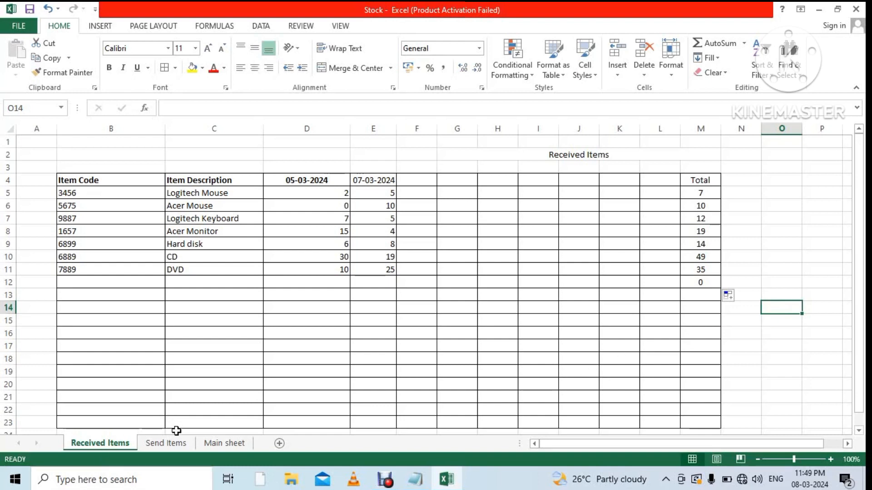
On the Send Items sheet, enter the date 06-03-2024 as the D4 header.
click(171, 444)
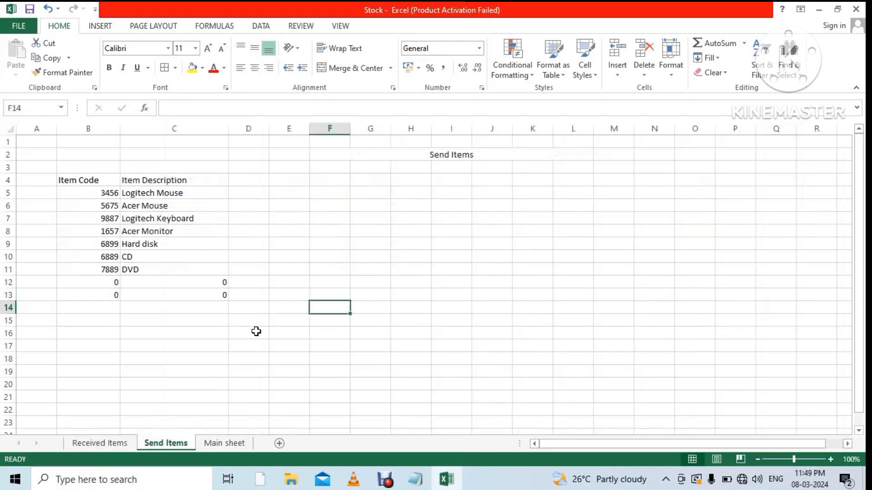
click(250, 184)
text(6-3-)
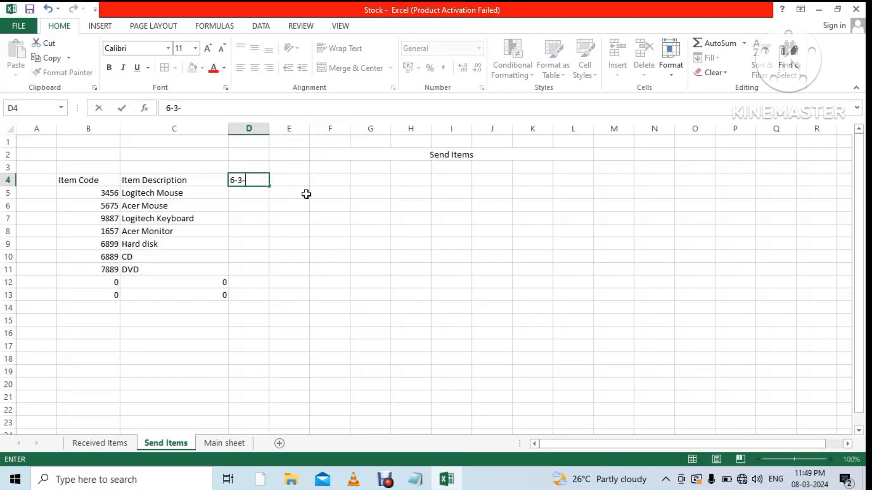
text(2024)
click(294, 213)
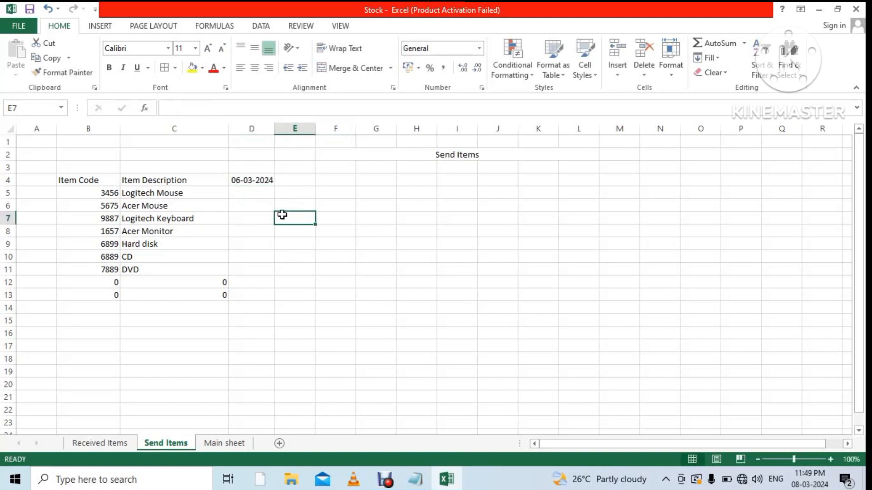
Enter send quantities 2, 1, 5, 3, 1, 10, 10 in D5:D11.
click(254, 197)
text(2)
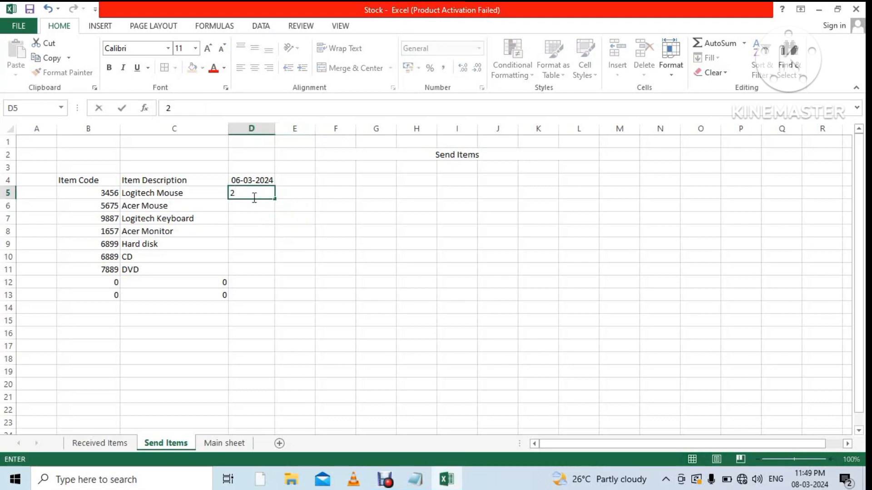
click(254, 205)
text(1)
click(253, 221)
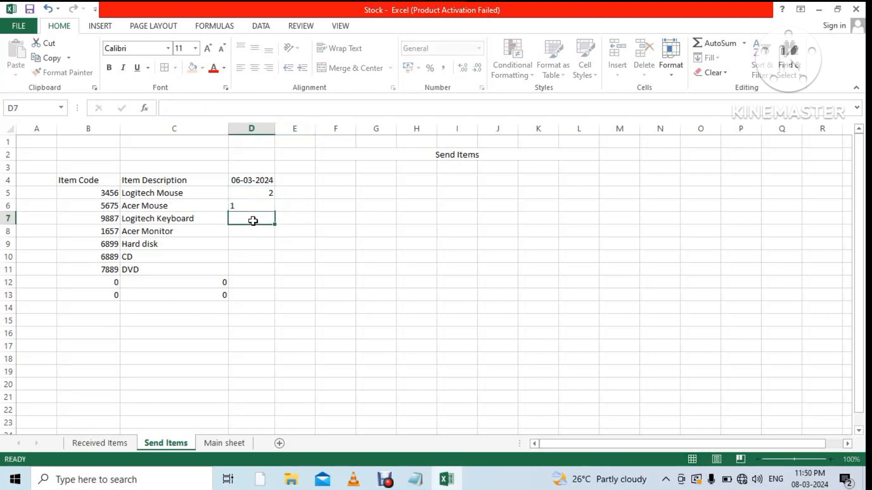
text(5)
click(253, 231)
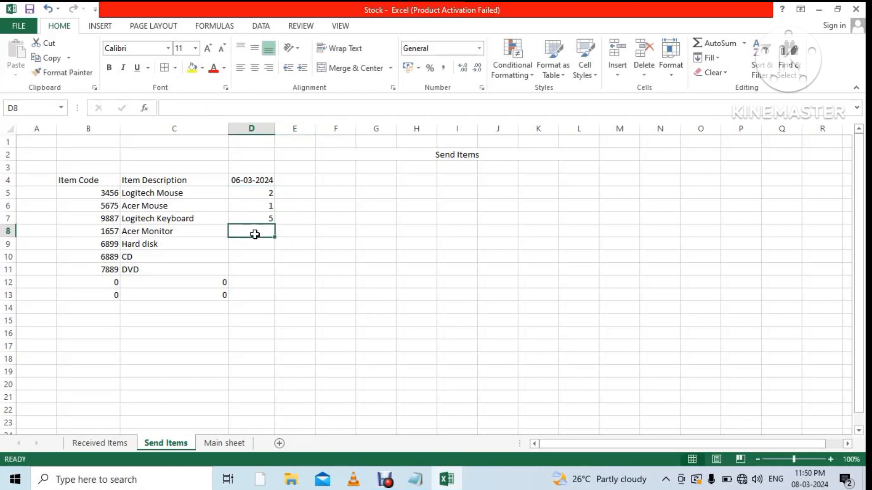
text(3)
click(263, 249)
text(1)
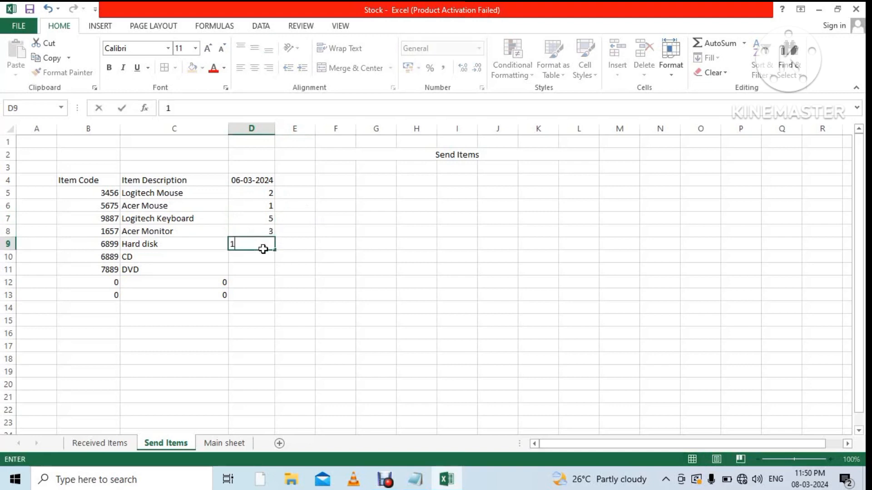
click(266, 256)
text(10)
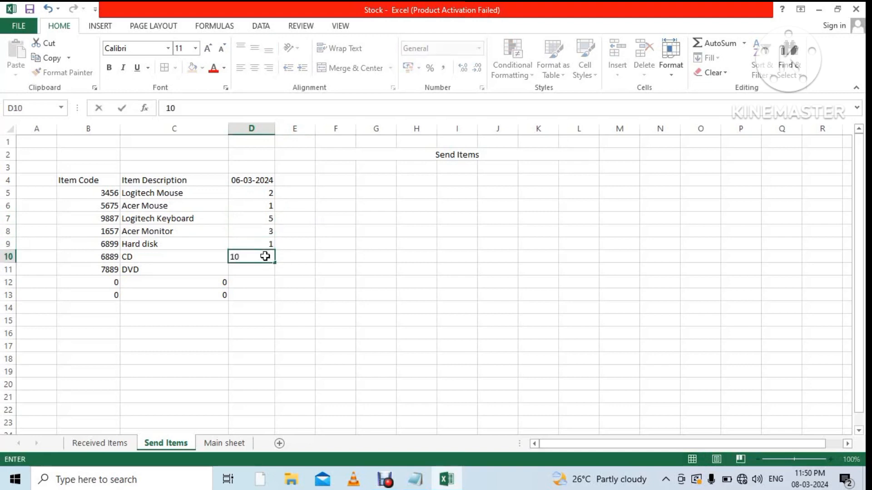
click(261, 276)
text(10)
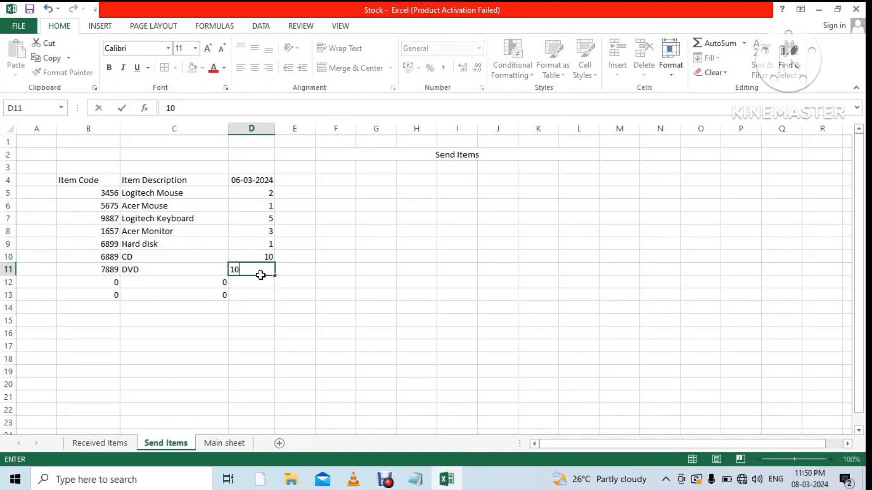
click(322, 282)
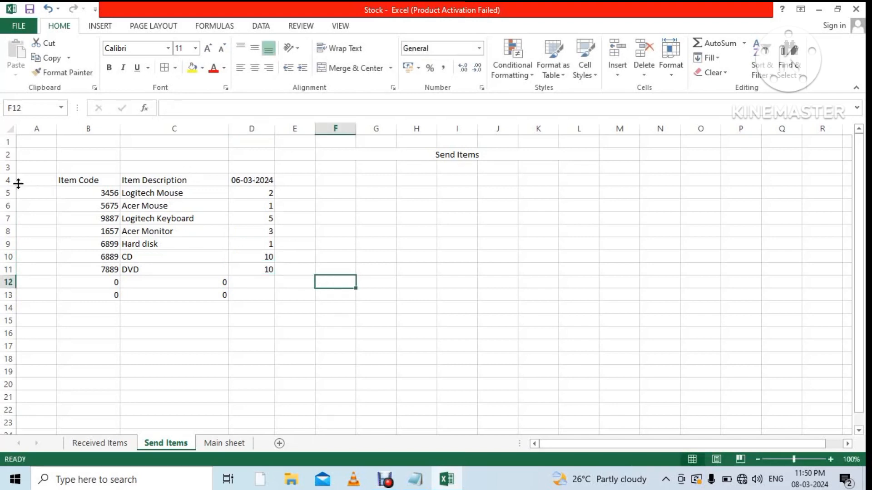
Make header row 4 taller and middle-align headers B4:D4.
drag(15, 186, 11, 204)
drag(62, 197, 239, 205)
click(257, 50)
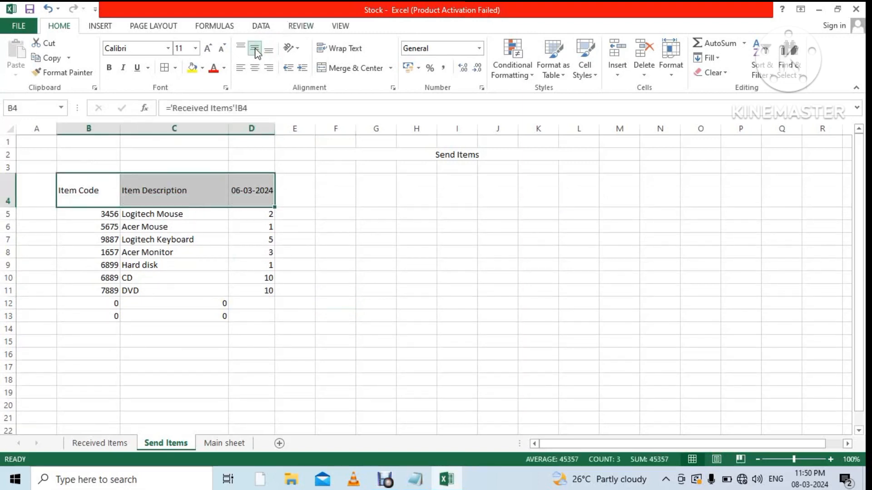
Add a second line 'Sathya-Kovai' to the 06-03-2024 header in D4.
click(251, 180)
double_click(248, 180)
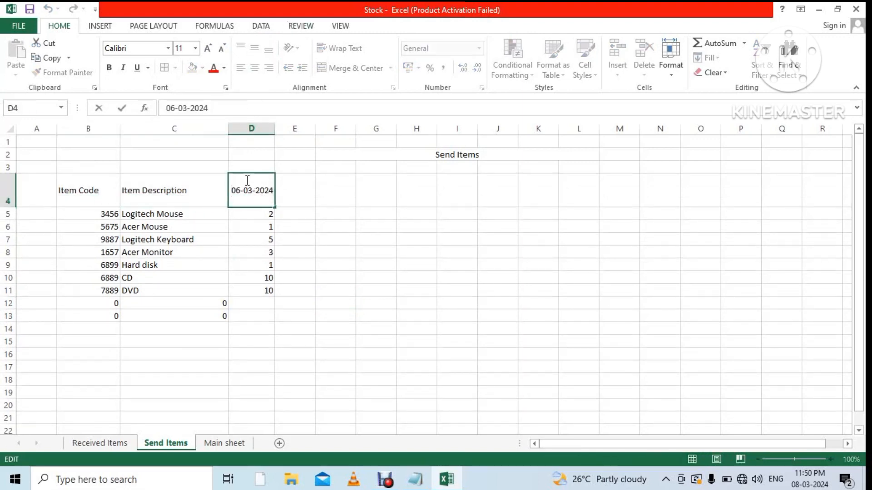
key(Return)
click(248, 180)
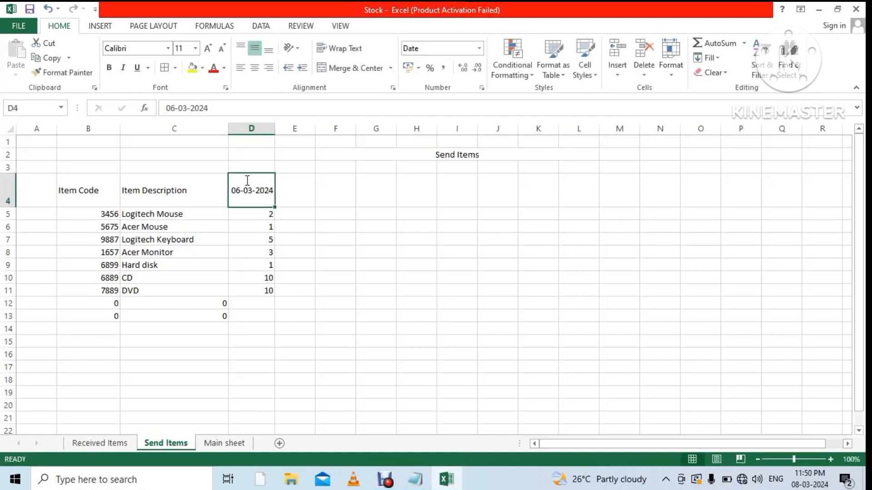
double_click(247, 180)
key(alt+Return)
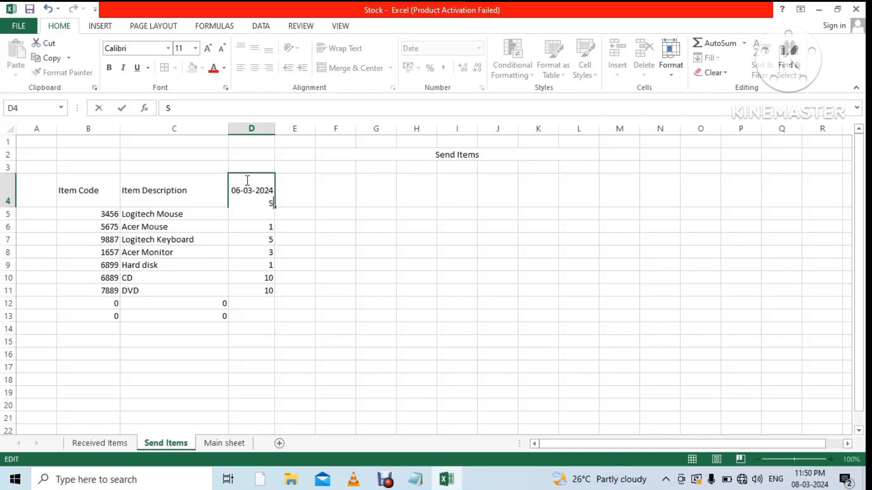
text(Sathya-Kovai)
click(341, 226)
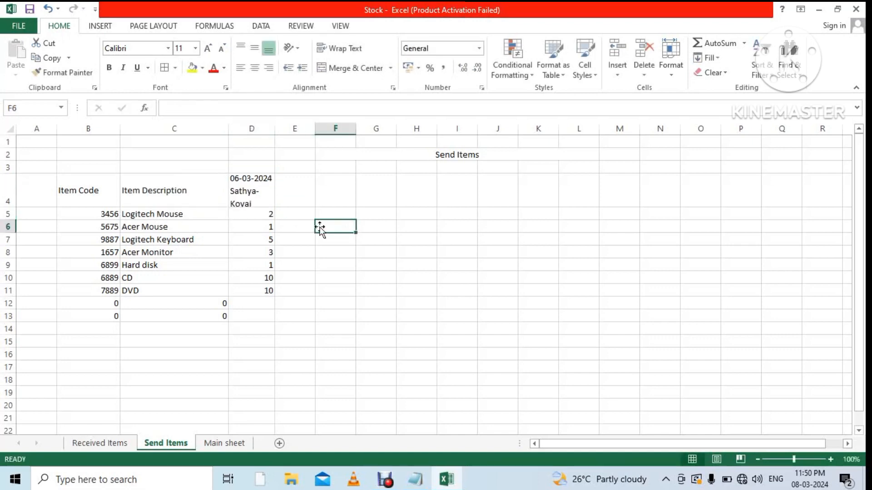
Enter the date 07-03-2024 as the E4 header.
click(304, 191)
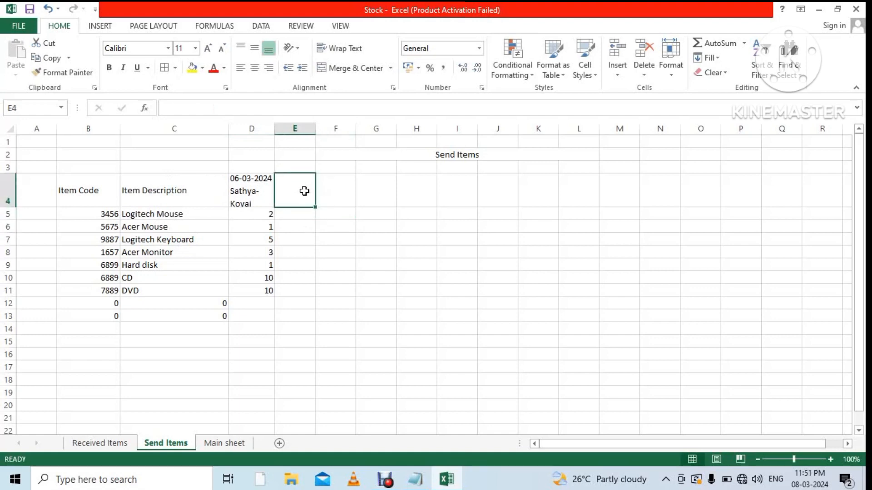
text(7-03-)
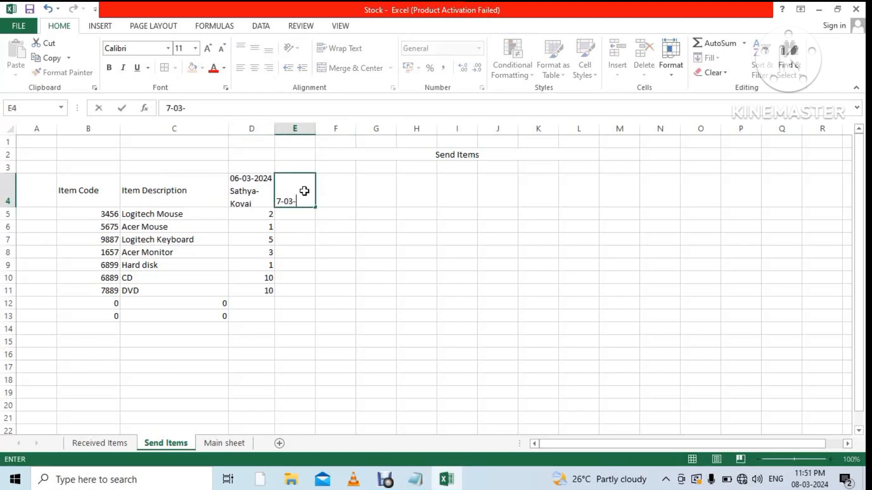
text(2024)
click(287, 186)
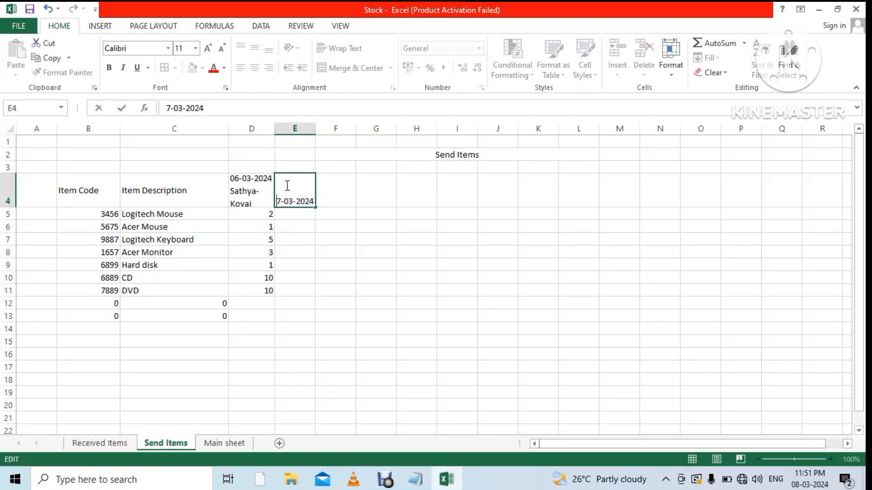
click(292, 216)
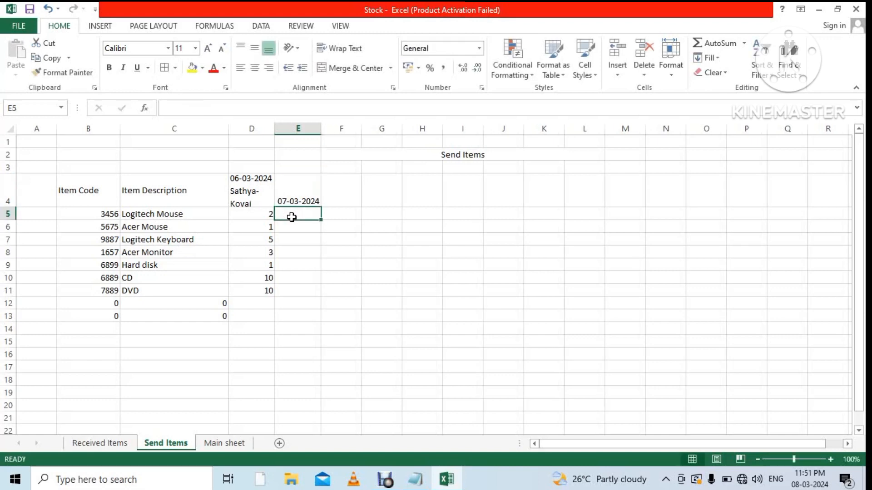
Add a second line 'KK Tech-Tirupur' to the E4 header and hide empty row 3.
double_click(305, 188)
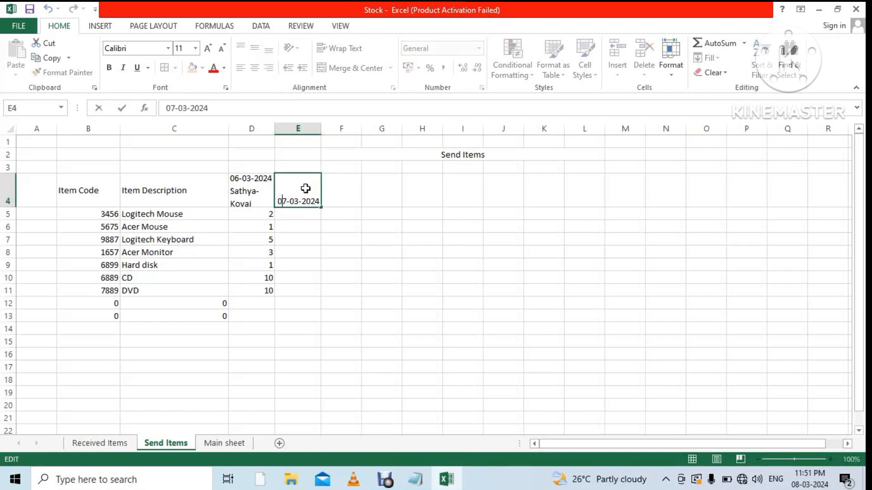
key(Right)
key(Right)
key(Right)
key(Right)
key(Right)
key(Right)
key(Right)
key(Right)
key(alt+Return)
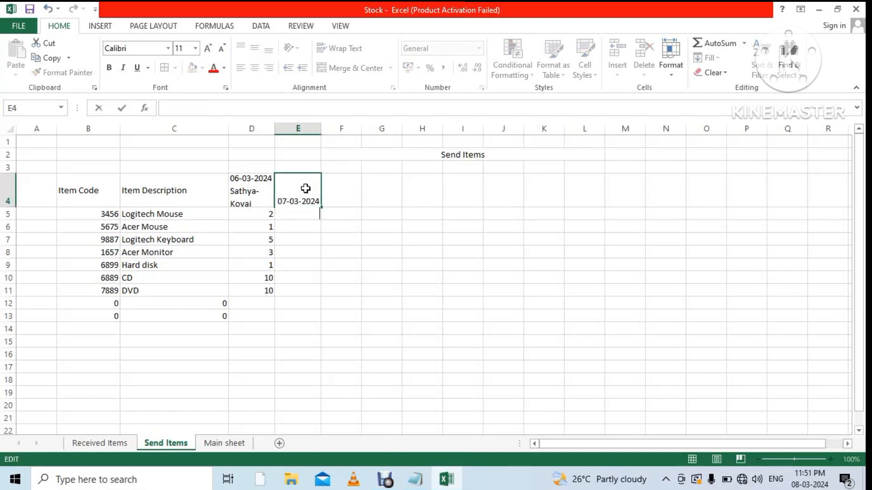
text(KK)
text(Tech-Tirupur)
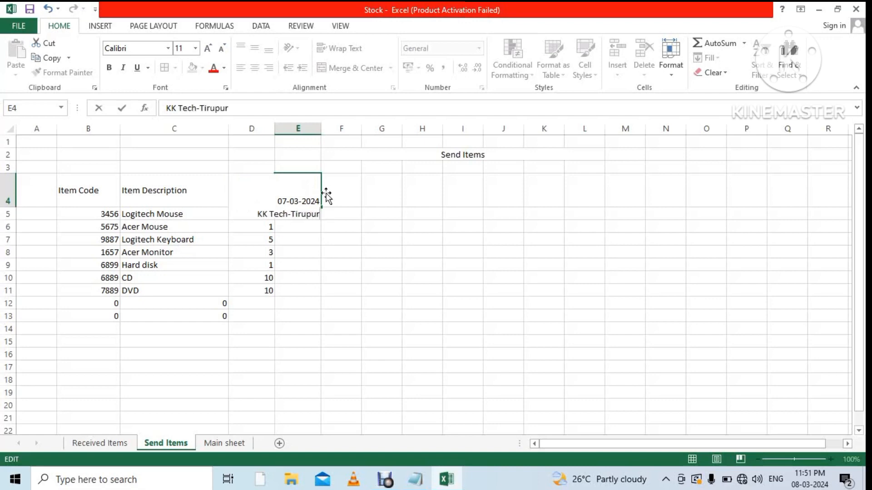
click(347, 200)
drag(15, 172, 10, 162)
drag(9, 195, 814, 191)
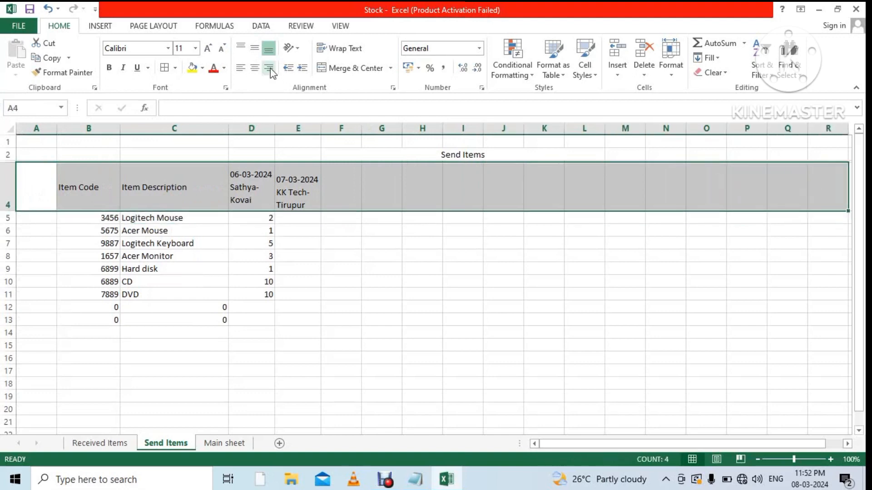
Centre the header row 4 text horizontally.
click(254, 68)
click(258, 49)
click(385, 252)
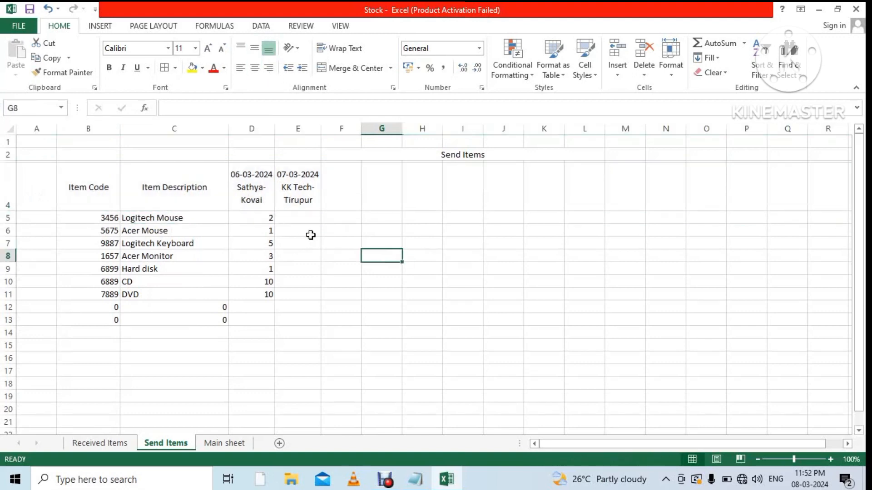
Enter 07-03-2024 send quantities 1, 2, 3, 2, 1, 5, 5 in E5:E11.
click(301, 219)
text(1)
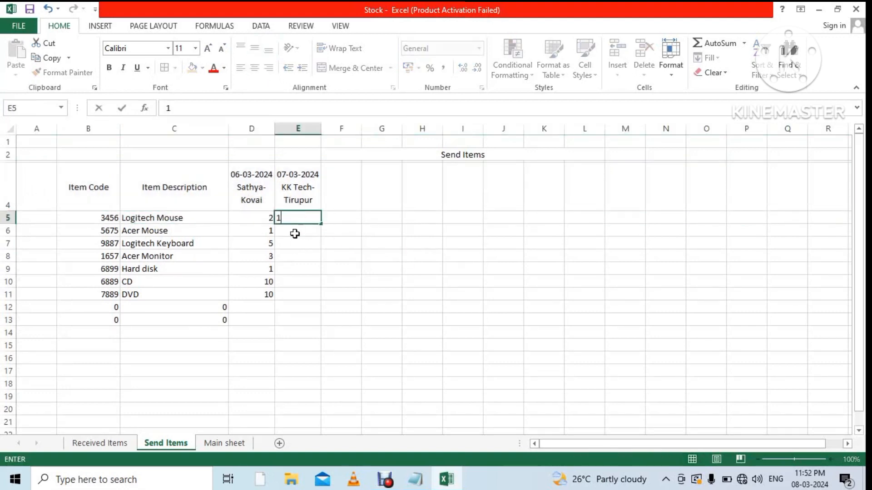
click(295, 233)
text(2)
click(301, 243)
text(3)
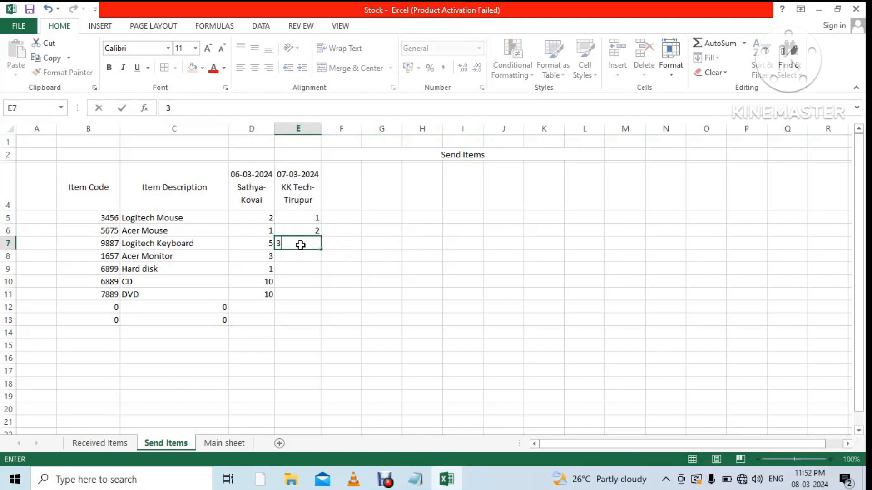
click(297, 267)
click(300, 255)
text(2)
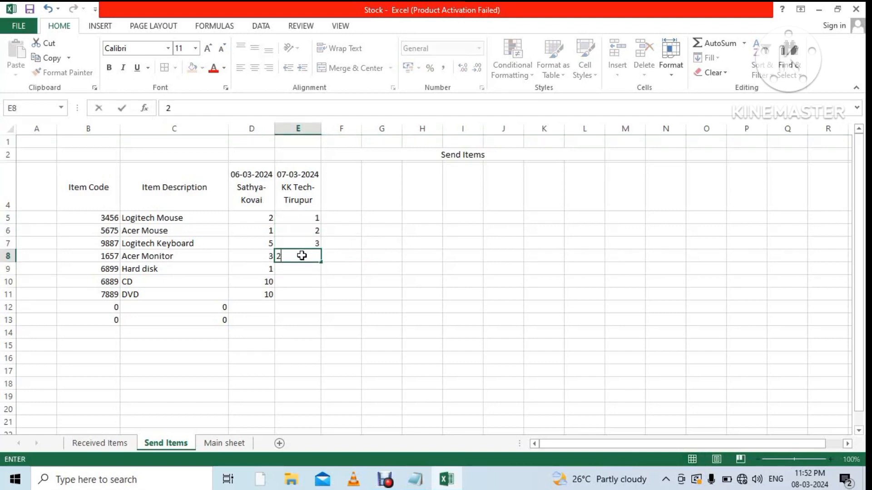
click(303, 269)
text(1)
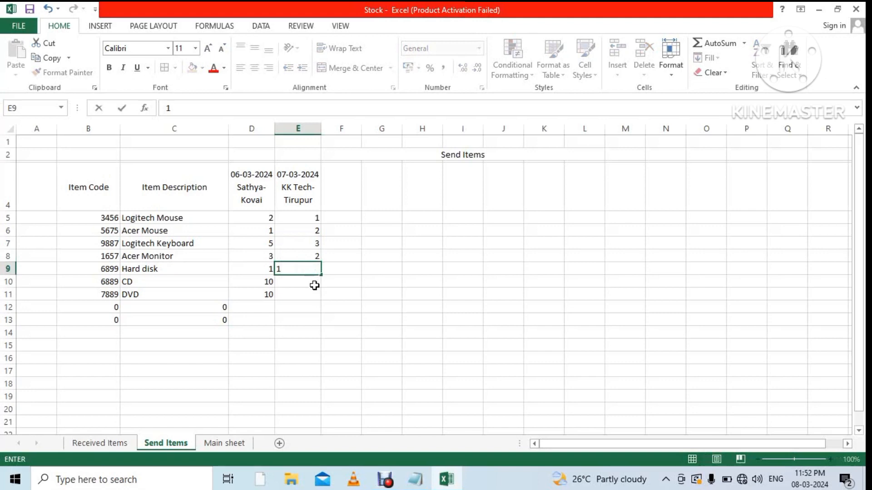
click(313, 285)
text(5)
click(313, 292)
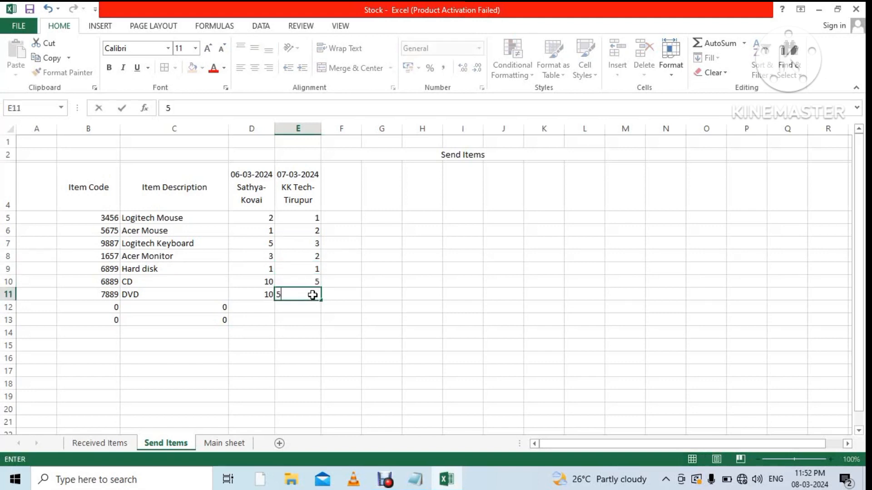
text(5)
click(357, 330)
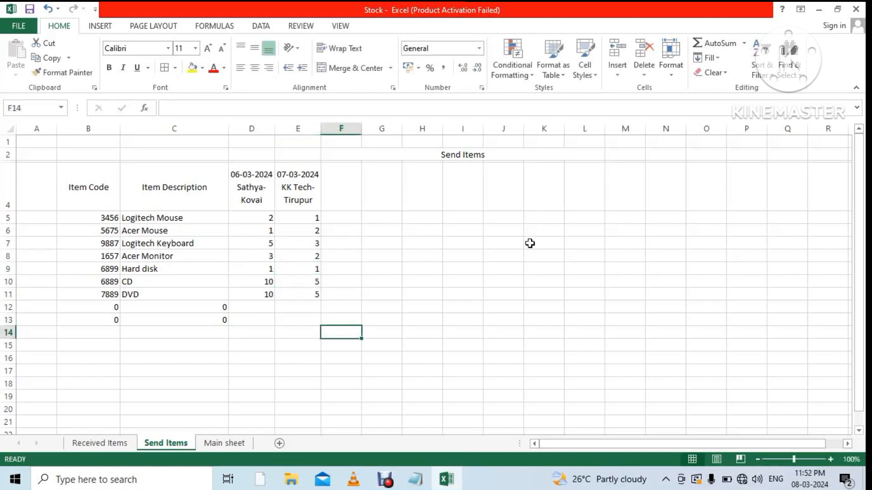
Head P4 'Total' and give P5 an AutoSum formula for row 5.
click(752, 188)
text(Total)
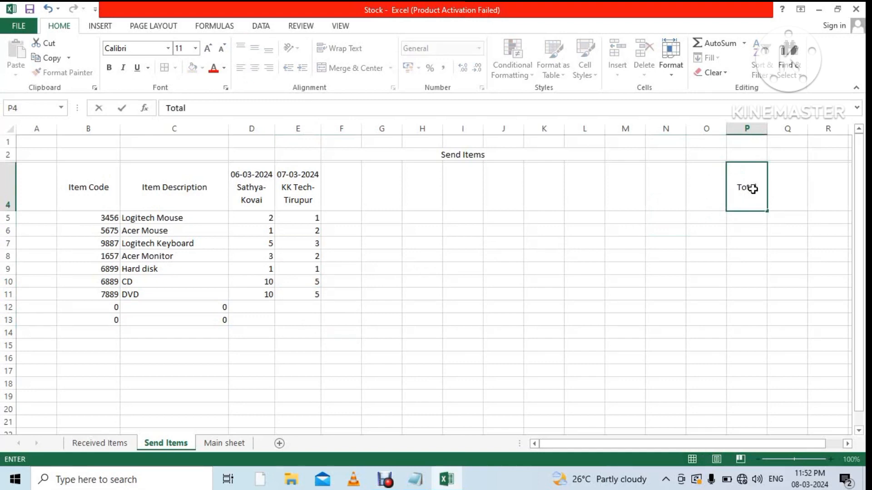
click(759, 224)
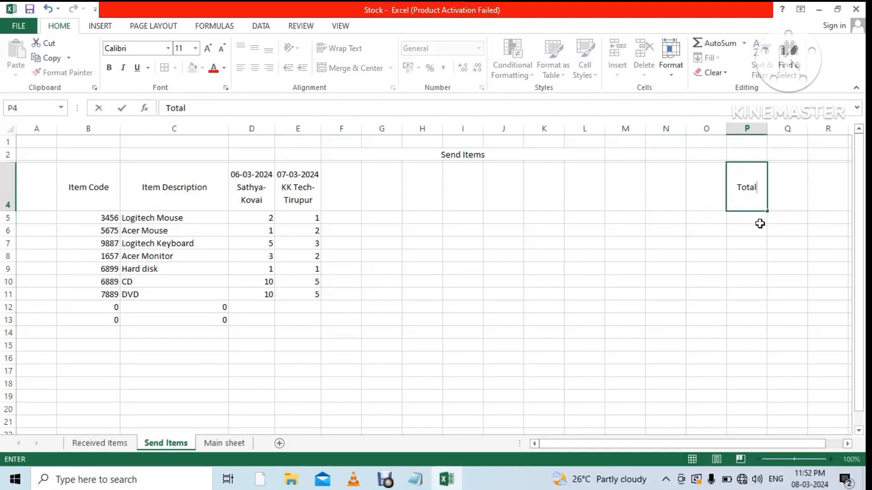
click(744, 43)
click(741, 63)
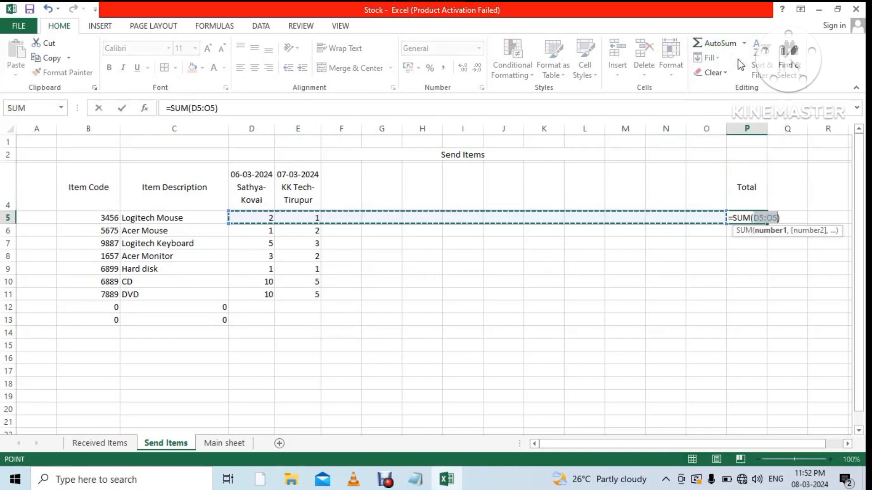
key(Return)
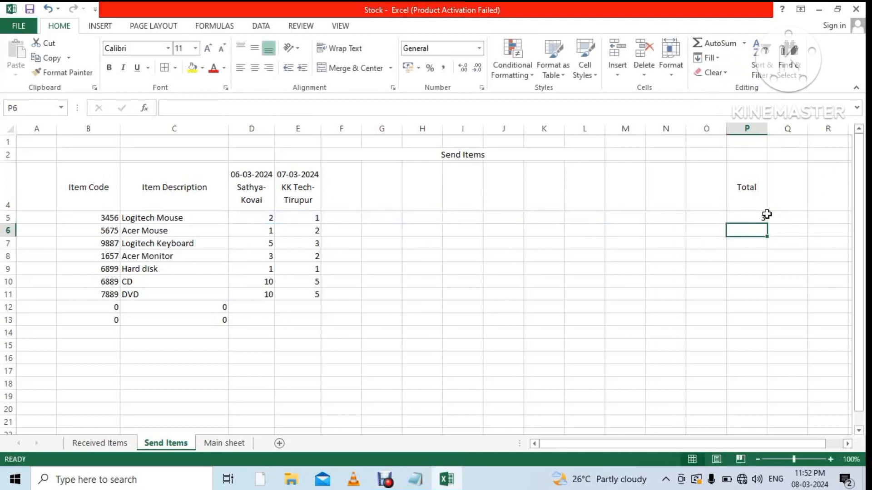
Fill the Total formula down to row 13, giving 3, 3, 8, 5, 2, 15, 15.
click(766, 216)
drag(772, 224, 770, 333)
click(771, 368)
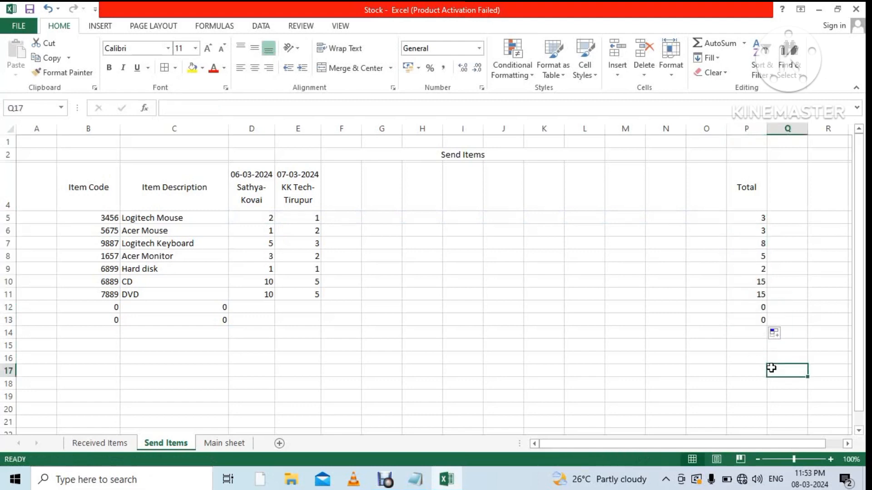
click(226, 443)
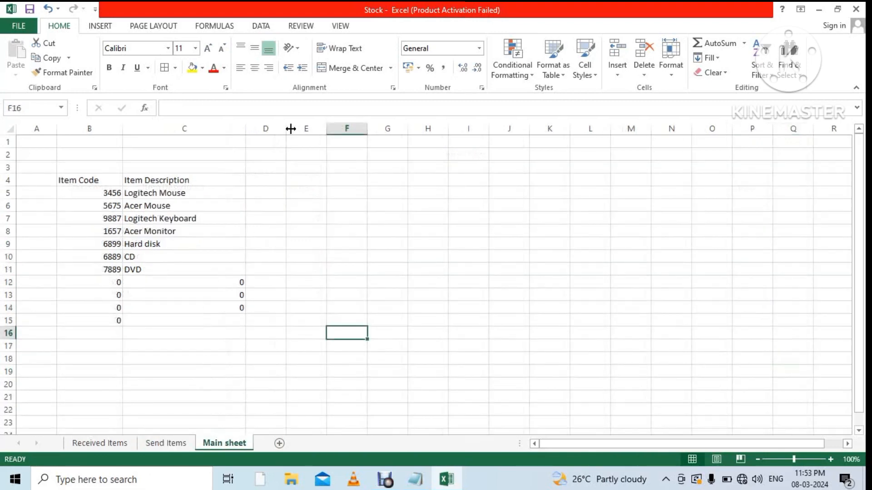
Widen column D on Main sheet and head D4 'Received Items'.
drag(290, 129, 336, 137)
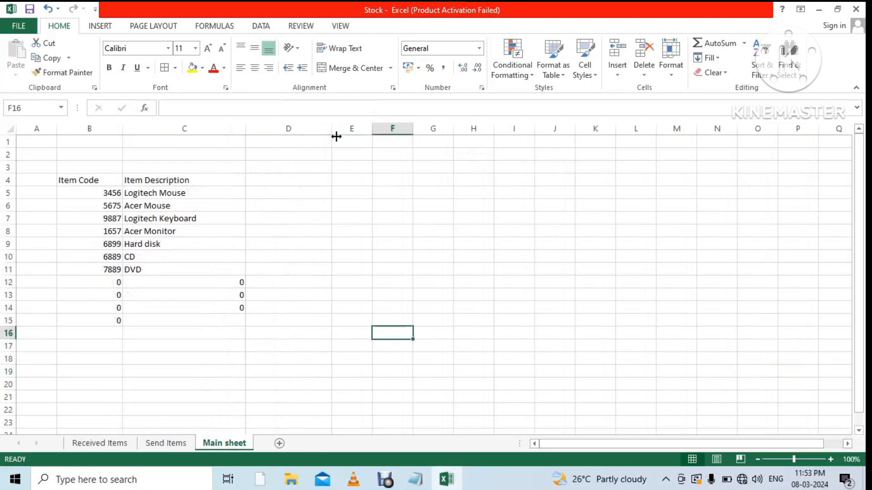
click(278, 181)
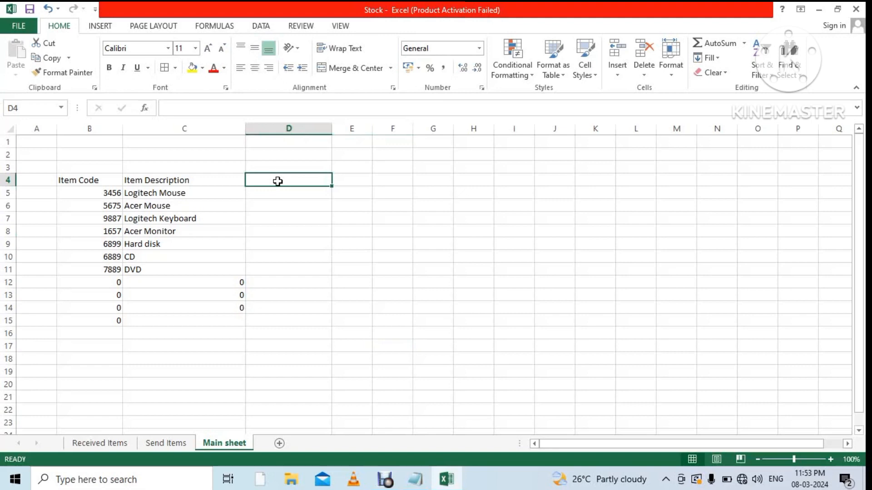
text(Rec)
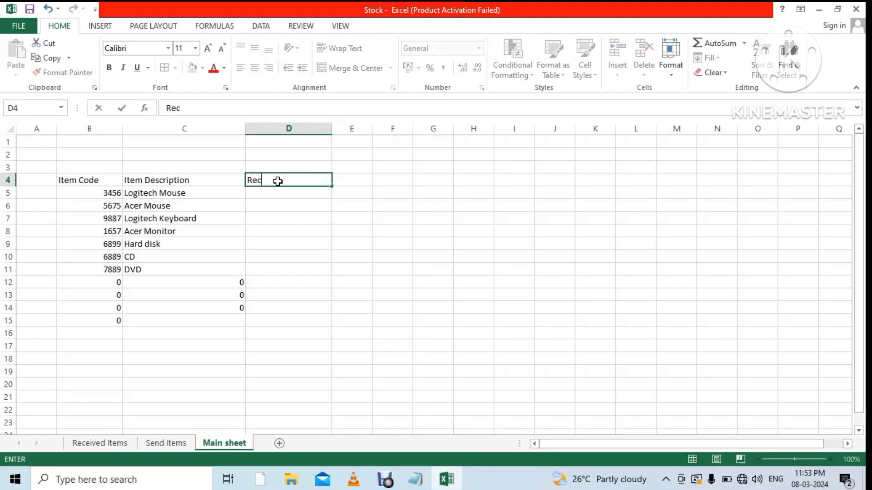
text(eived Items)
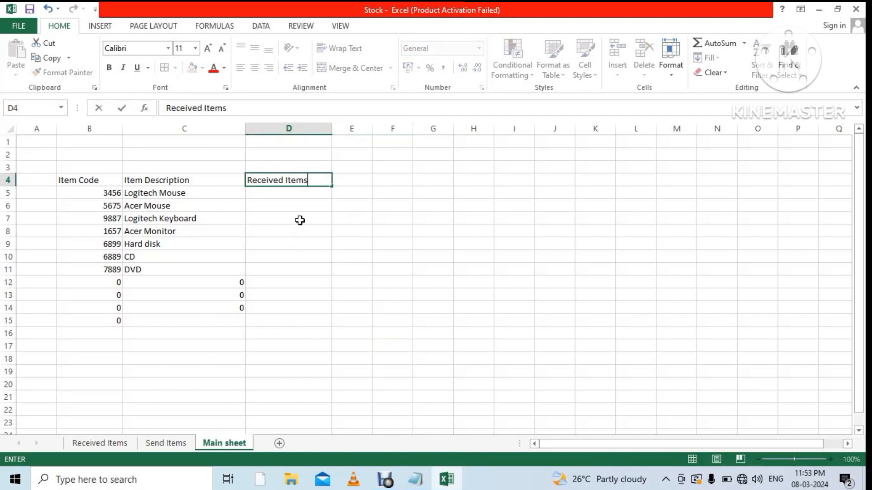
click(304, 197)
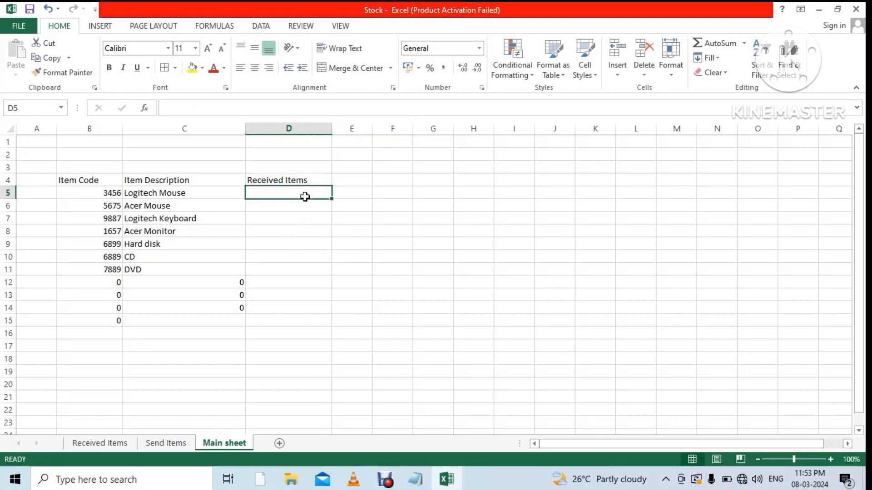
Link Main sheet D5 to the Received Items sheet's M5 total.
click(110, 446)
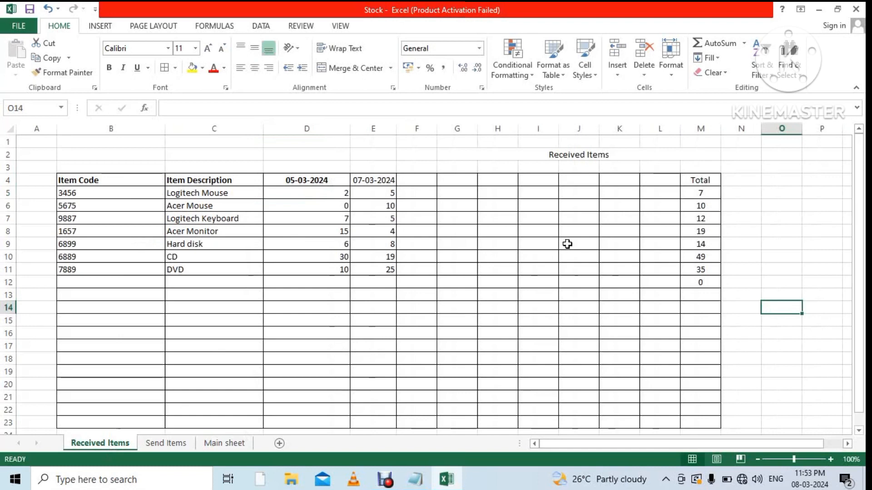
click(701, 194)
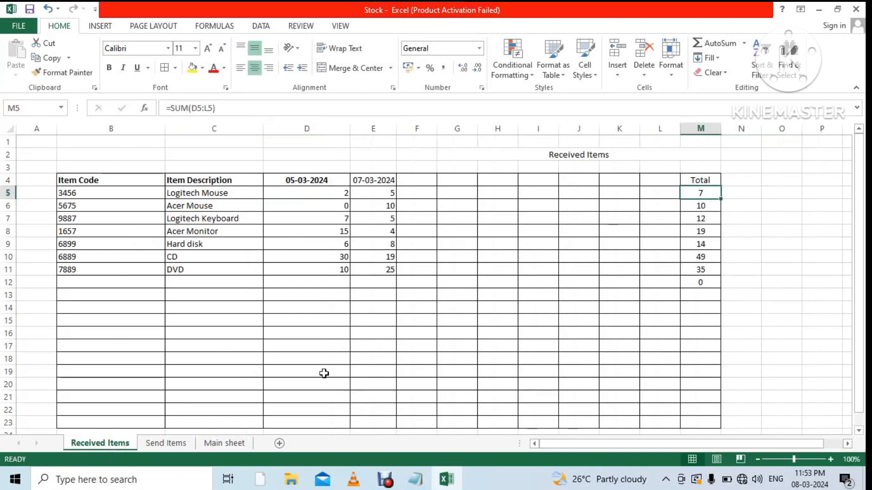
click(223, 444)
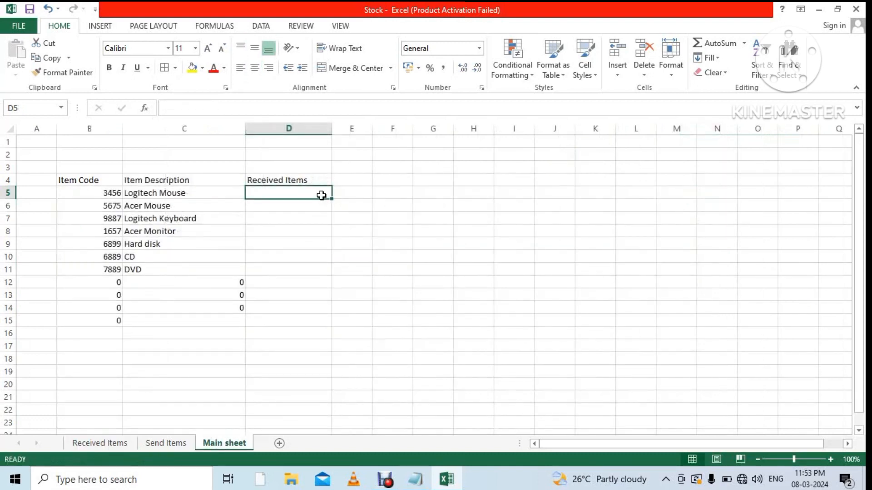
text(=)
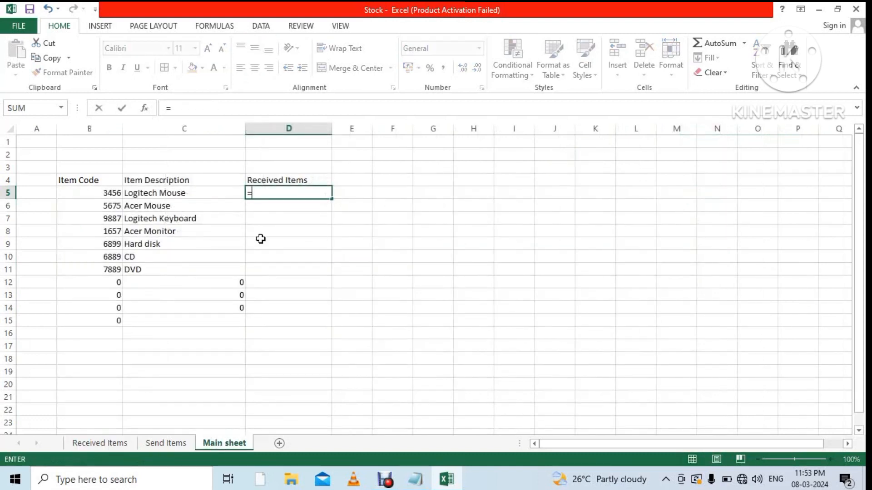
click(117, 445)
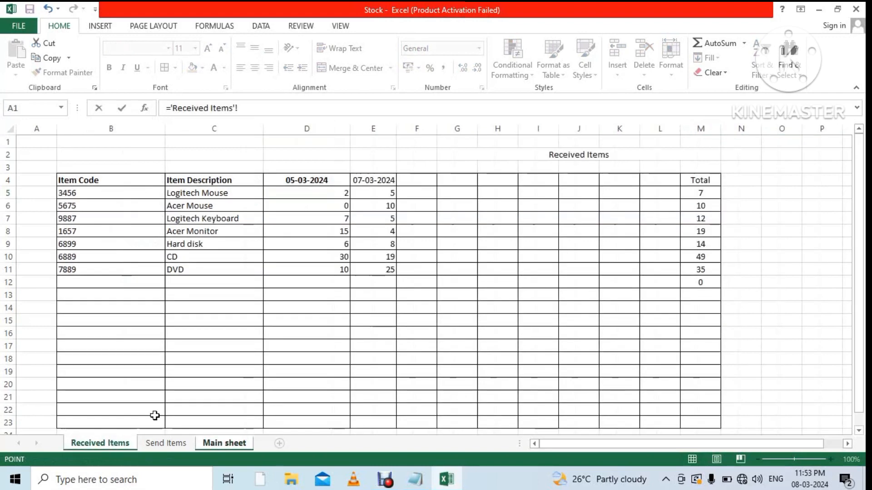
click(711, 192)
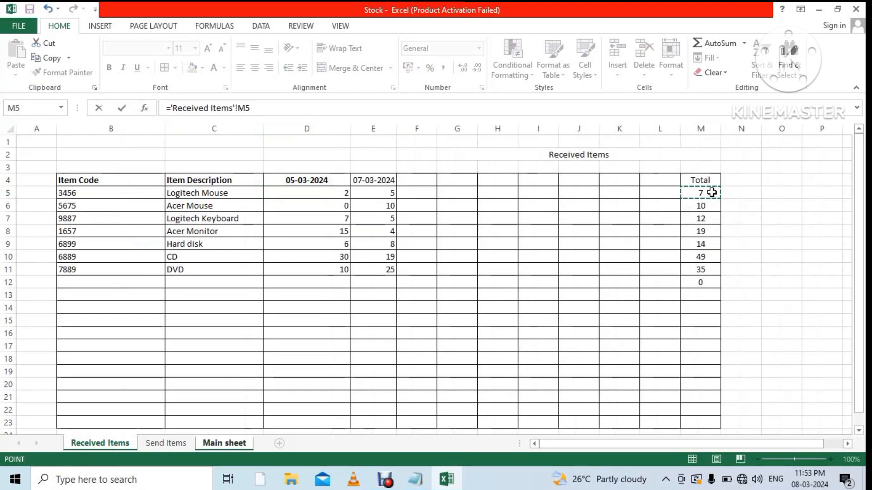
key(Return)
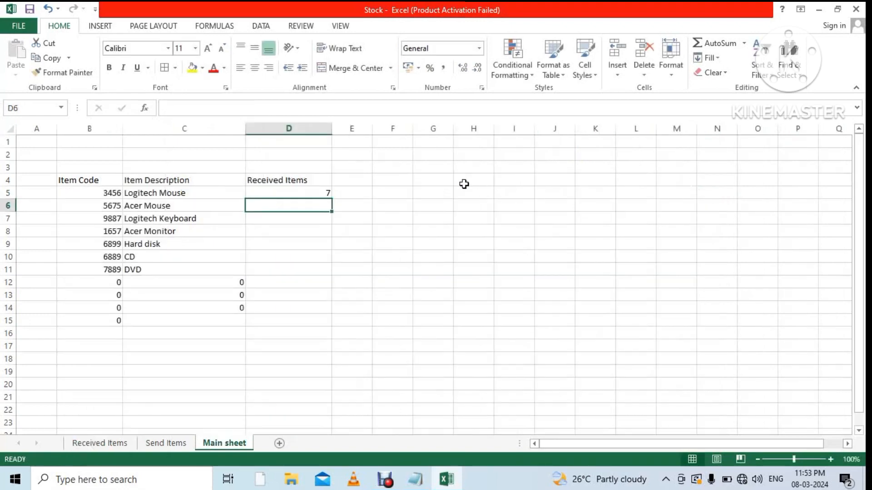
Fill the link down to D14, showing 7, 10, 12, 19, 14, 49, 35, and centre column D.
click(321, 194)
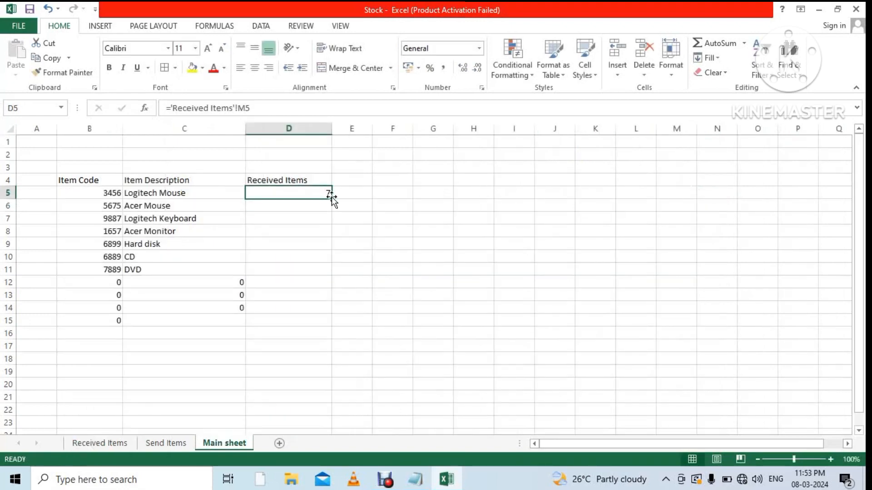
drag(332, 198, 348, 321)
click(448, 306)
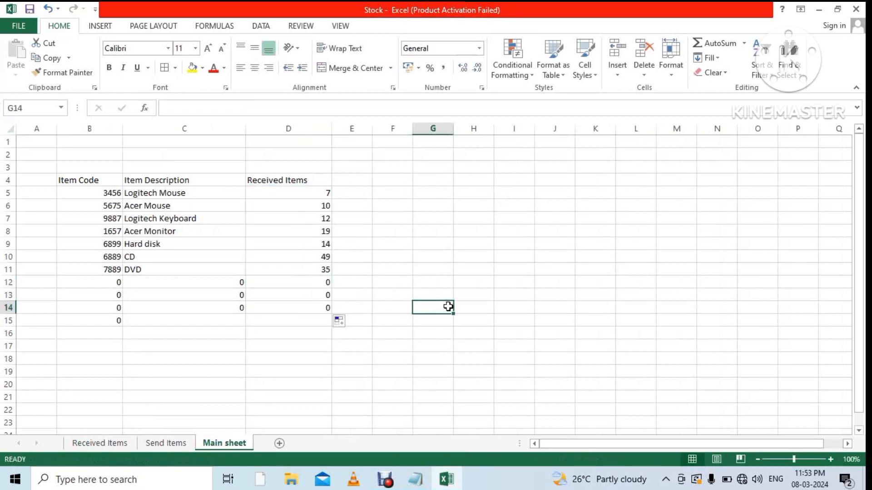
click(313, 128)
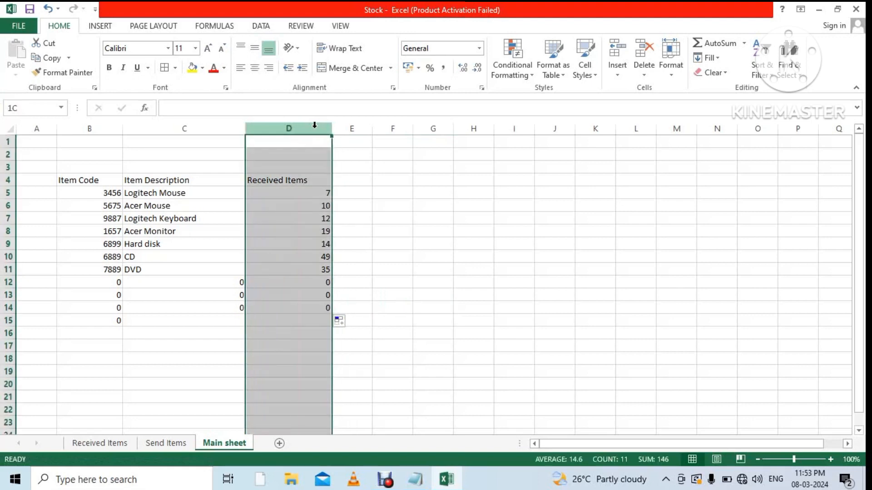
click(255, 68)
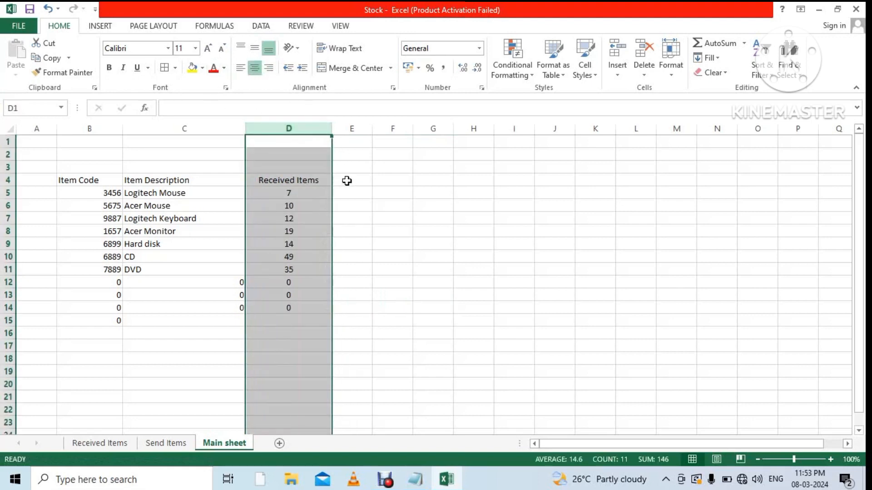
drag(363, 179, 357, 211)
Widen column E and add a centred 'Send Items' heading in E4.
click(369, 177)
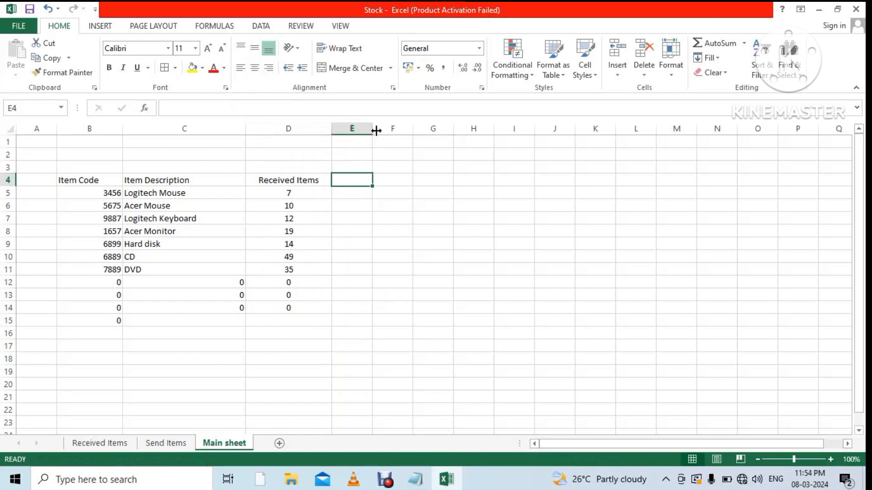
drag(372, 128, 441, 144)
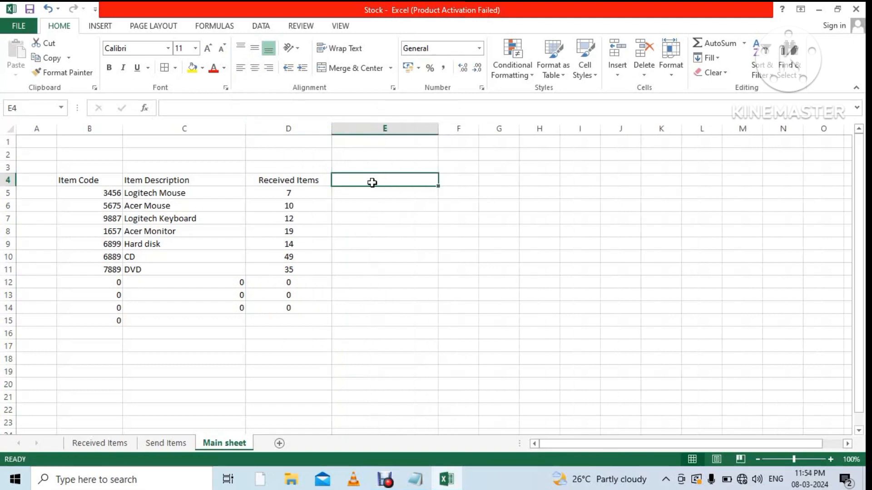
text(S)
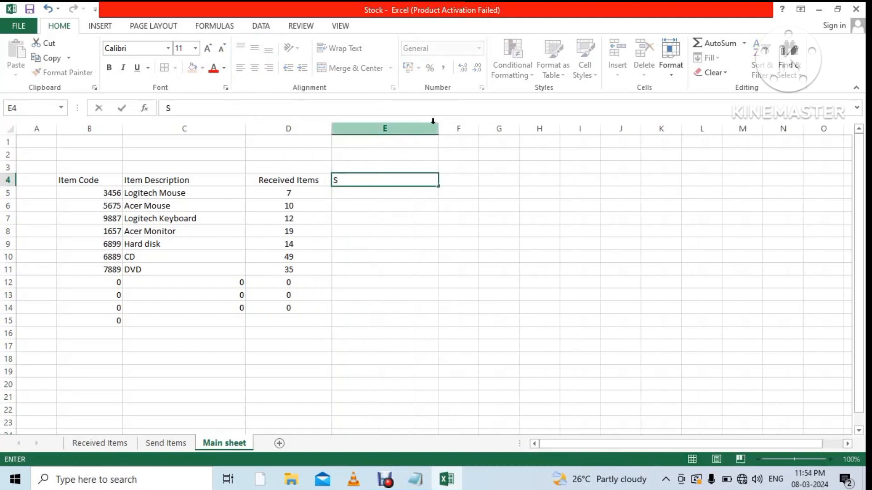
text(end Items)
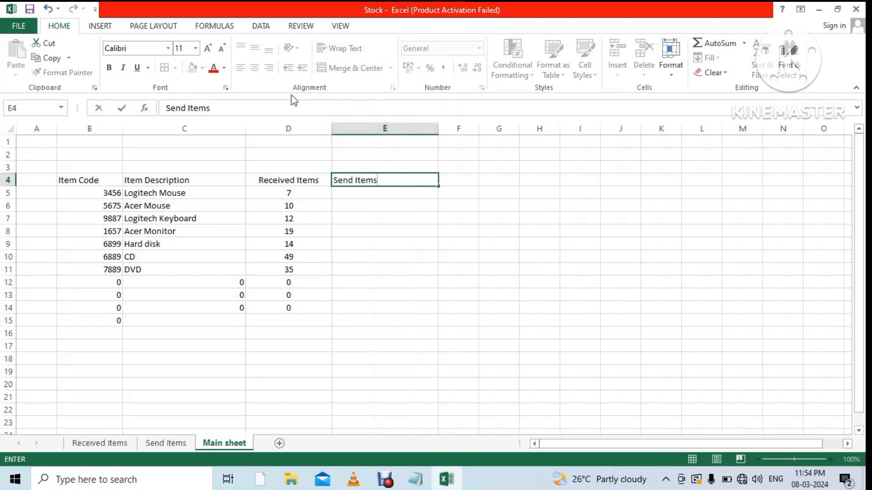
click(379, 206)
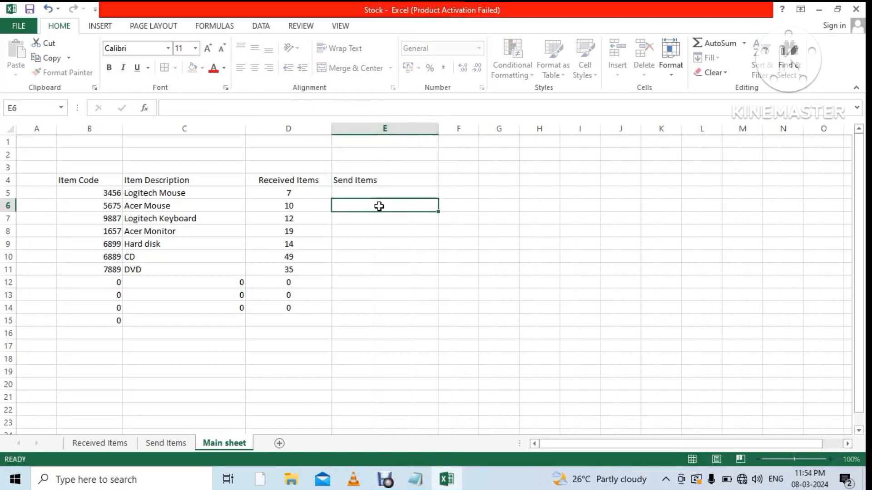
click(382, 179)
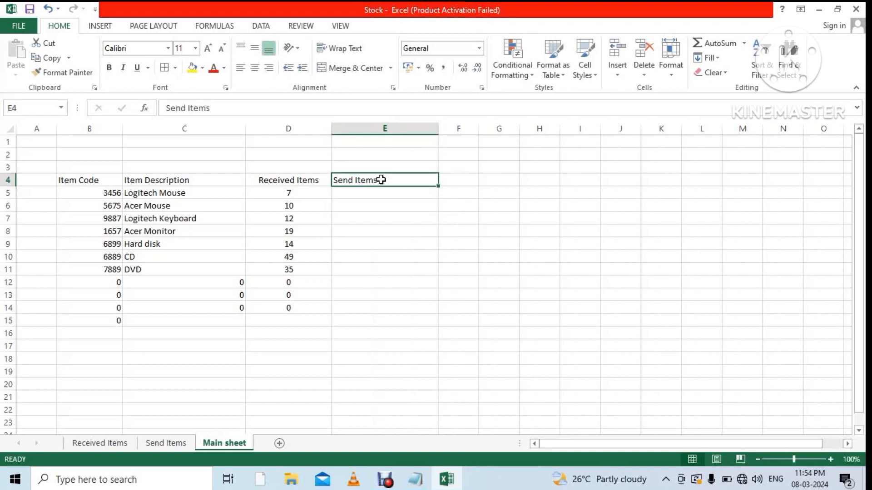
click(256, 69)
click(404, 284)
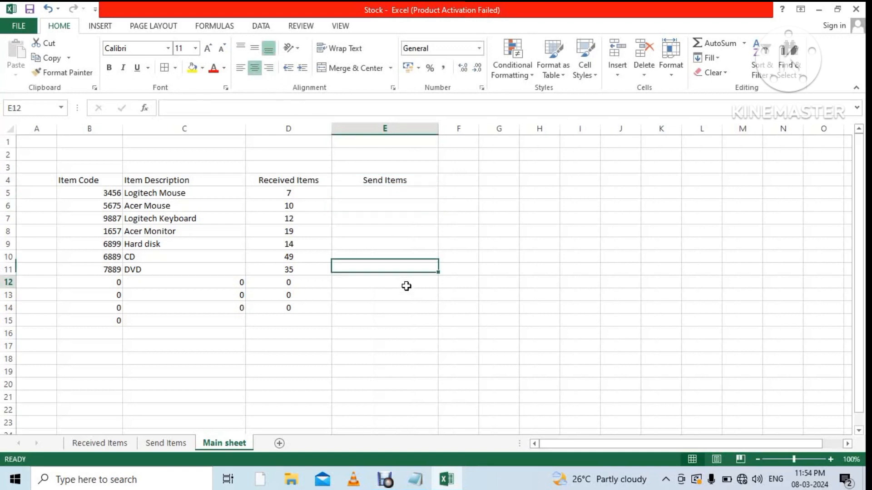
Link Main sheet E5 to the Send Items sheet's P5 total.
click(391, 196)
text(=)
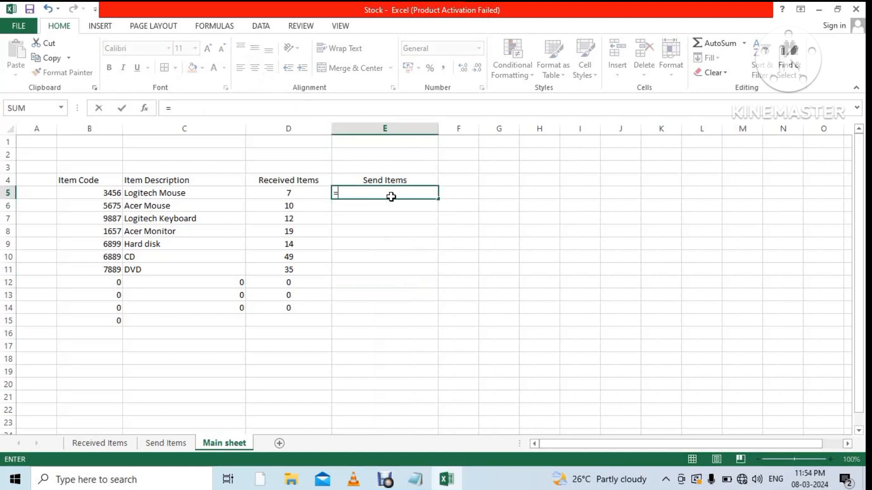
click(171, 446)
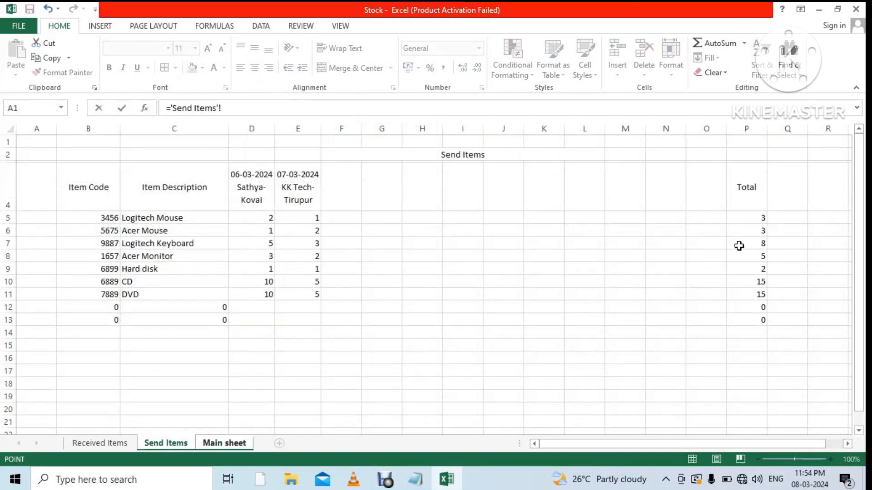
click(753, 222)
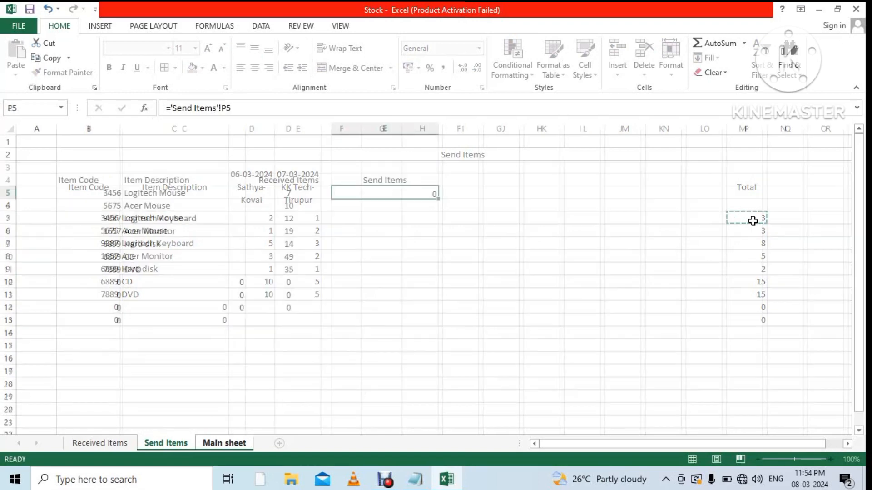
key(Return)
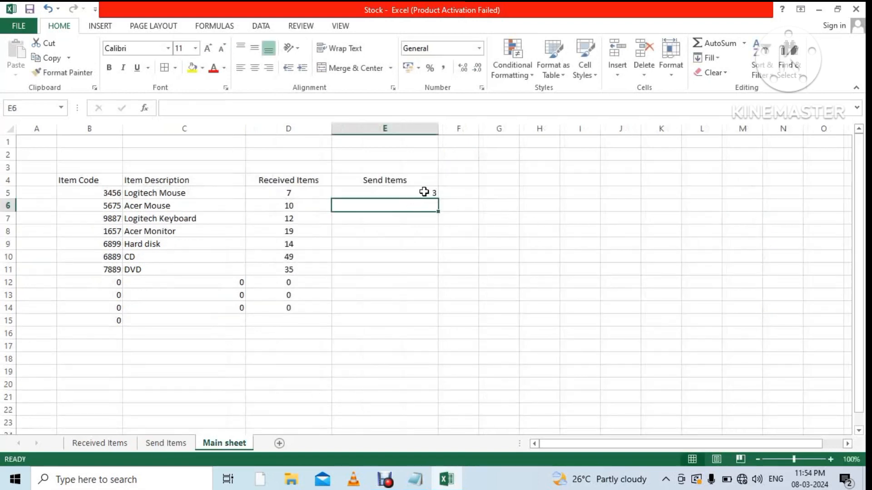
Fill the link down to E14, showing 3, 3, 8, 5, 2, 15, 15, and centre column E.
click(423, 191)
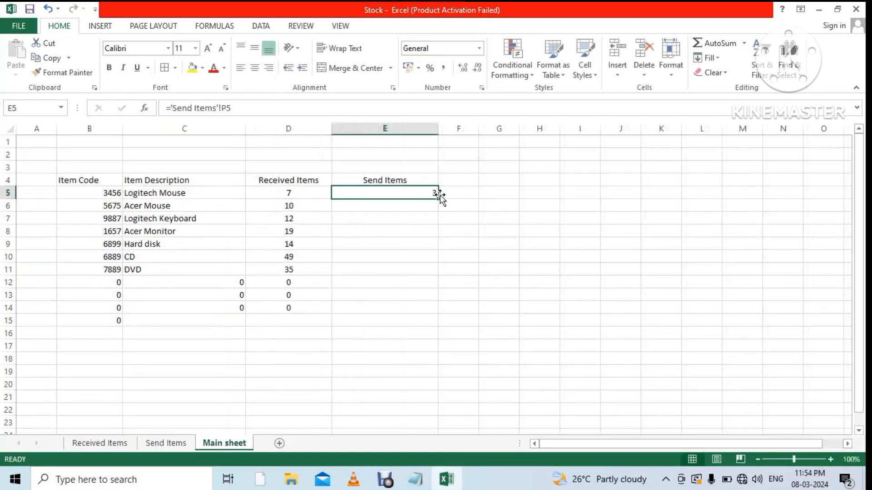
drag(439, 198, 436, 313)
click(531, 358)
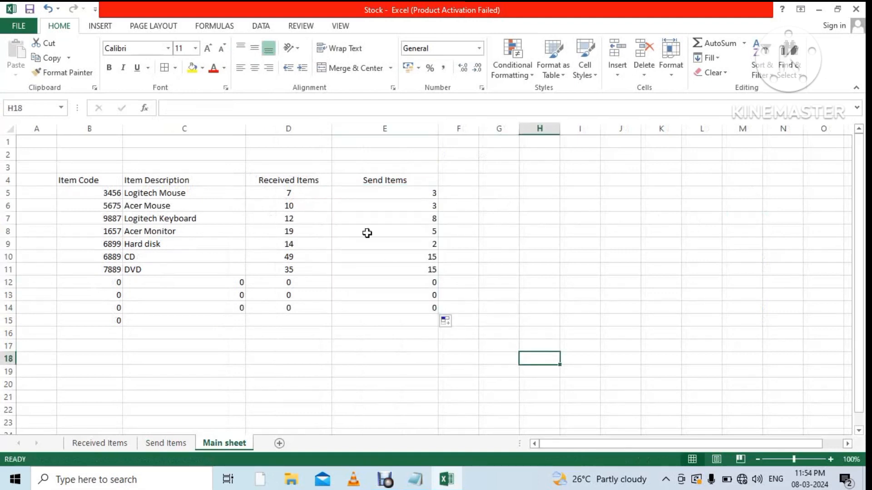
click(380, 125)
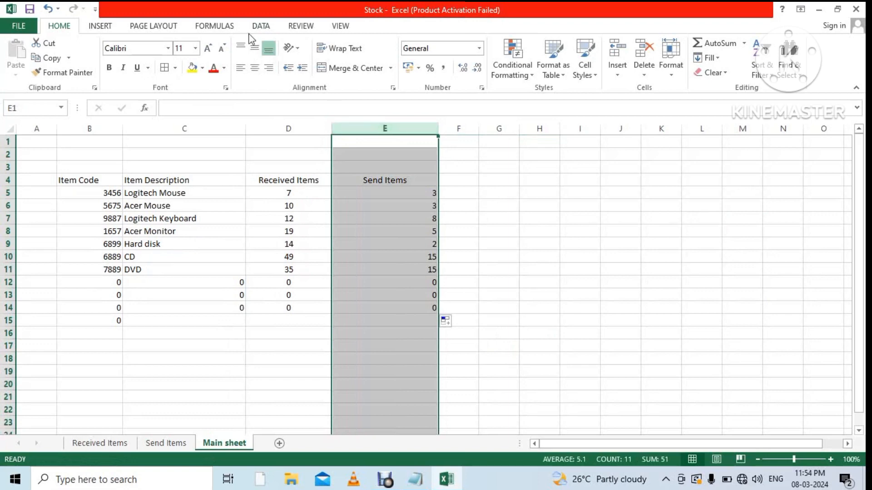
click(256, 49)
click(255, 68)
click(577, 224)
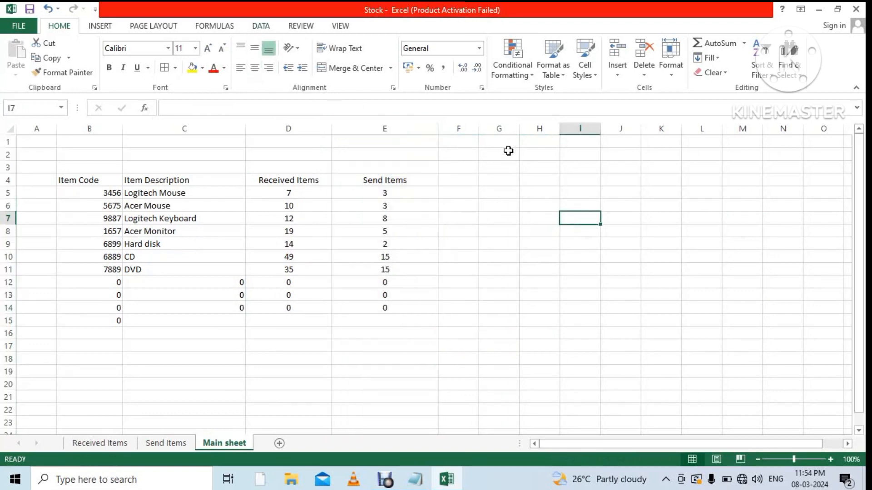
Widen column F, head F4 'Remaining Stock', and centre column F both ways.
drag(481, 133, 585, 130)
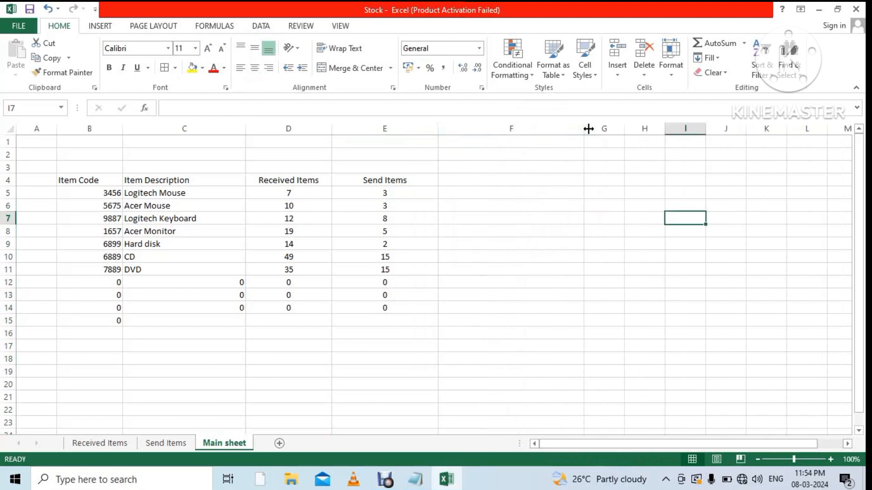
click(466, 179)
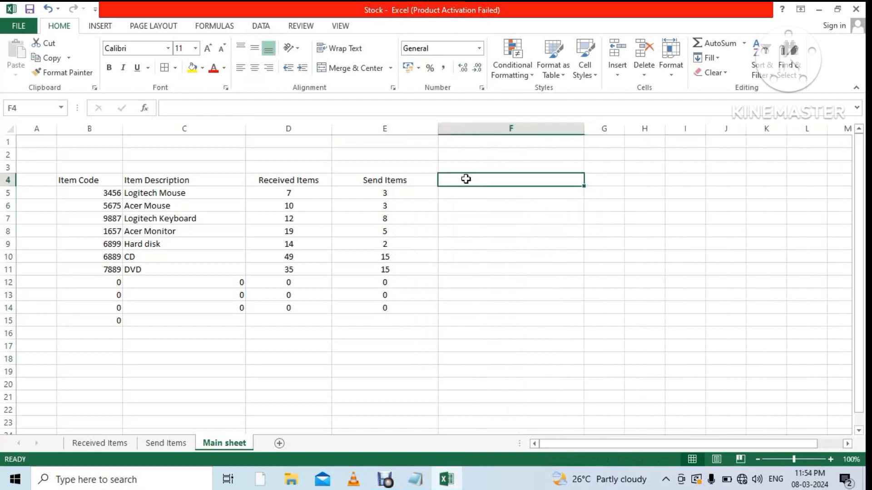
text(Remaini)
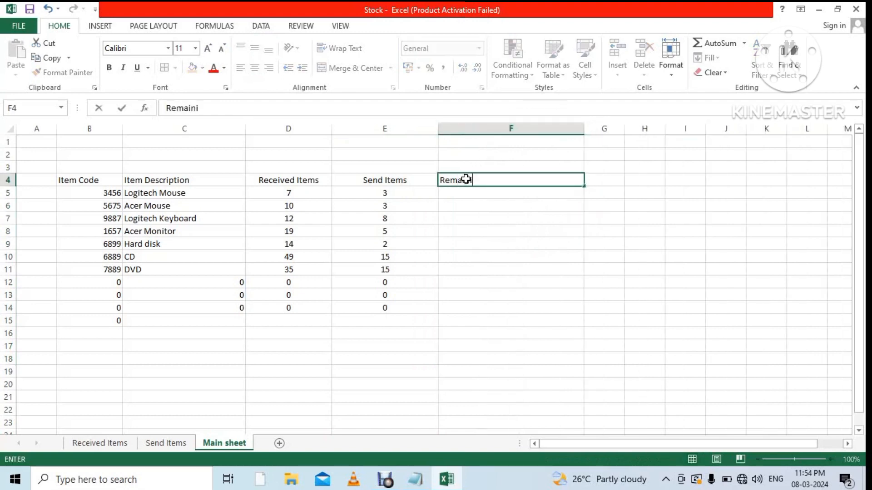
text(ng Stock)
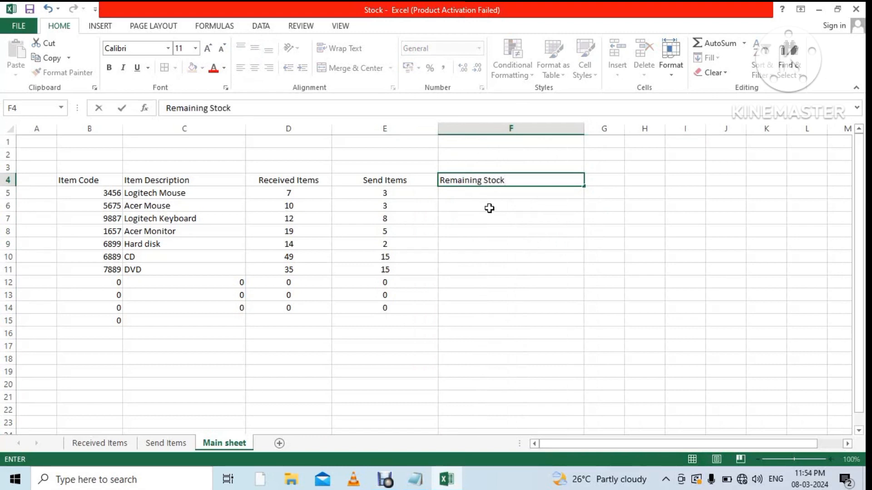
click(500, 268)
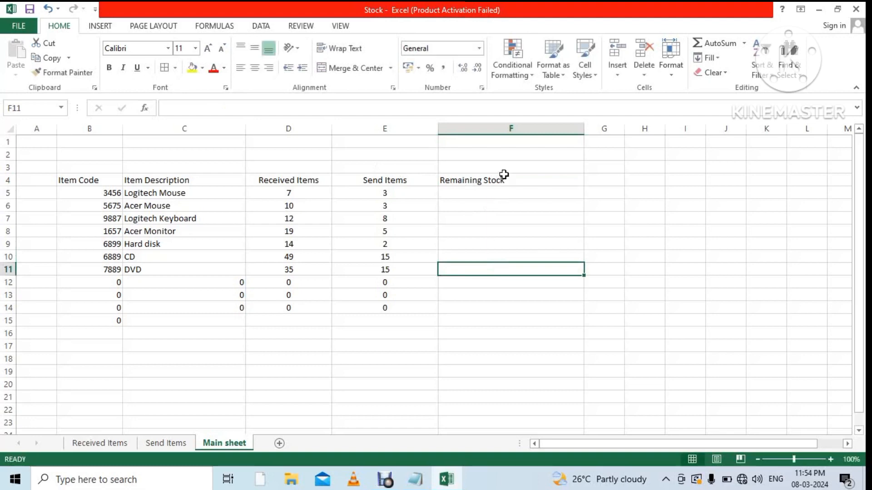
click(512, 128)
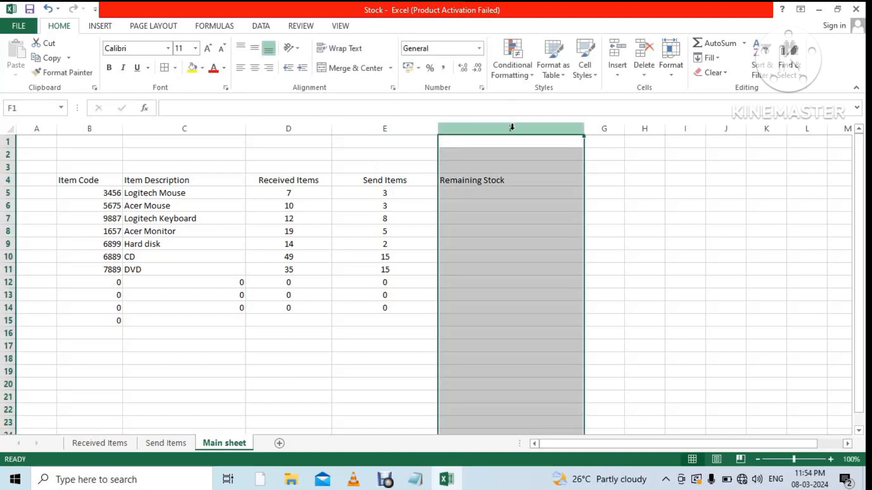
click(255, 68)
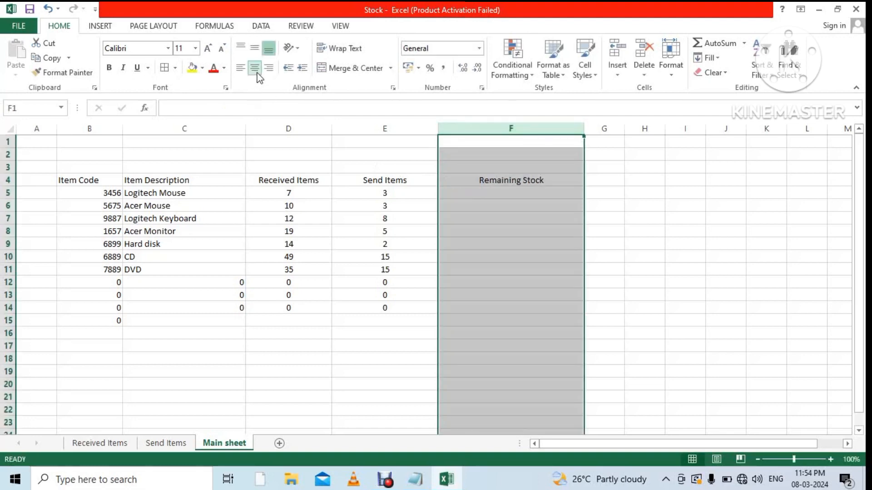
click(262, 48)
click(707, 230)
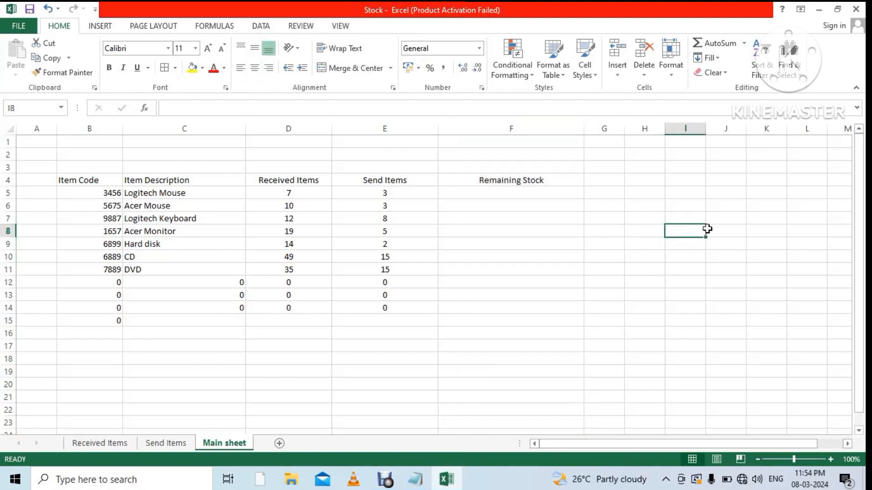
click(529, 195)
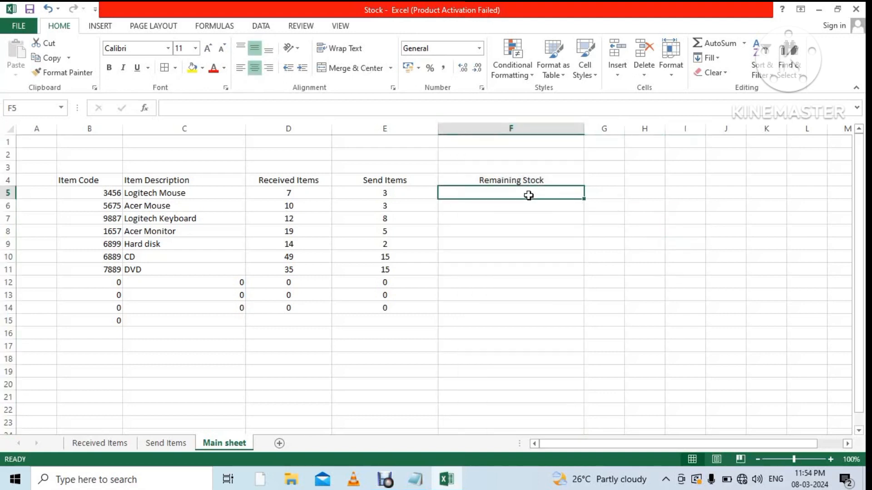
Enter =(D5-E5) in F5 and fill to F14, giving 4, 7, 4, 14, 12, 34, 20.
text(=)
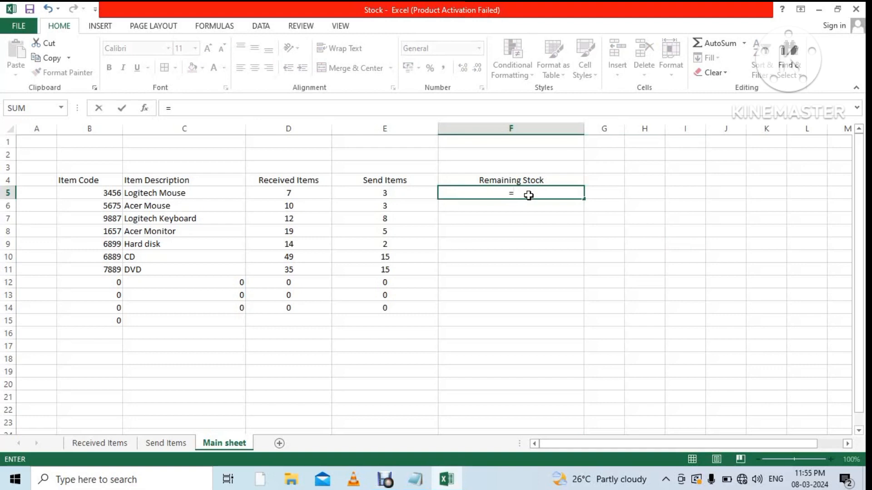
text((D5)
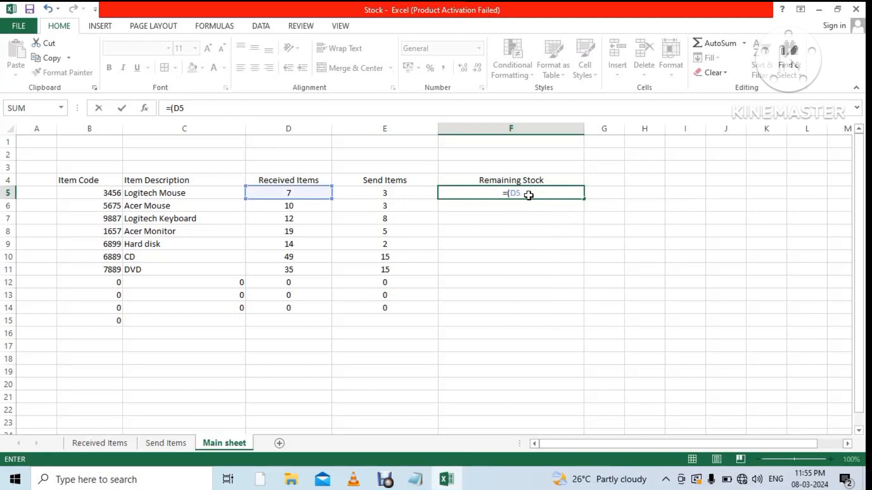
text(-e)
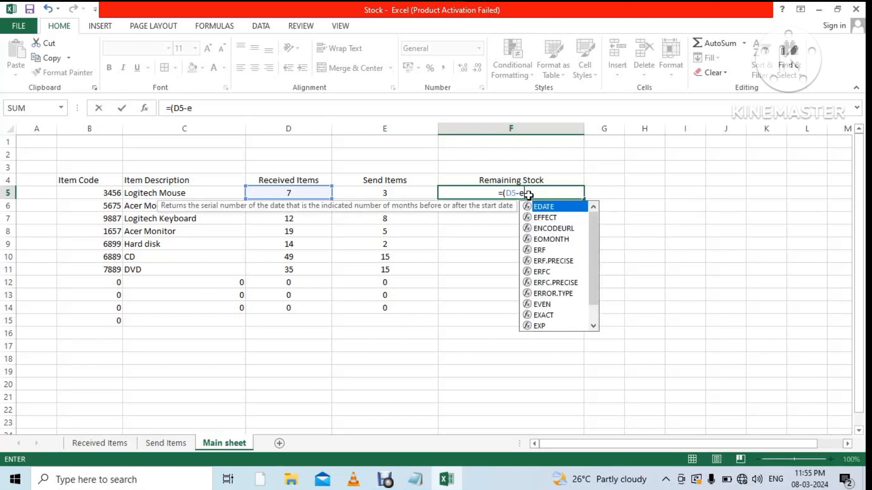
key(BackSpace)
text(E)
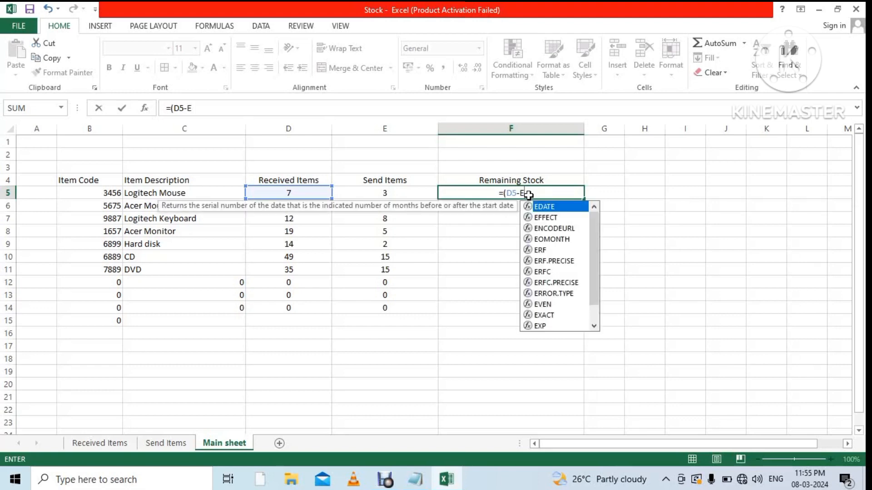
text(5)
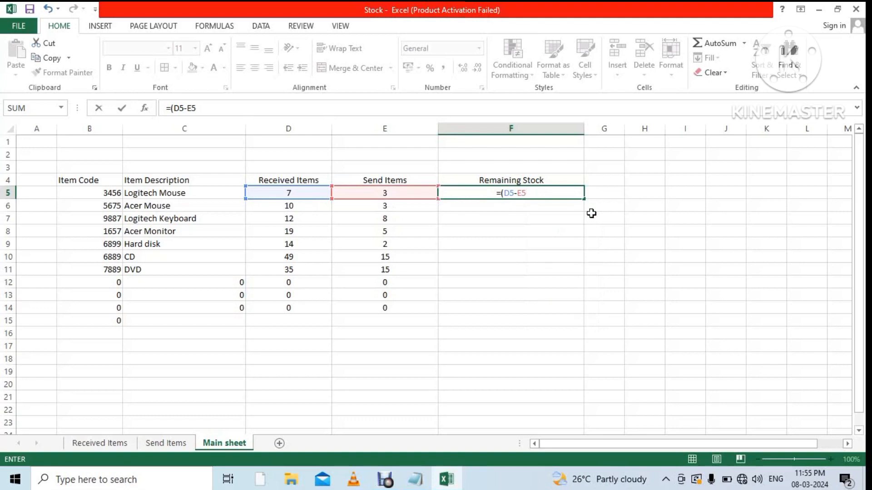
text())
key(Return)
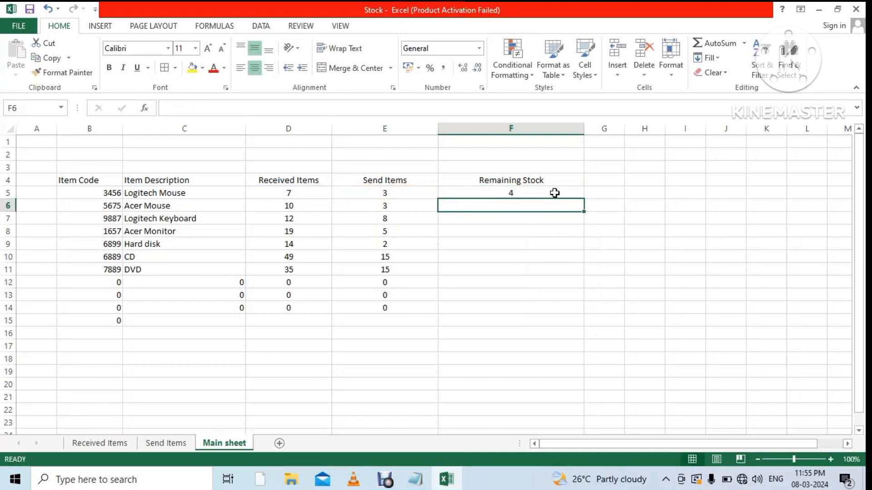
click(554, 193)
drag(588, 197, 586, 313)
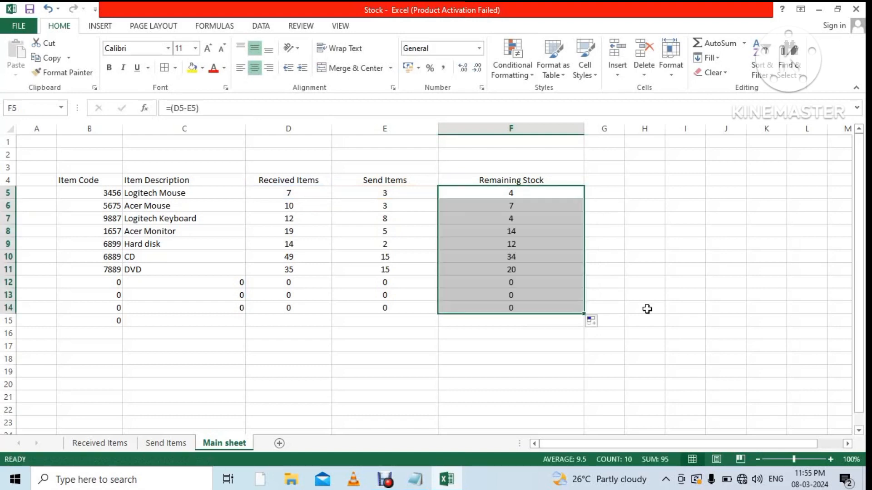
Deselect the filled range and review the Received Items, Send Items and Main sheets, ending on Received Items.
click(704, 310)
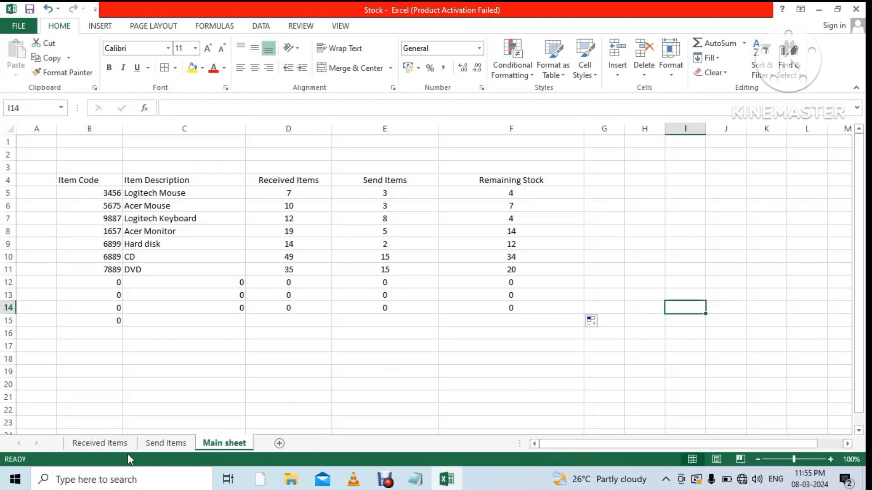
click(104, 445)
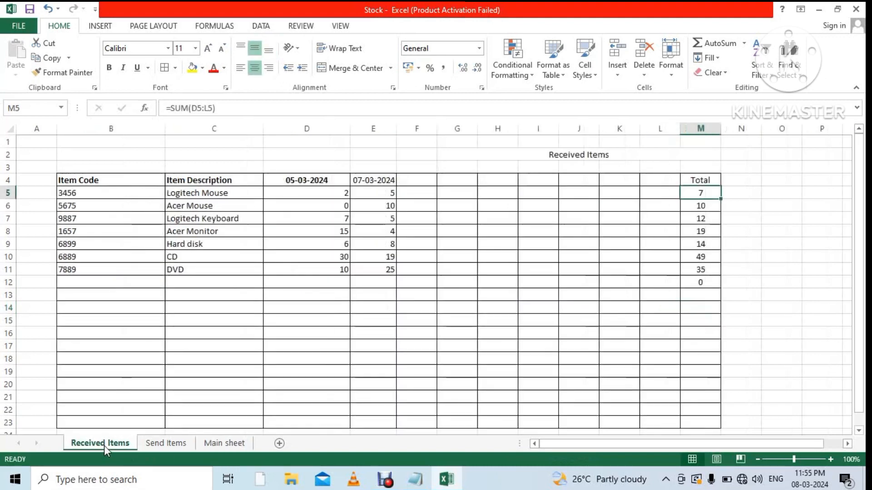
click(155, 444)
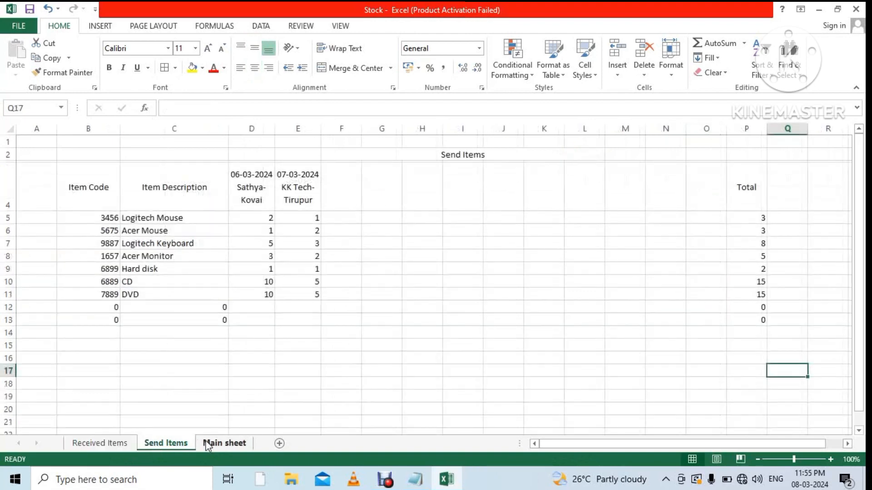
click(225, 443)
click(121, 445)
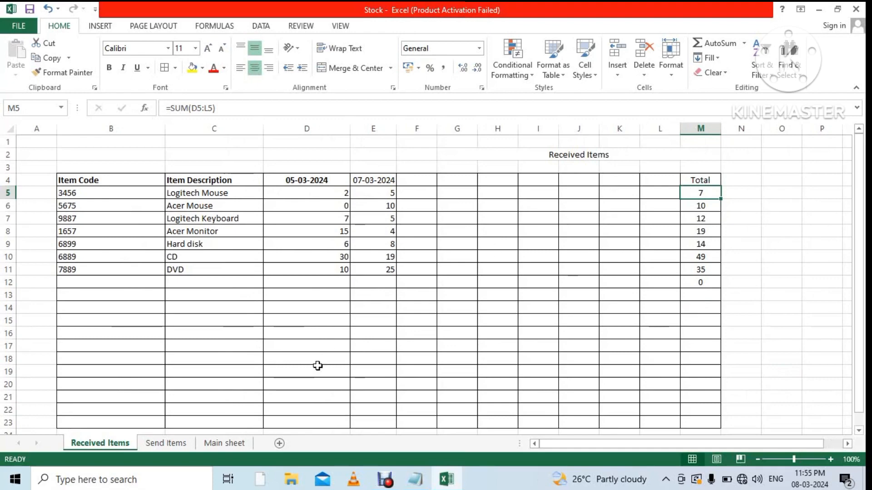
click(224, 445)
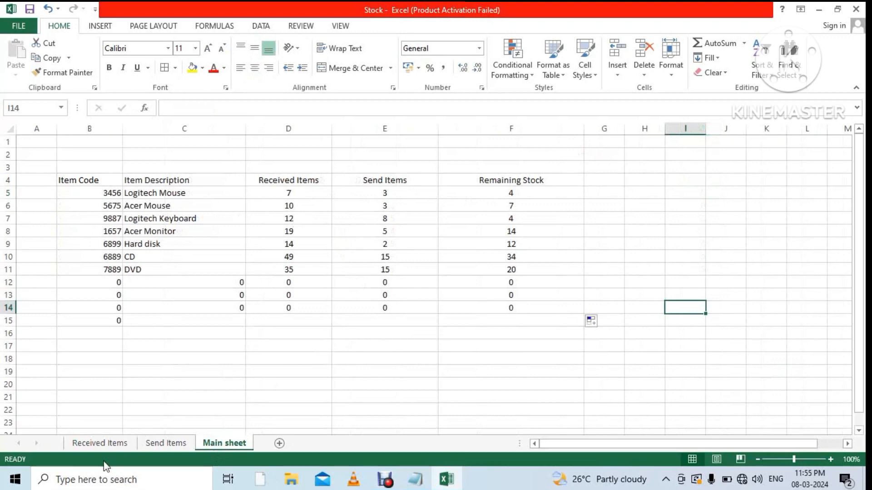
click(118, 448)
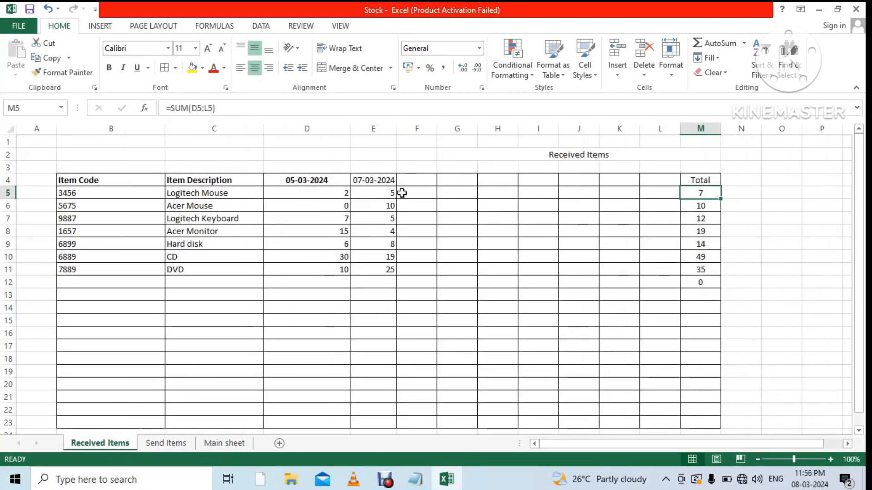
Add an 08-03-2024 column in Received Items with 10 Logitech Mouse, then check Main shows 17 received.
click(414, 179)
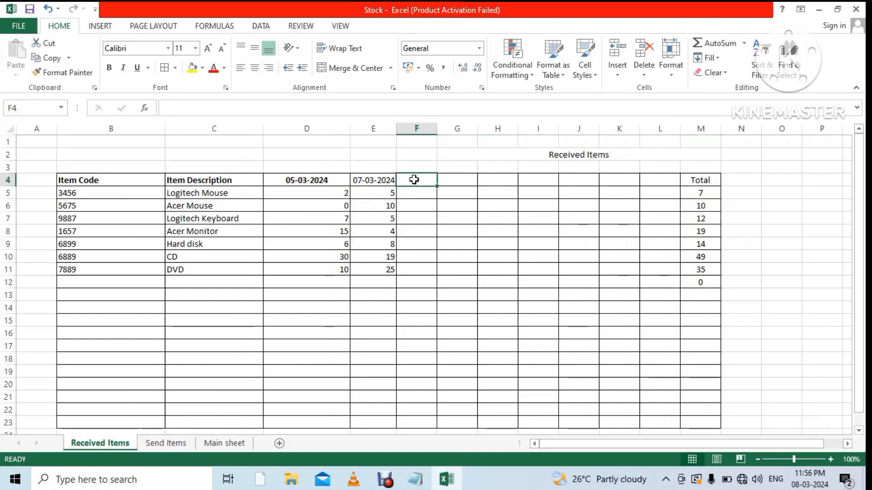
text(8-)
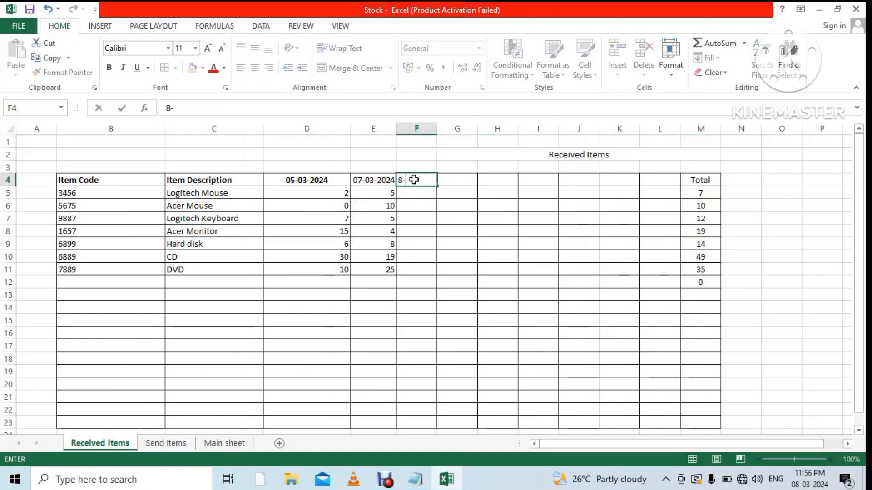
text(0)
text(30)
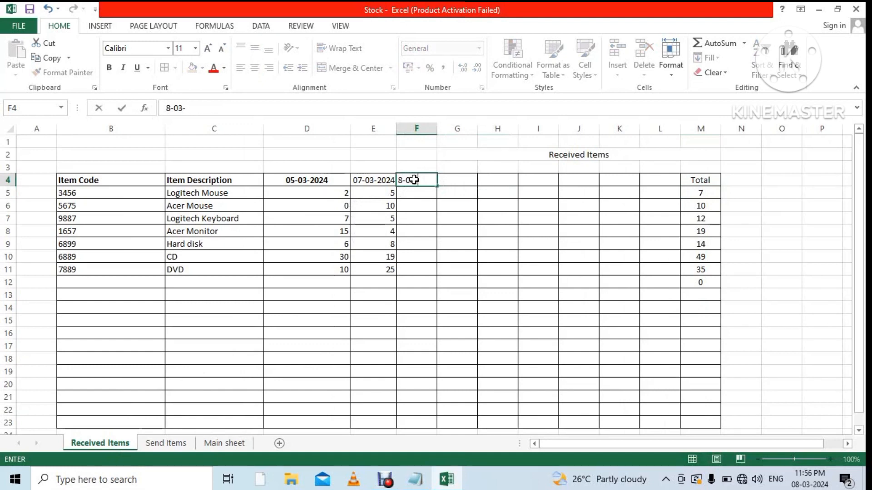
text(2024)
click(427, 219)
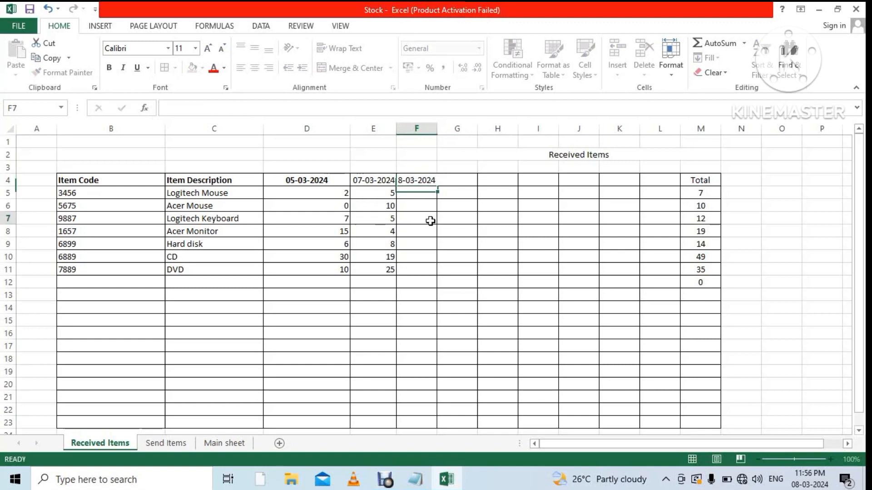
click(418, 196)
text(10)
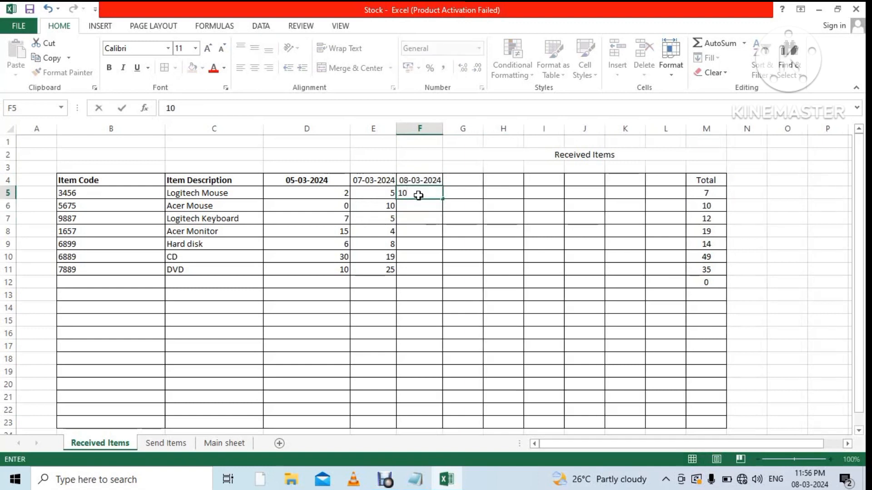
click(469, 251)
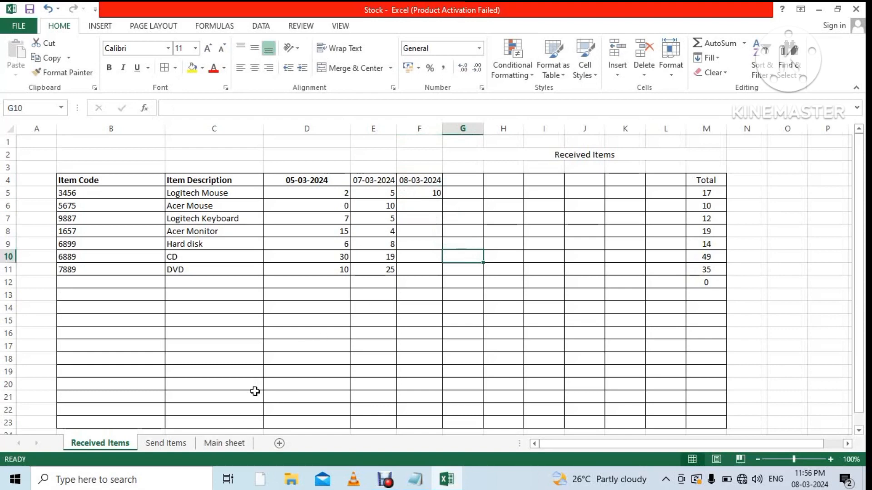
click(220, 446)
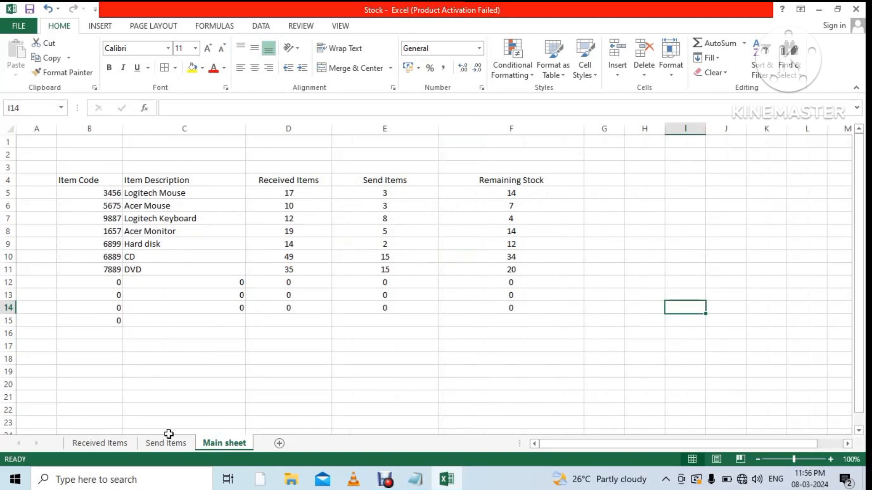
On Send Items, put a two-line F4 header: 8-3-2024, then the recipient's name and Chennai.
click(167, 449)
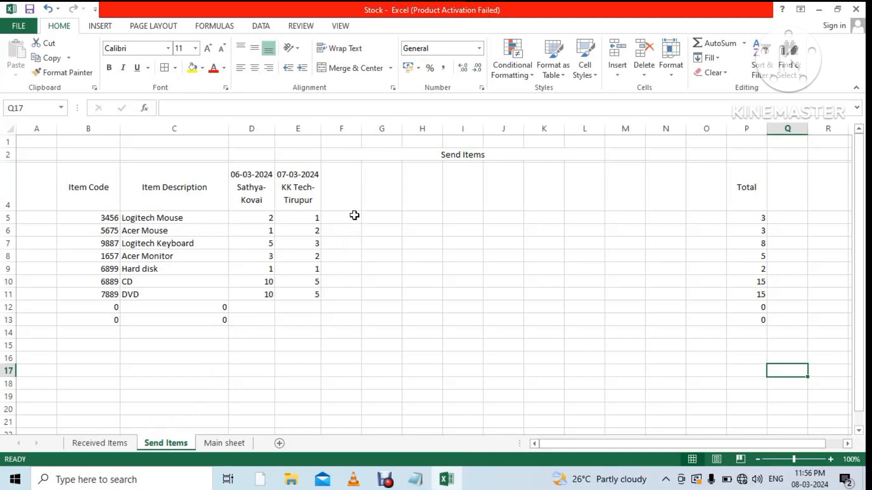
click(354, 216)
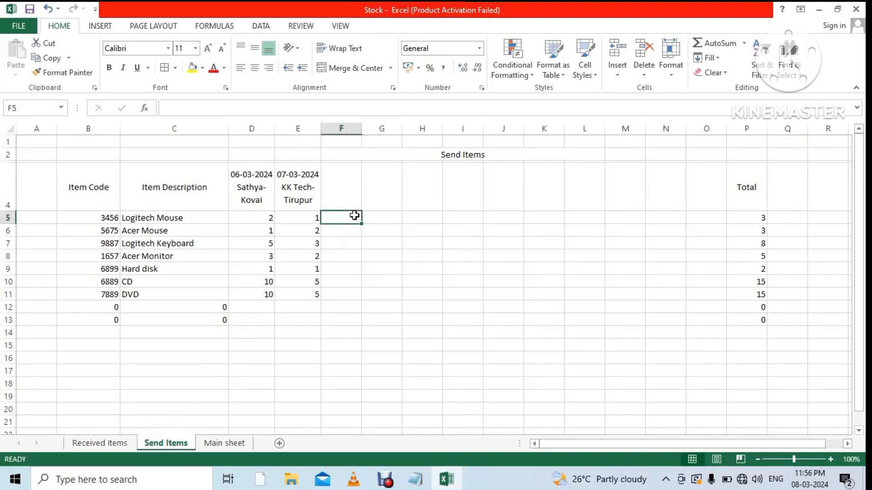
click(346, 180)
text(8)
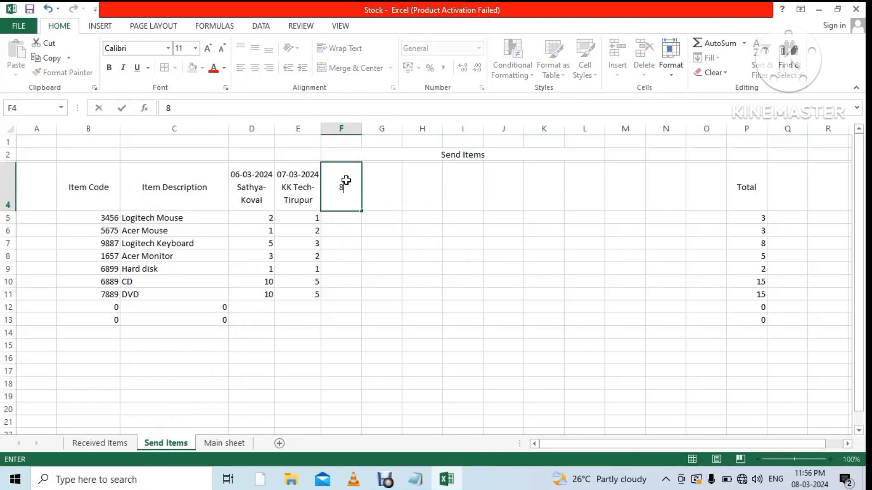
text(-3-2024)
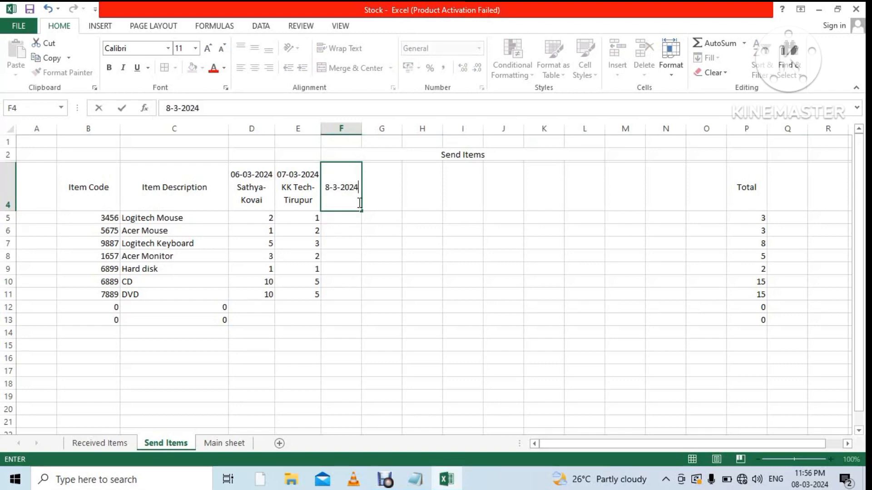
key(alt+Return)
text(Kannan -)
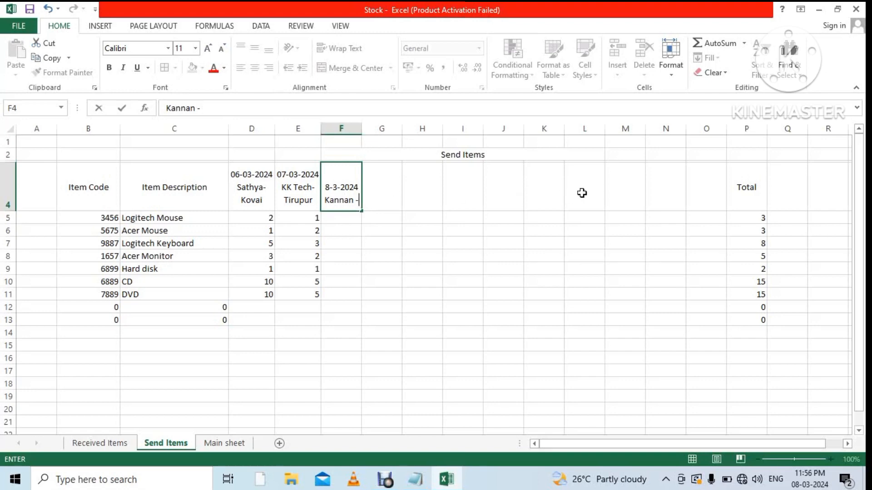
text(Chennai)
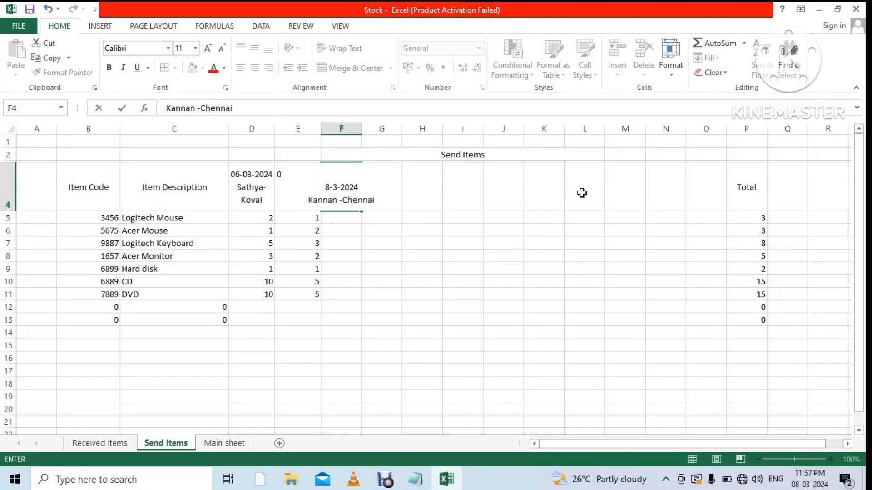
click(545, 278)
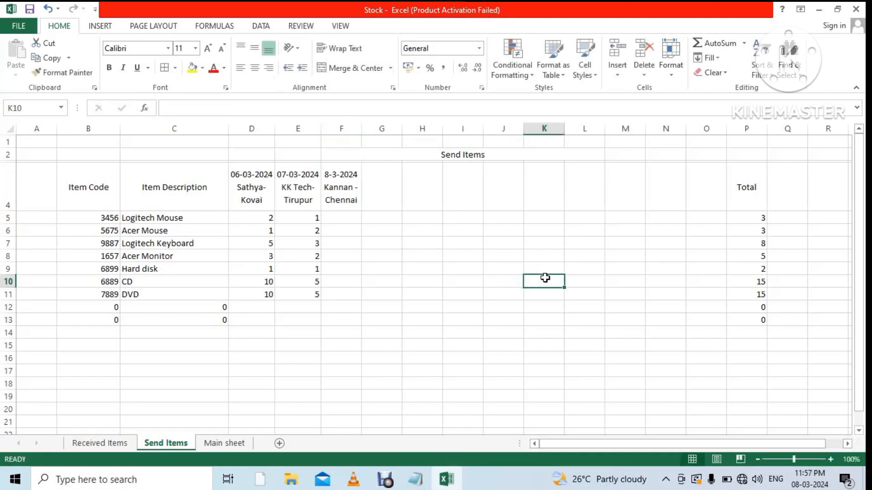
Enter 6 Logitech Mouse sent under the new 8-3-2024 column in Send Items.
click(347, 216)
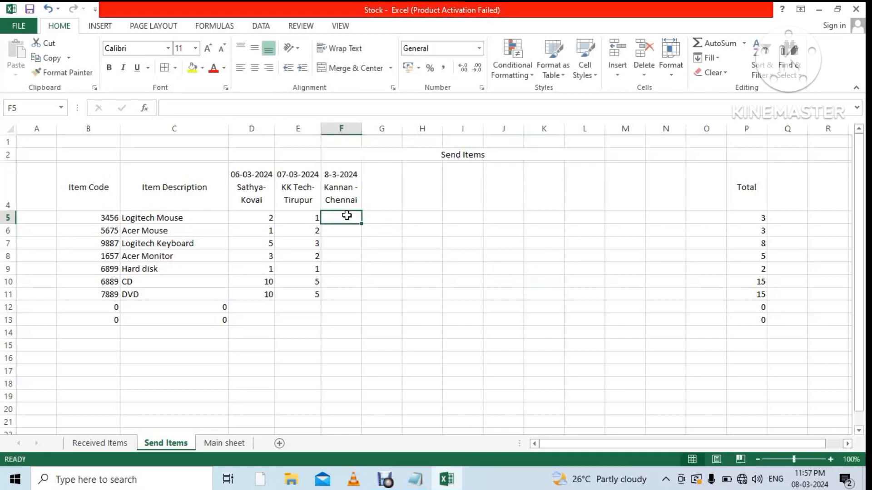
text(6)
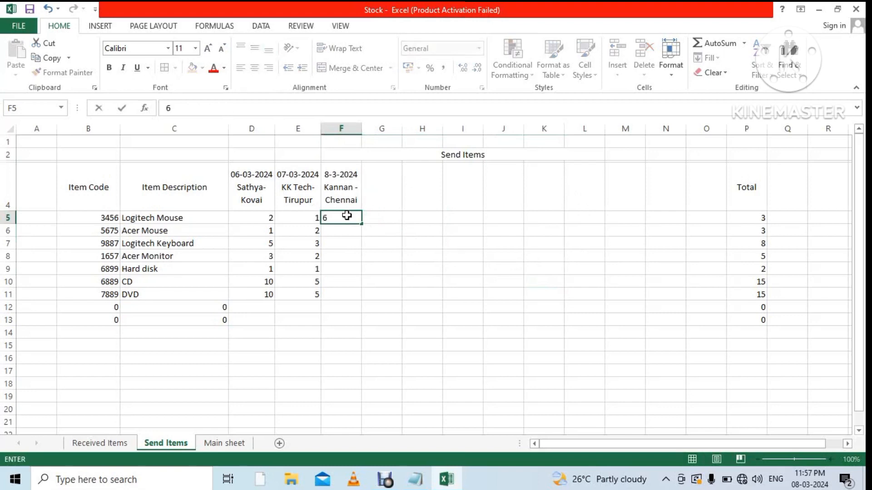
click(376, 256)
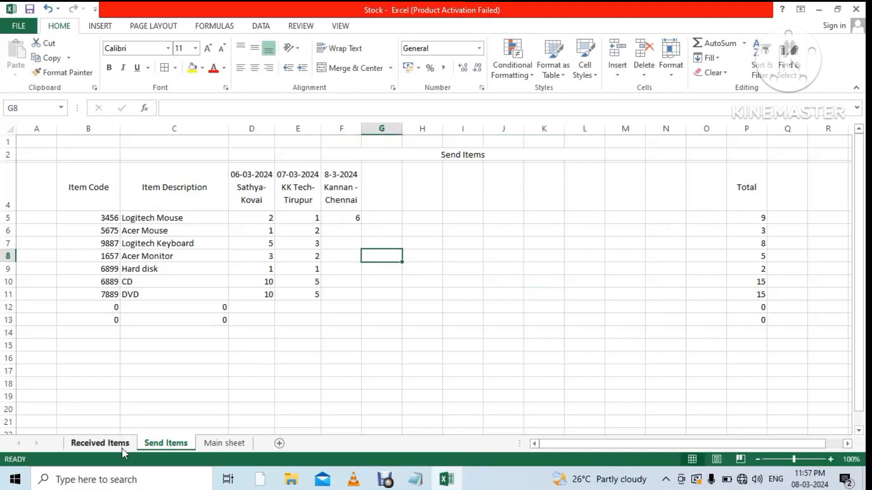
On the Main sheet, inspect the Remaining Stock formulas for Logitech Mouse and Acer Monitor.
click(244, 443)
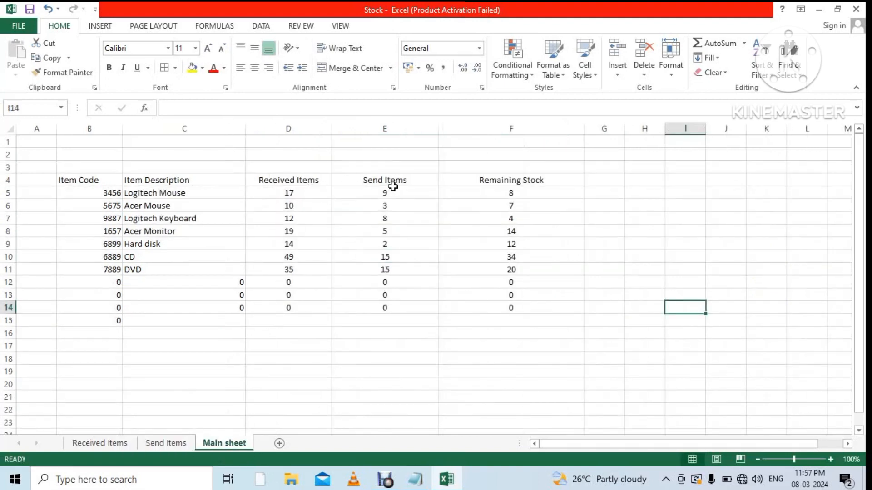
click(540, 194)
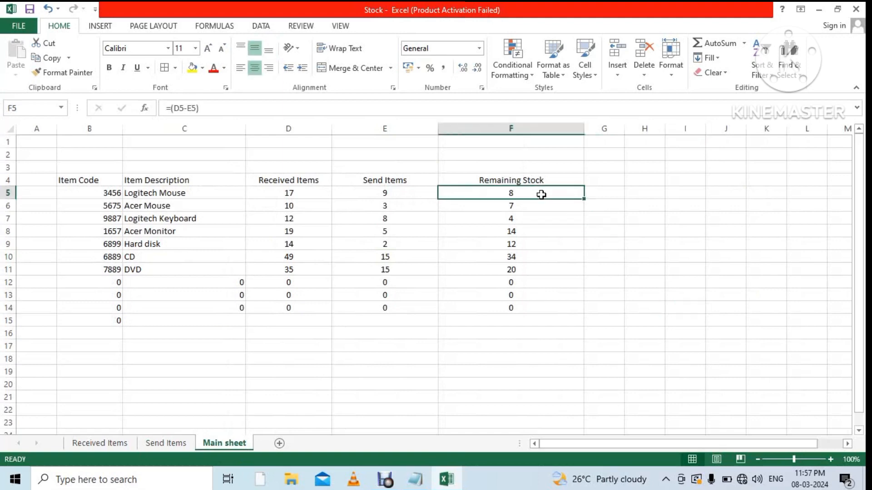
click(577, 228)
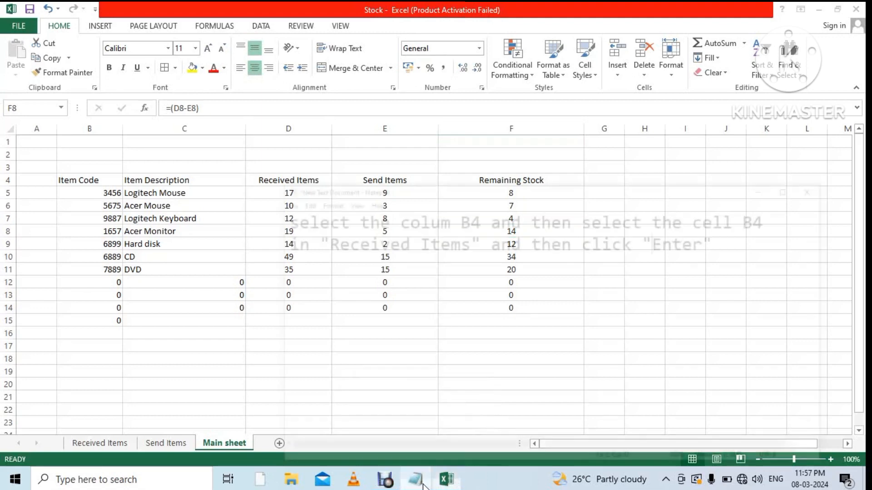
Replace the Notepad note with 'kGuys' and a second line 'Thanks for watching my videos'.
click(414, 425)
key(ctrl+a)
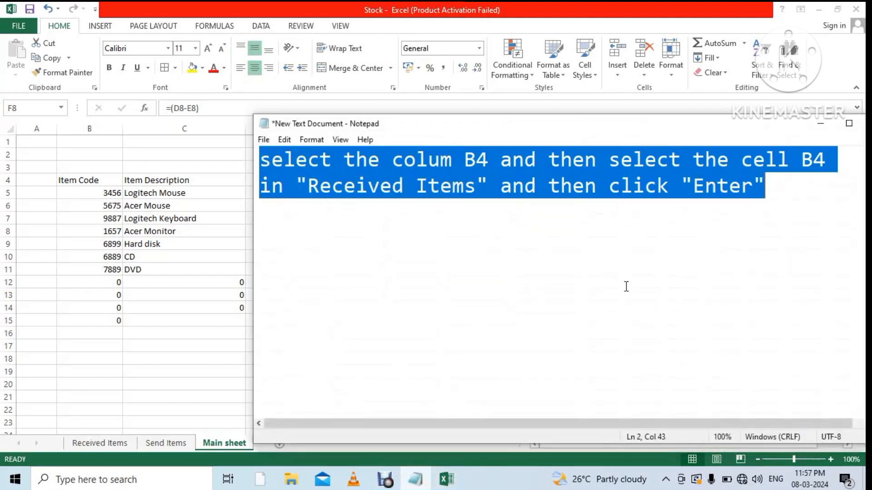
key(BackSpace)
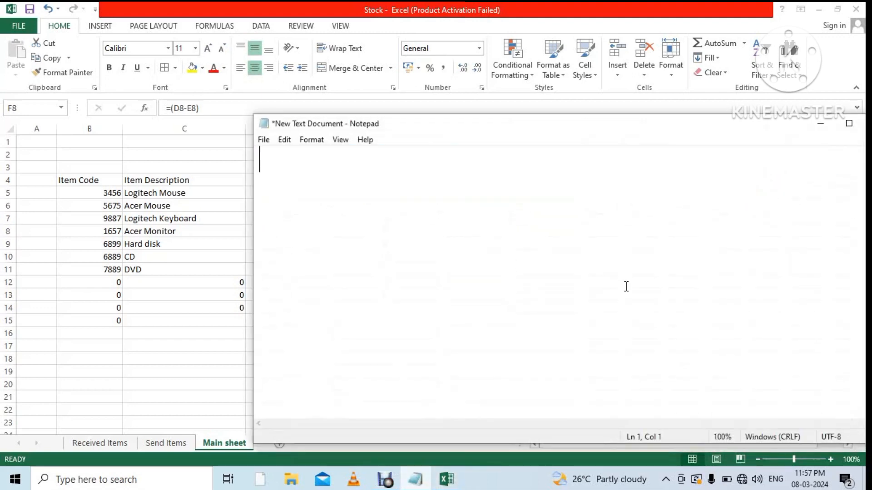
text(kGuys)
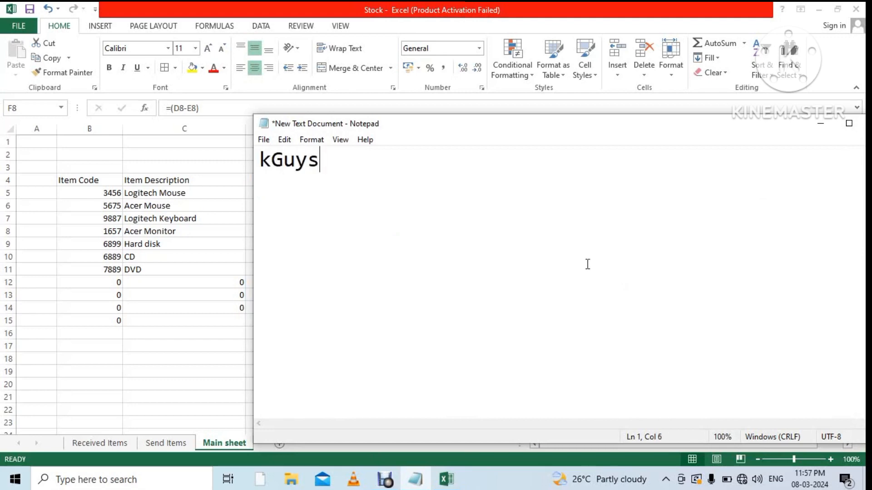
key(Return)
text(Thas)
key(BackSpace)
text(n)
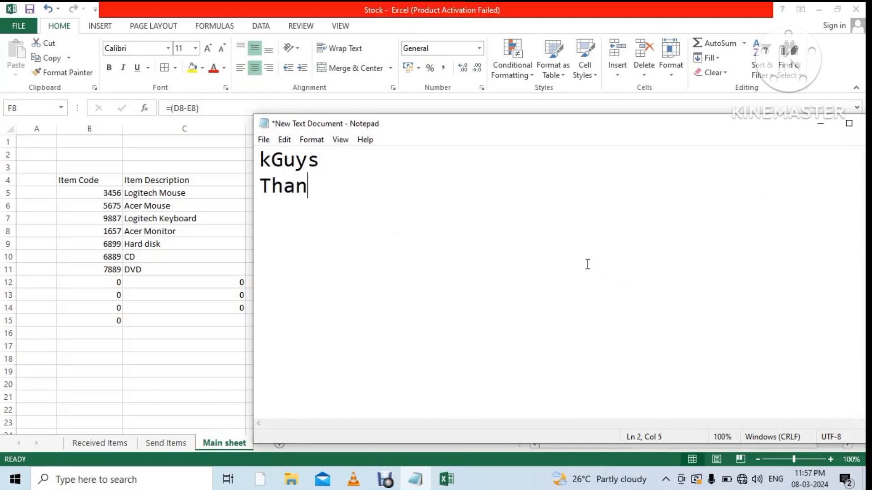
text(ks for wa)
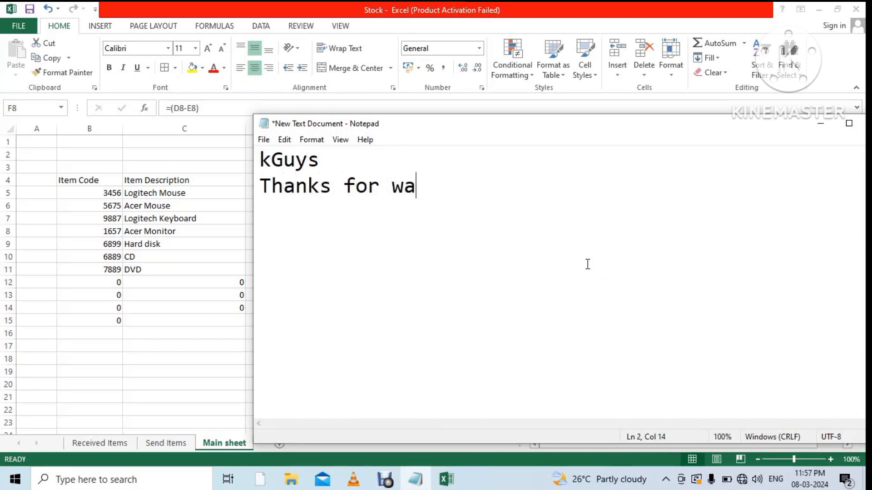
text(tching my )
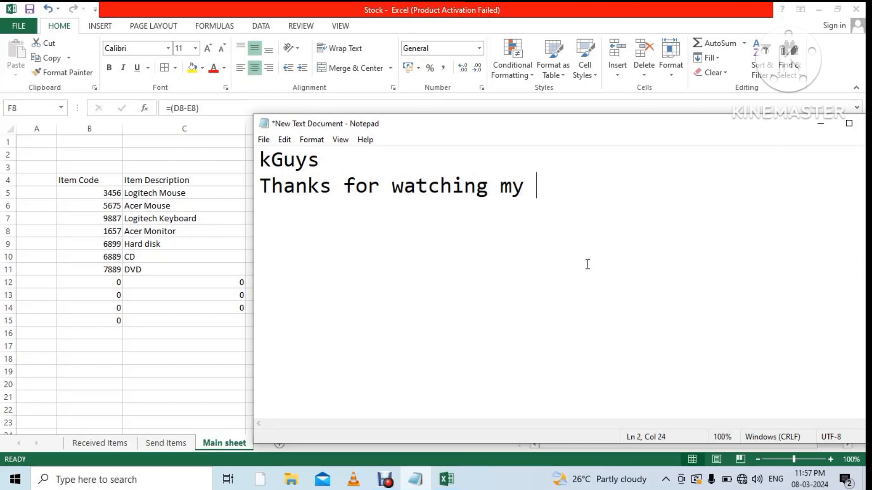
text(videos)
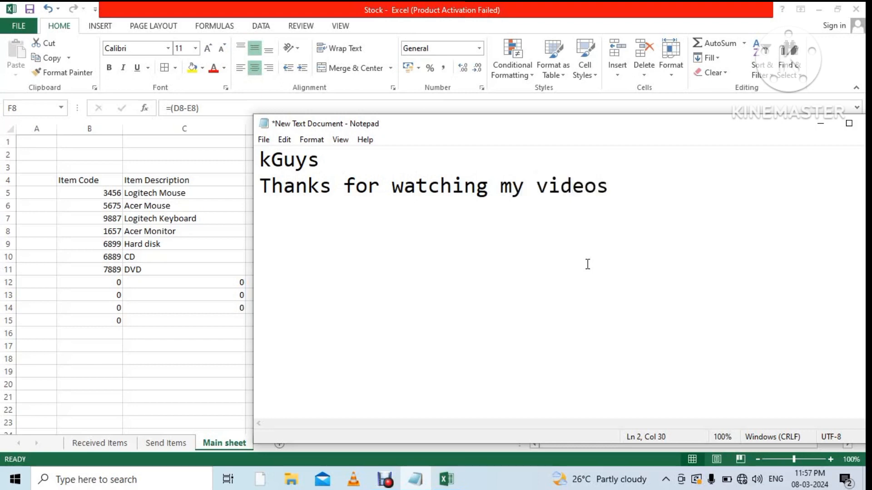